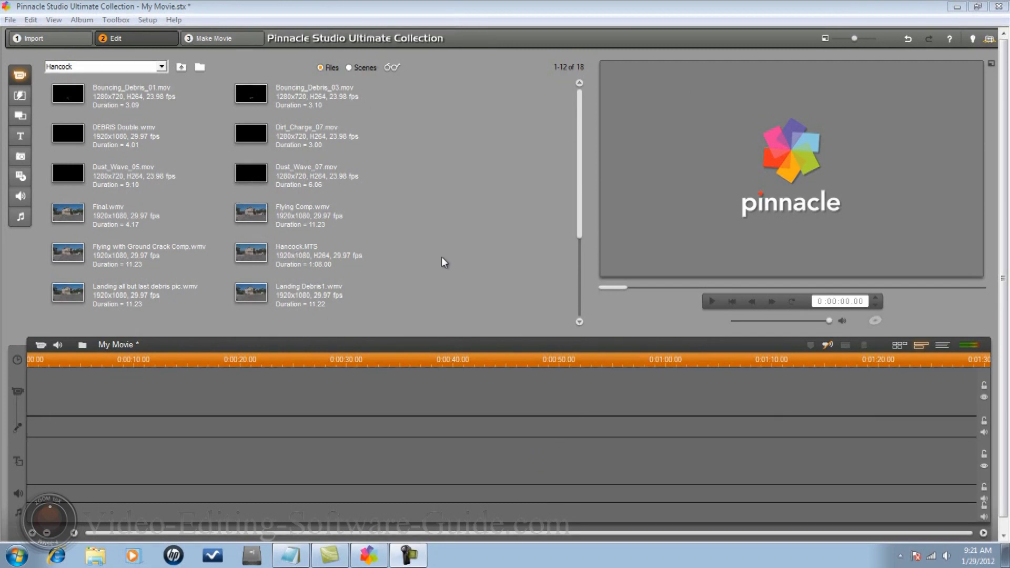
- Add Hancock.MTS to the start of the video track and split it at 0:00:32.14 and 0:00:37.08
{"action": "left_click_drag", "start_coordinate": [252, 255], "coordinate": [152, 385]}
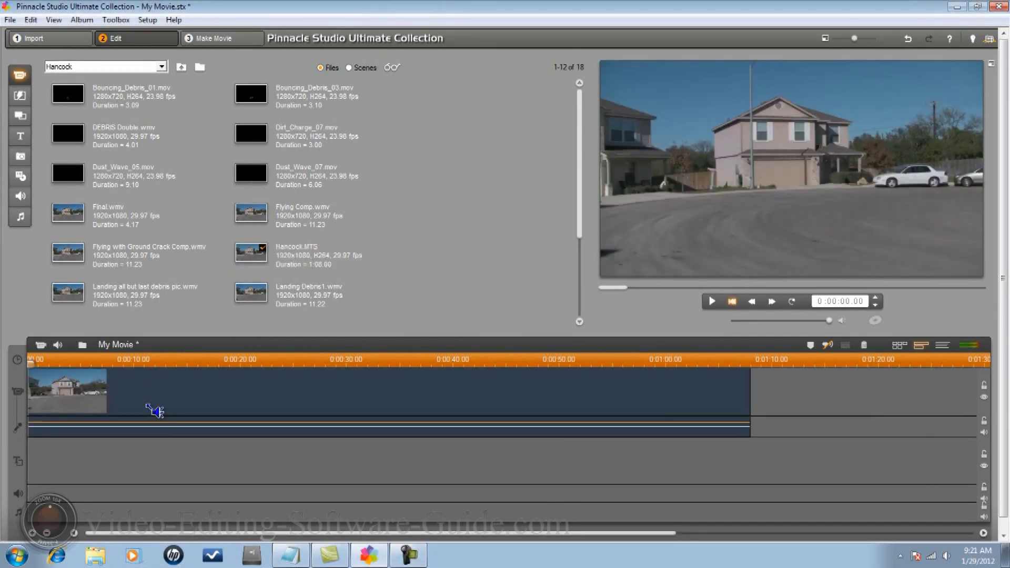
{"action": "left_click_drag", "start_coordinate": [37, 365], "coordinate": [378, 404]}
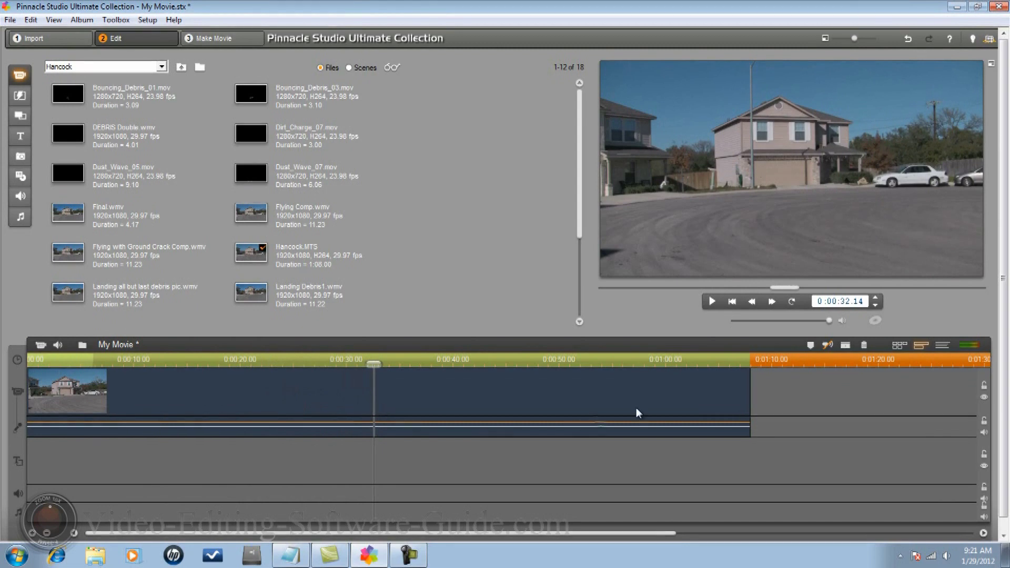
{"action": "left_click", "coordinate": [847, 346]}
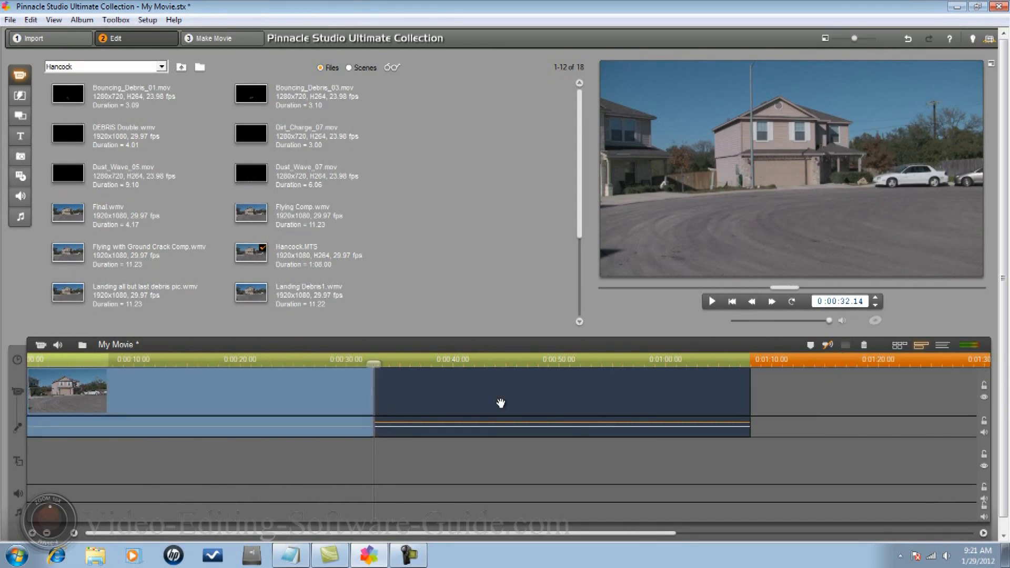
{"action": "left_click_drag", "start_coordinate": [374, 364], "coordinate": [424, 365]}
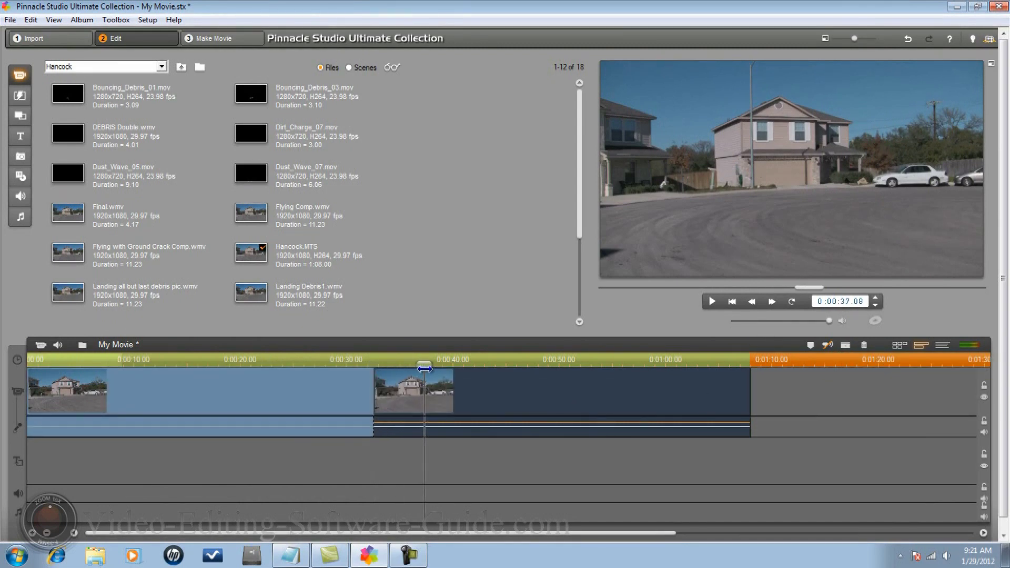
{"action": "left_click", "coordinate": [846, 345]}
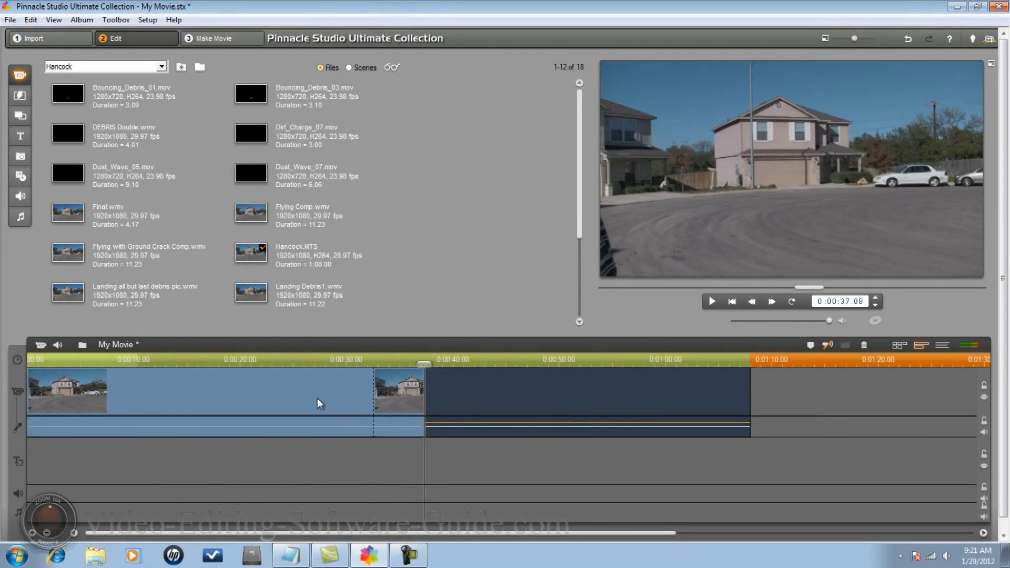
- Delete the first clip on the video track, closing the gap
{"action": "left_click", "coordinate": [317, 399]}
{"action": "right_click", "coordinate": [313, 400]}
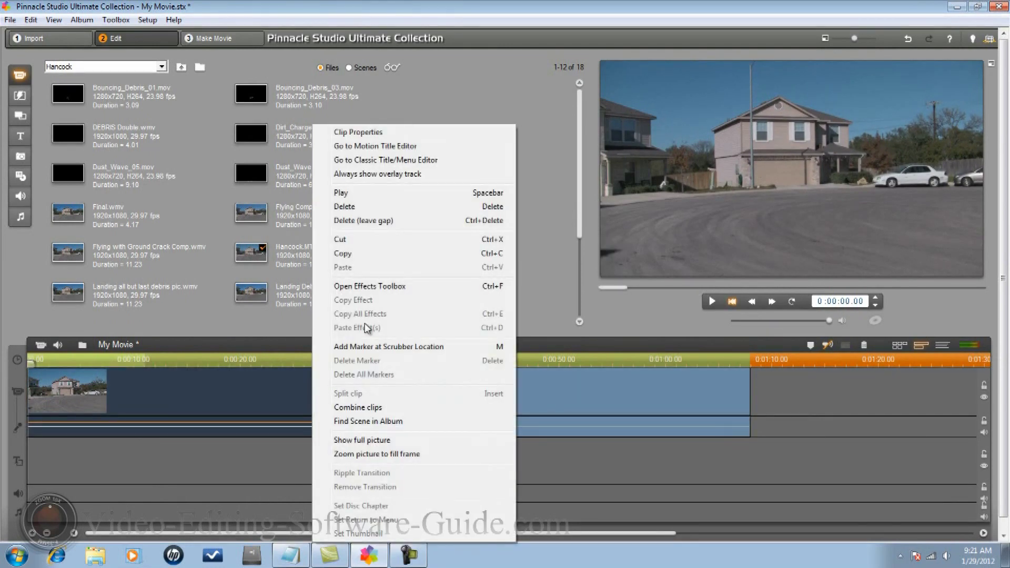
{"action": "left_click", "coordinate": [352, 207]}
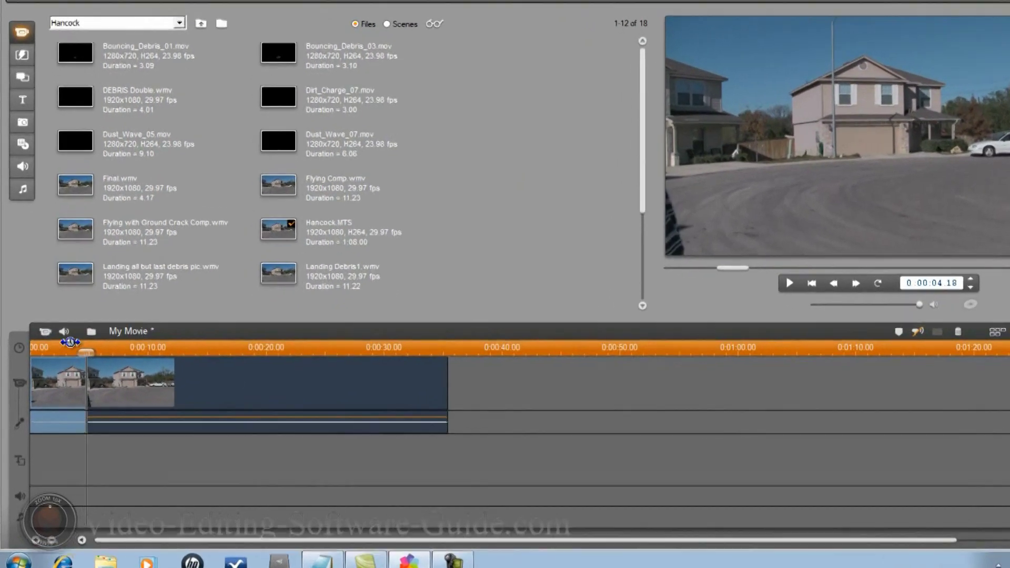
- Split the second clip at 0:00:24.20, the frame where the jumping man is in the air
{"action": "left_click_drag", "start_coordinate": [30, 363], "coordinate": [362, 372]}
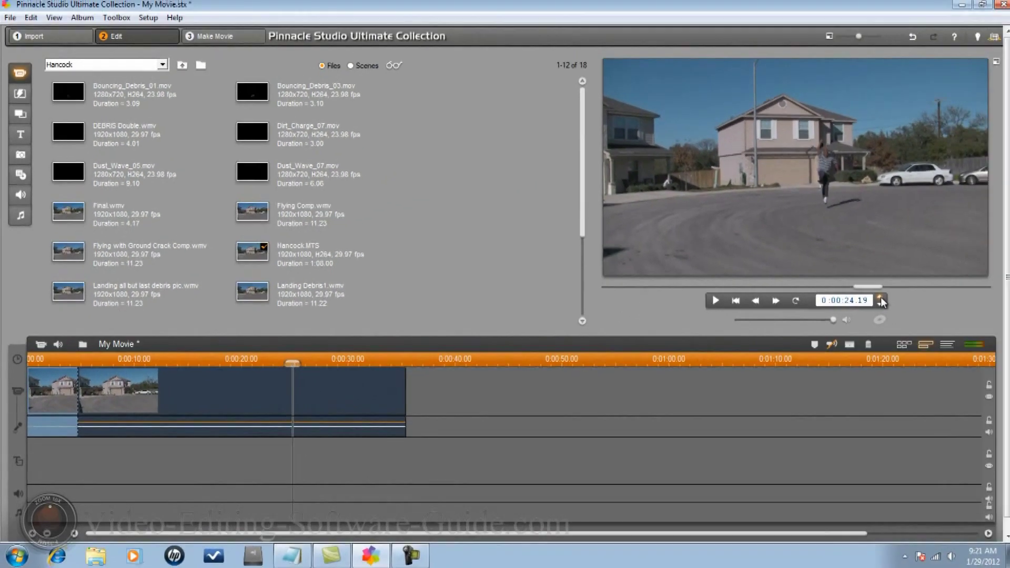
{"action": "left_click", "coordinate": [879, 298]}
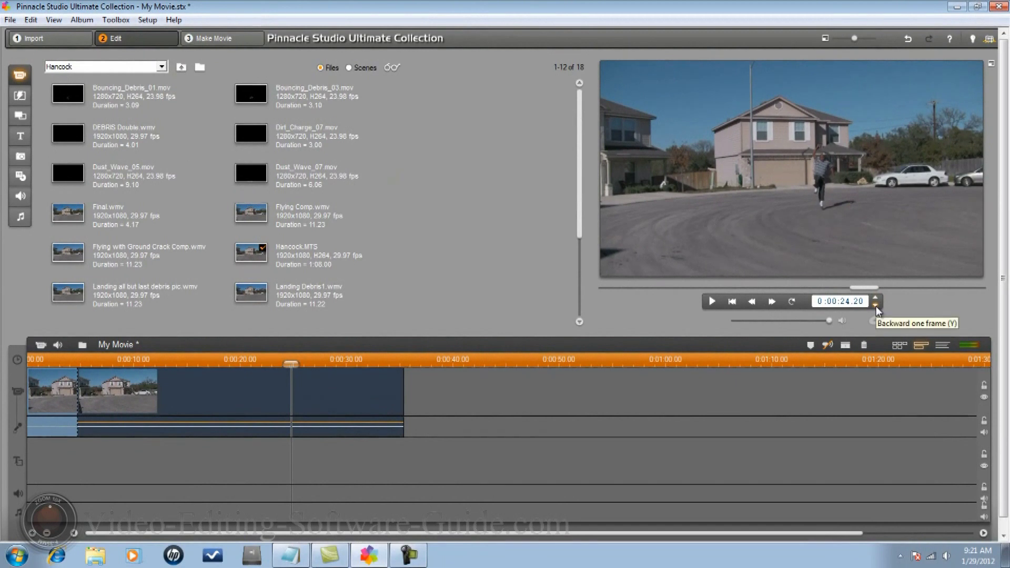
{"action": "left_click", "coordinate": [843, 347]}
- Grab the frame at the split as a still with the Grab Frame tool, then close the tool
{"action": "right_click", "coordinate": [332, 401]}
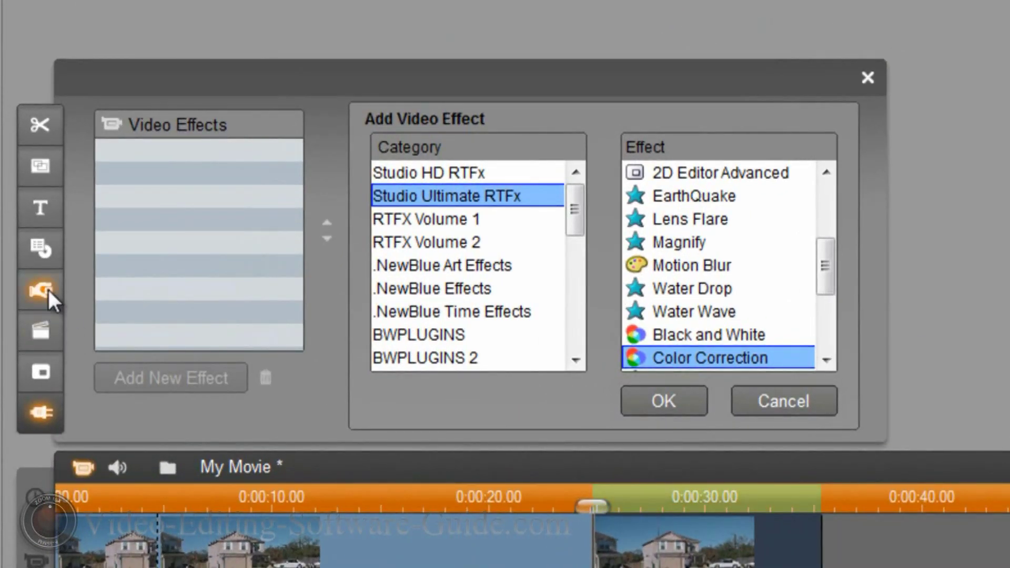
{"action": "left_click", "coordinate": [48, 290]}
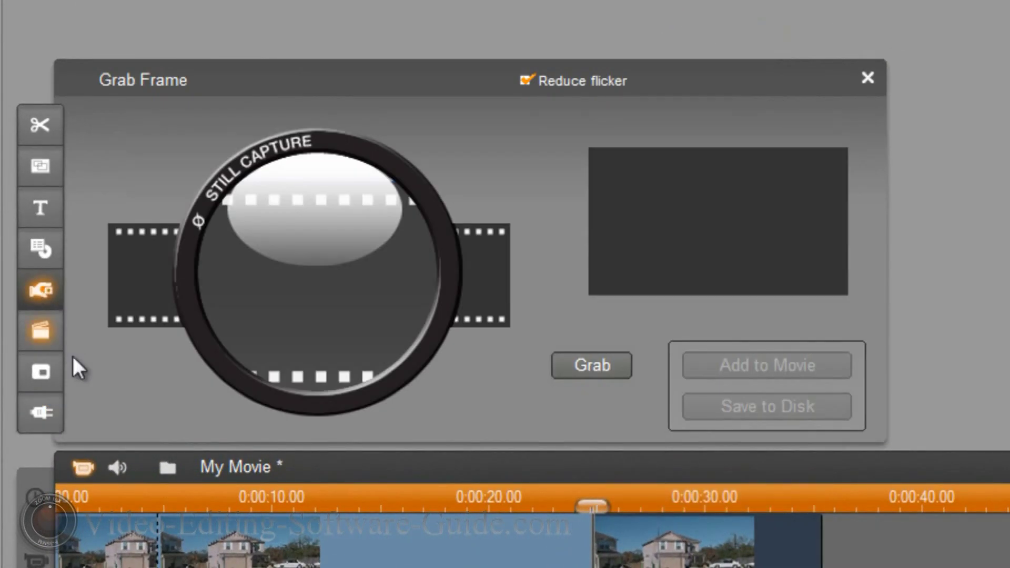
{"action": "left_click", "coordinate": [601, 367]}
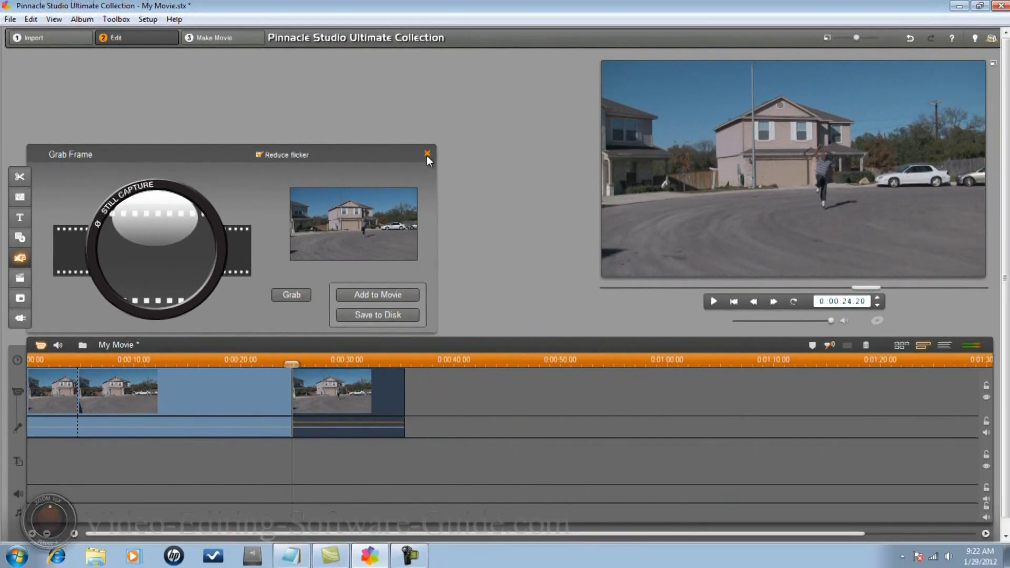
{"action": "left_click", "coordinate": [868, 78]}
- Delete the middle clip that precedes the jump, closing the gap
{"action": "left_click", "coordinate": [198, 400]}
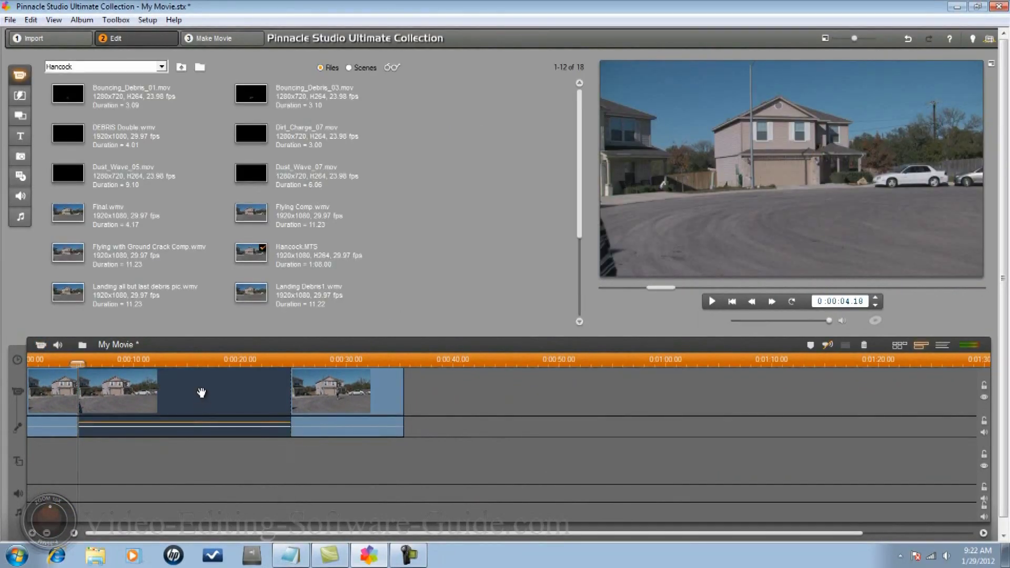
{"action": "right_click", "coordinate": [200, 404]}
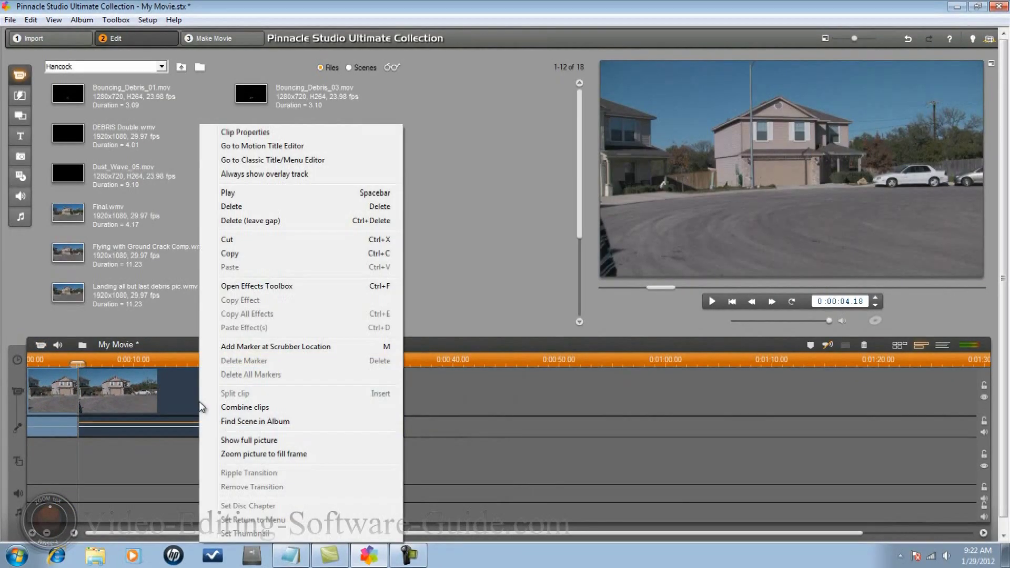
{"action": "left_click", "coordinate": [228, 207]}
- Split the first clip at 0:00:01.05 and delete its remainder after the split
{"action": "mouse_move", "coordinate": [78, 364]}
{"action": "left_mouse_down"}
{"action": "mouse_move", "coordinate": [85, 373]}
{"action": "mouse_move", "coordinate": [16, 362]}
{"action": "left_mouse_up"}
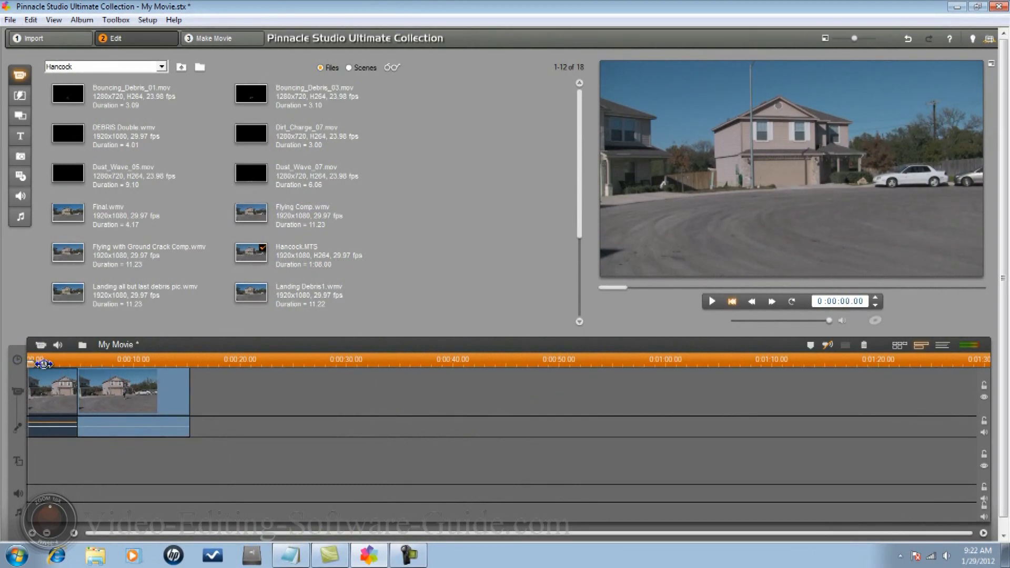
{"action": "left_click", "coordinate": [30, 363]}
{"action": "left_click_drag", "start_coordinate": [31, 364], "coordinate": [40, 369]}
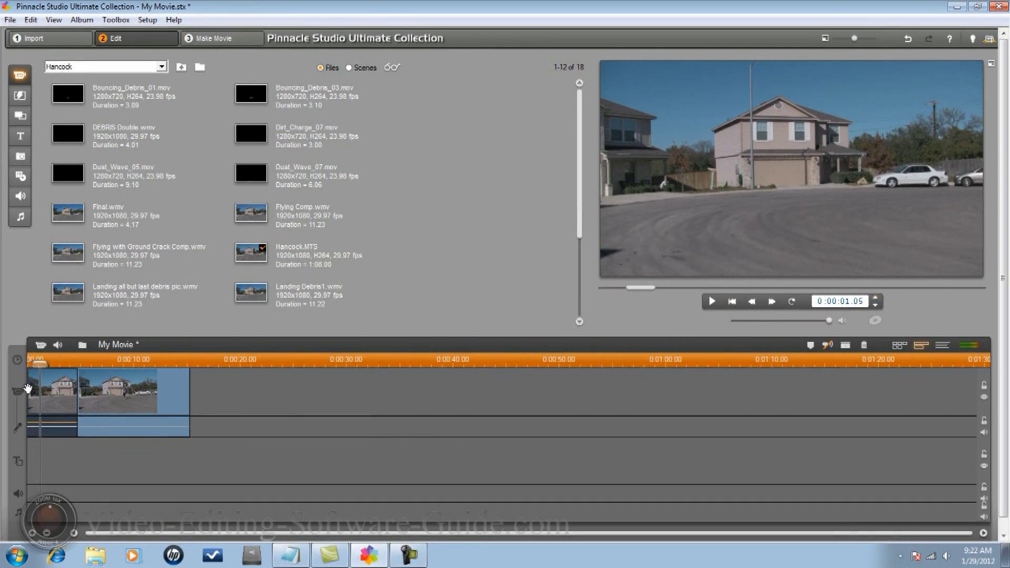
{"action": "left_click", "coordinate": [845, 345]}
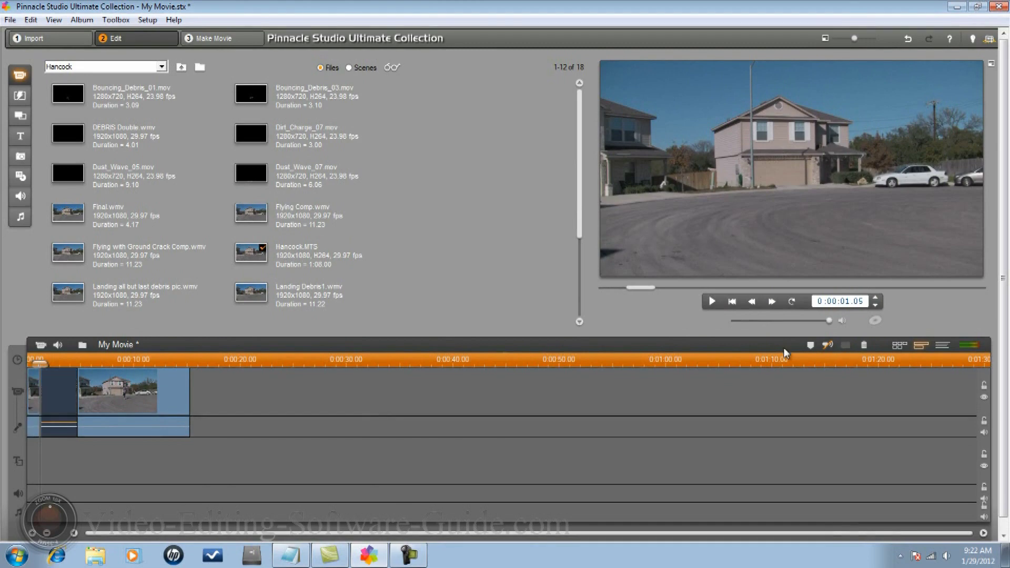
{"action": "right_click", "coordinate": [61, 393]}
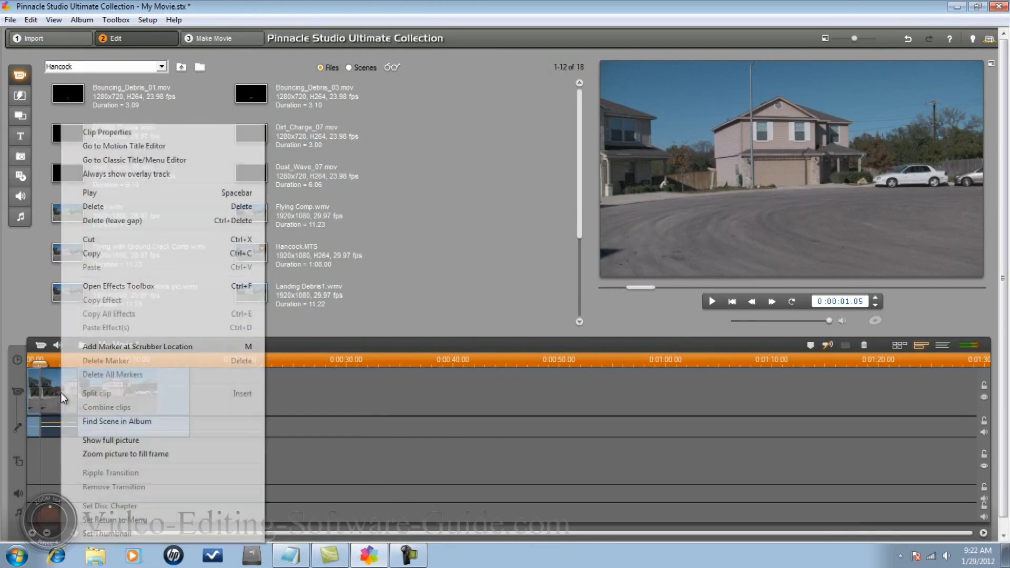
{"action": "left_click", "coordinate": [98, 216]}
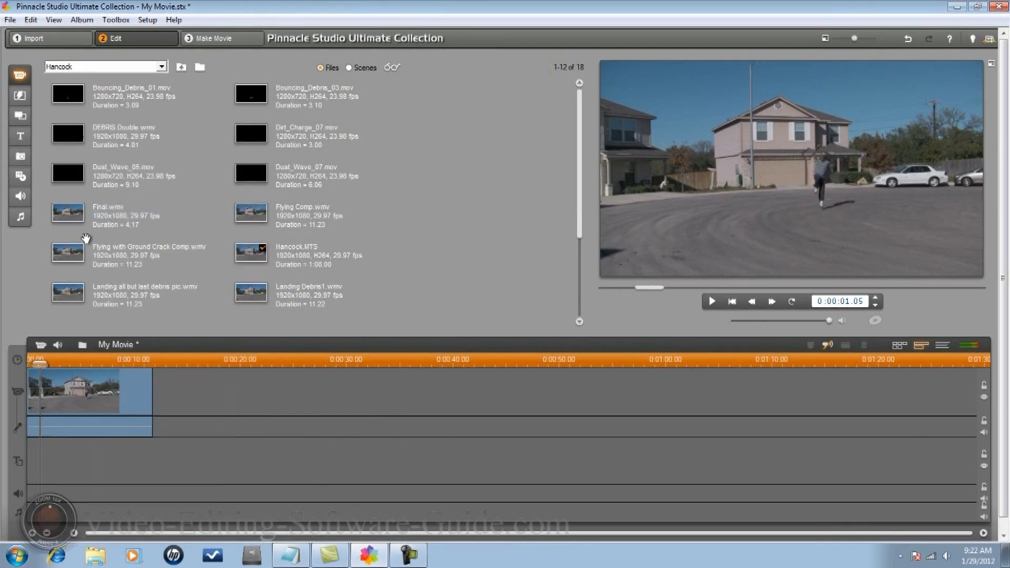
- Place the fourth Hancock still image, the cut-out man, on the overlay track beneath the first clip and add the Blur effect to it
{"action": "left_click", "coordinate": [26, 155]}
{"action": "left_click_drag", "start_coordinate": [254, 103], "coordinate": [41, 456]}
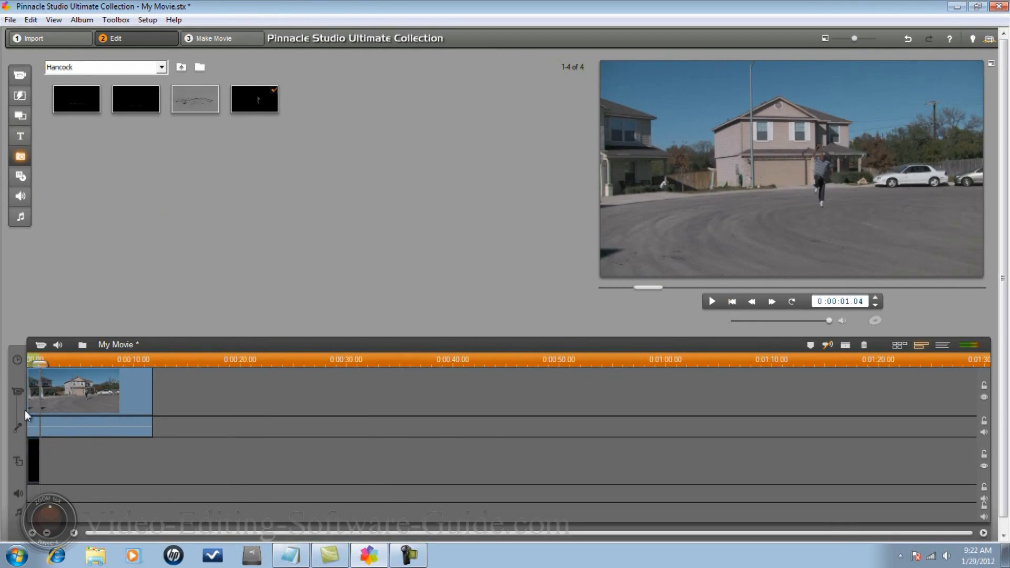
{"action": "right_click", "coordinate": [33, 453]}
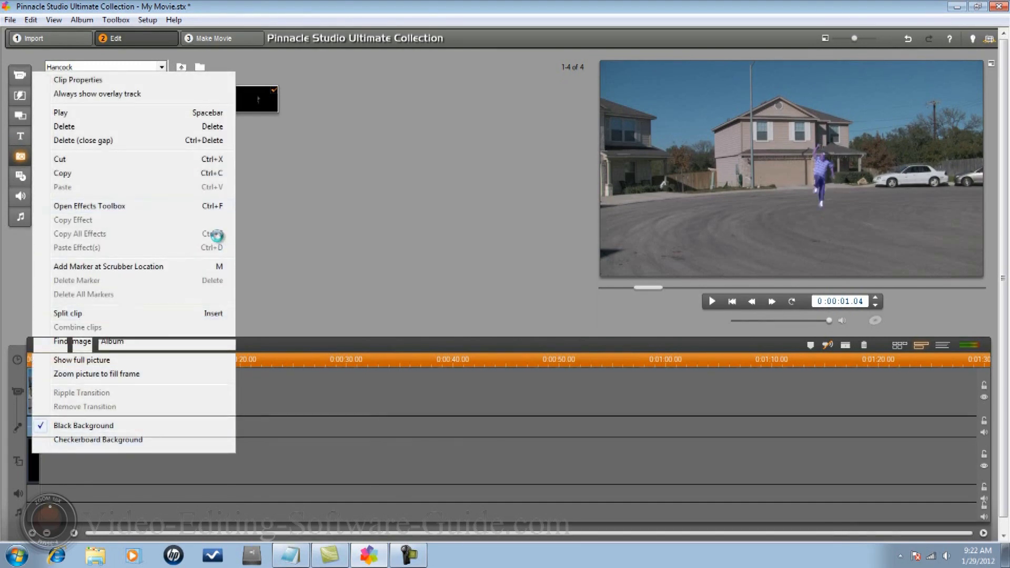
{"action": "left_click", "coordinate": [211, 205]}
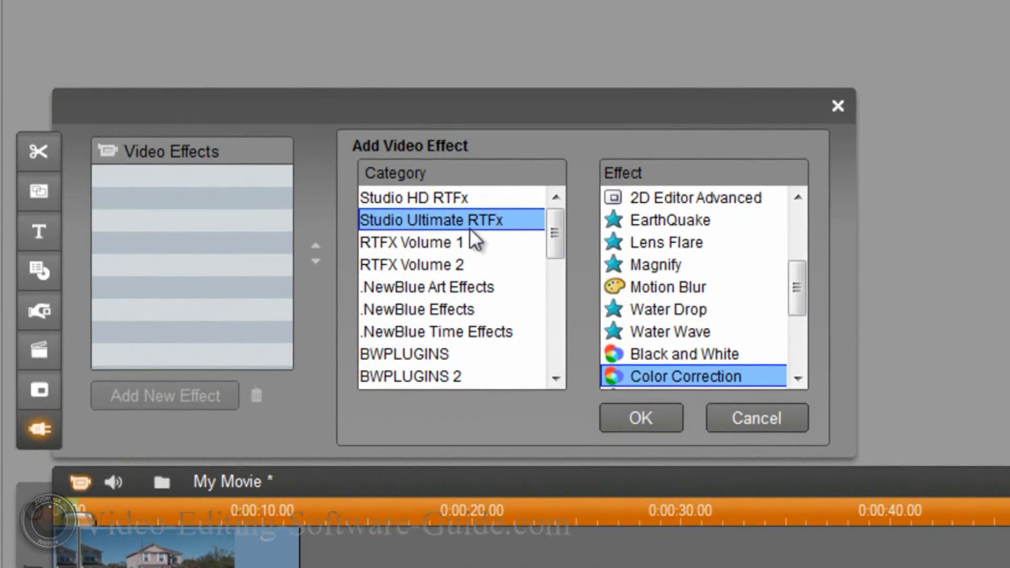
{"action": "left_click_drag", "start_coordinate": [807, 300], "coordinate": [838, 180]}
{"action": "left_click", "coordinate": [664, 199]}
{"action": "left_click", "coordinate": [642, 421]}
- Set the overlay image's horizontal and vertical Blur amounts to 3
{"action": "double_click", "coordinate": [771, 223]}
{"action": "type", "text": "3"}
{"action": "key", "text": "Return"}
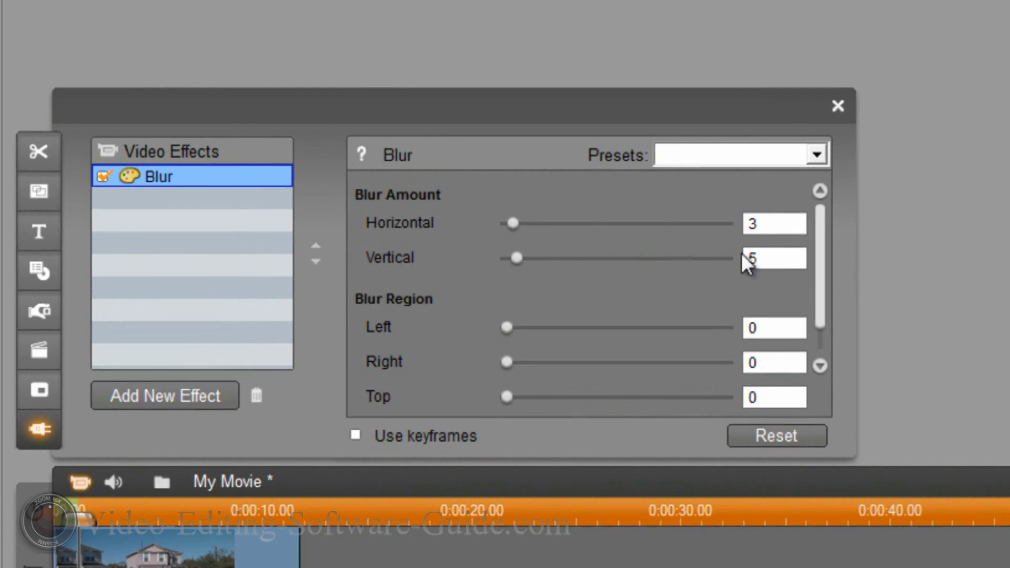
{"action": "key", "text": "BackSpace"}
{"action": "type", "text": "3"}
{"action": "key", "text": "Return"}
- Add the 2D Editor Advanced effect to the overlay image and reset its parameters
{"action": "left_click", "coordinate": [167, 397]}
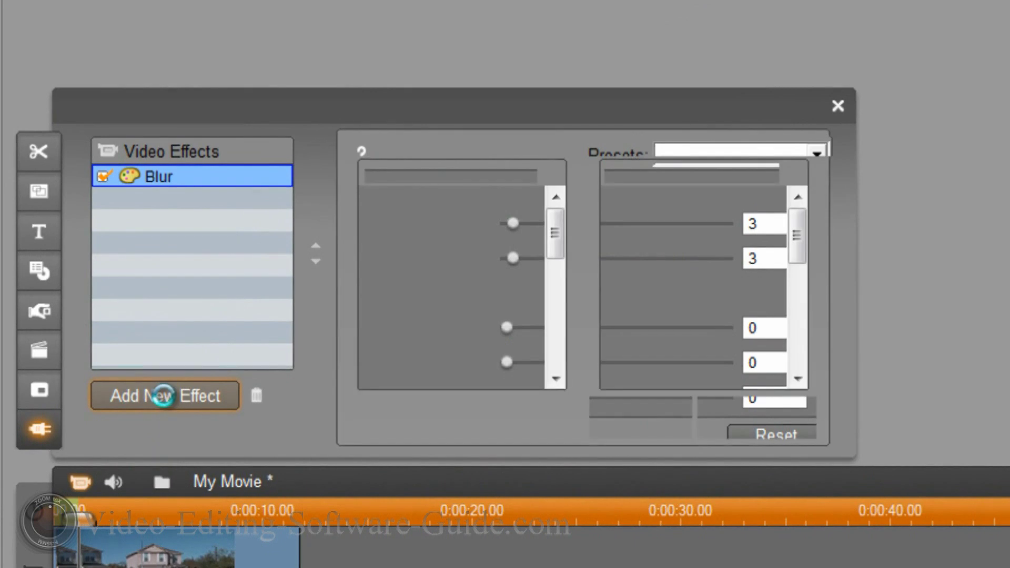
{"action": "left_click", "coordinate": [709, 382]}
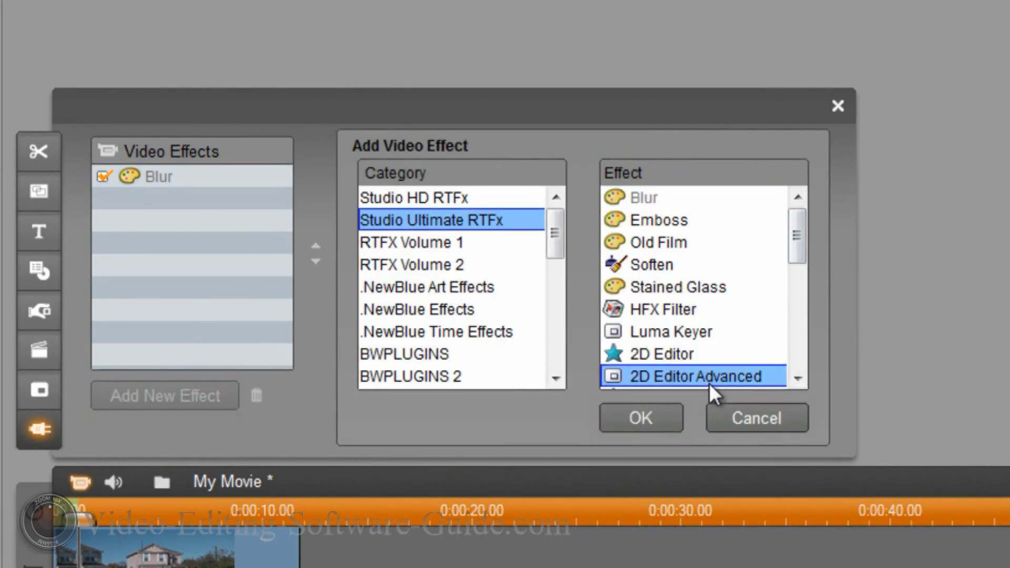
{"action": "left_click", "coordinate": [641, 416]}
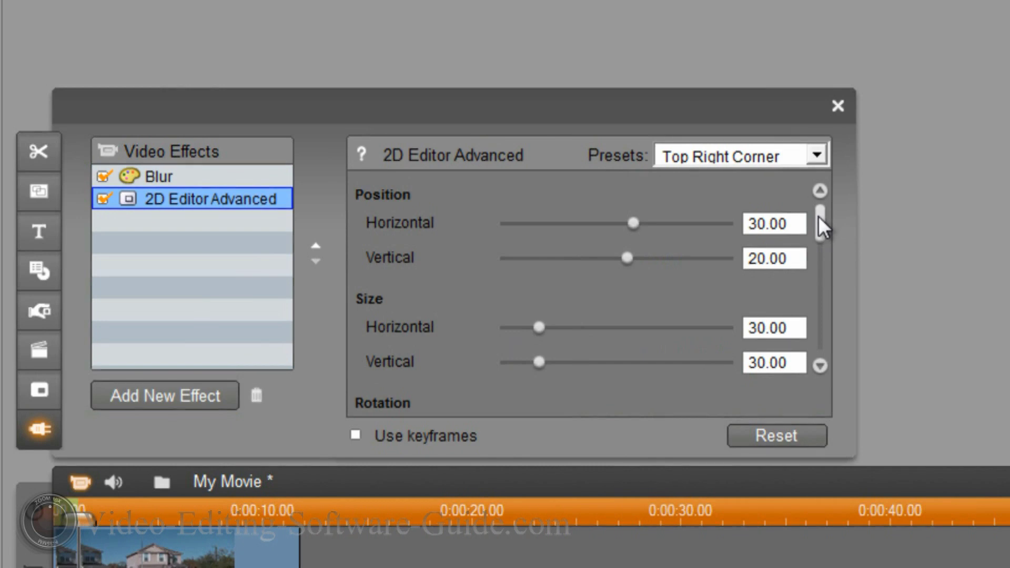
{"action": "left_click", "coordinate": [763, 442]}
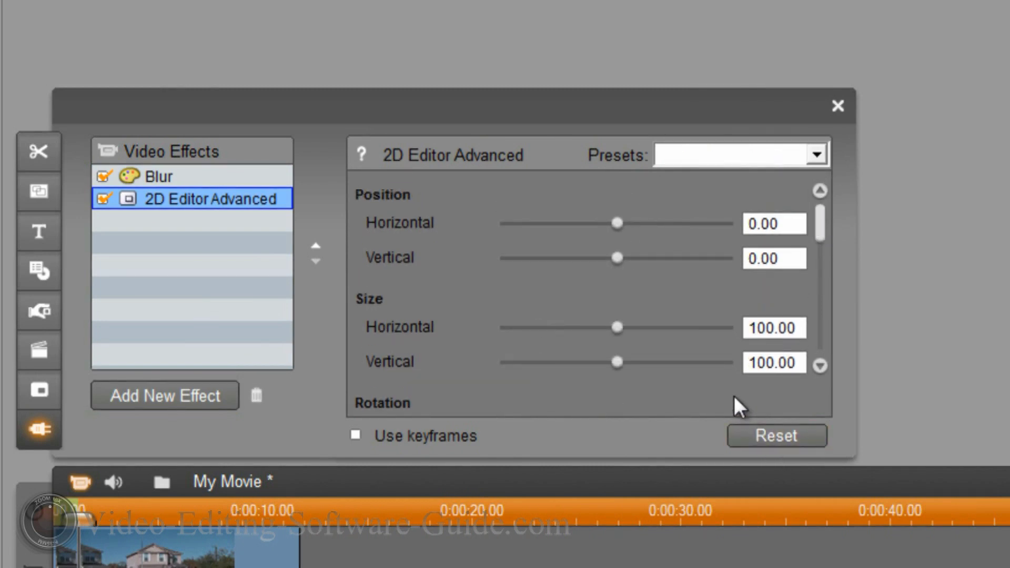
- Enable keyframes for 2D Editor Advanced and set the first keyframe to vertical position 31.46 and horizontal and vertical size 12.35
{"action": "left_click", "coordinate": [356, 434]}
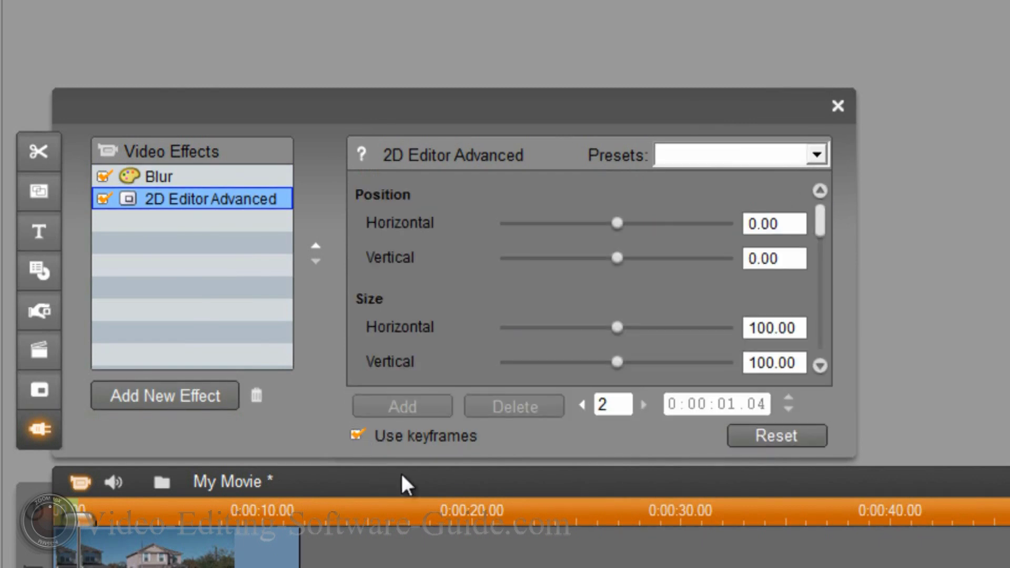
{"action": "left_click", "coordinate": [78, 513]}
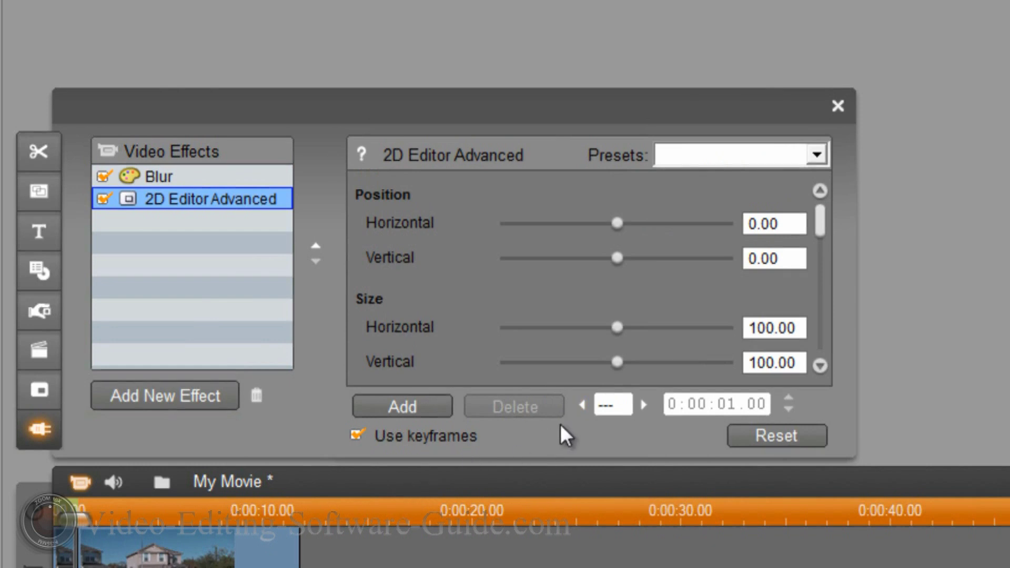
{"action": "left_click", "coordinate": [55, 514]}
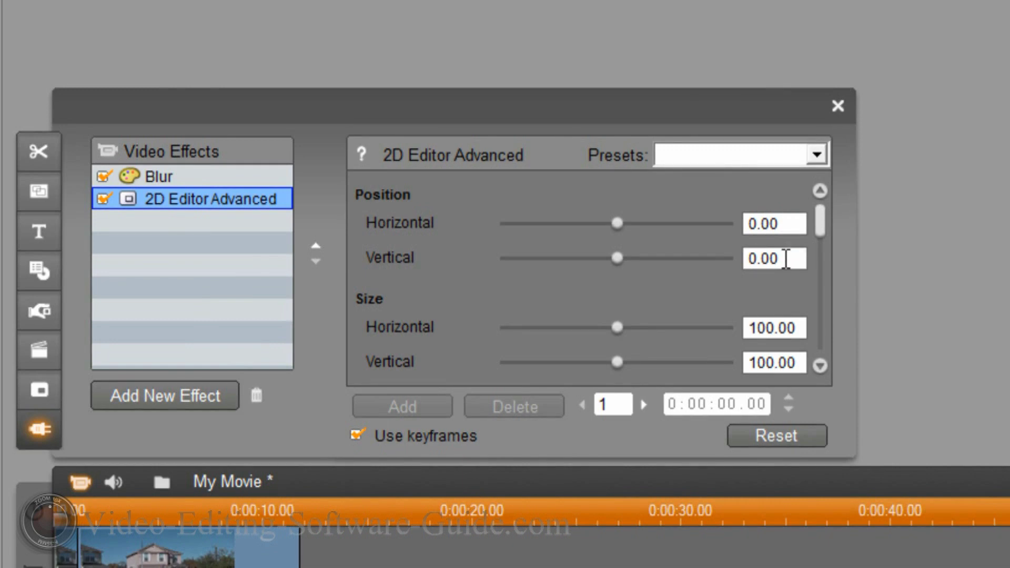
{"action": "double_click", "coordinate": [788, 257]}
{"action": "type", "text": "31.46"}
{"action": "left_click", "coordinate": [798, 327]}
{"action": "left_click_drag", "start_coordinate": [798, 327], "coordinate": [682, 324]}
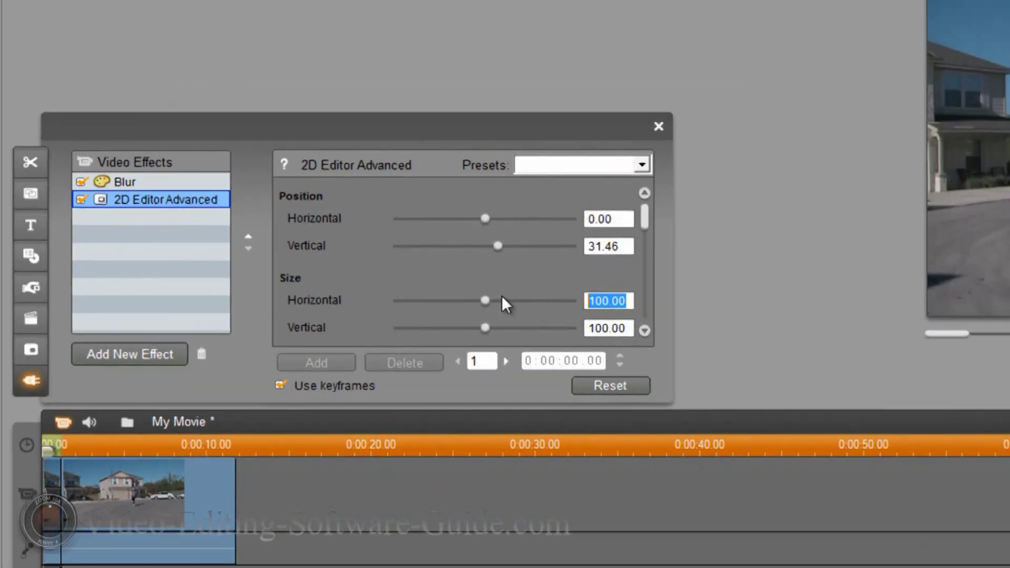
{"action": "type", "text": "12.35"}
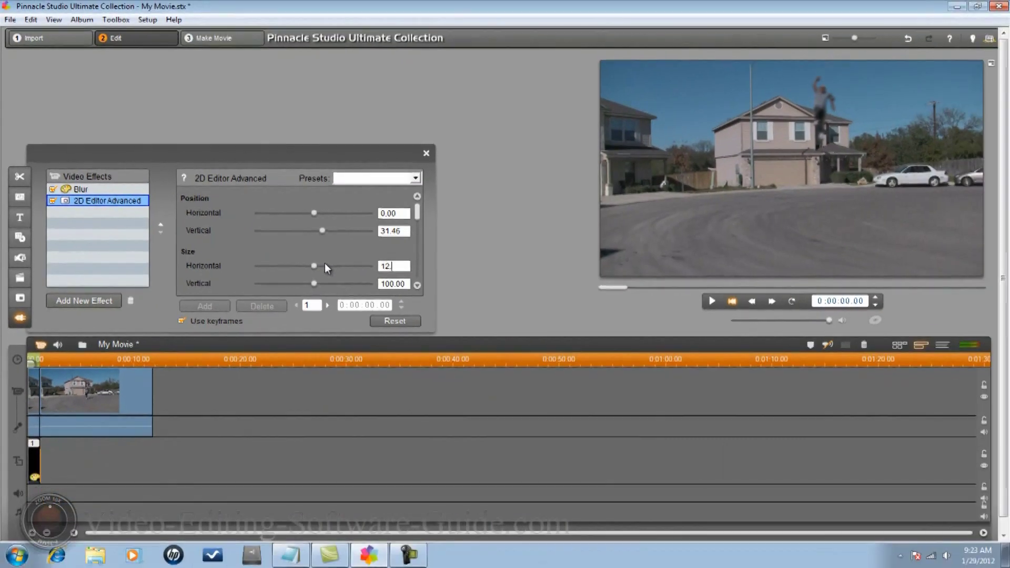
{"action": "left_click", "coordinate": [402, 285]}
{"action": "left_click", "coordinate": [394, 284]}
{"action": "type", "text": "12.35"}
{"action": "key", "text": "Return"}
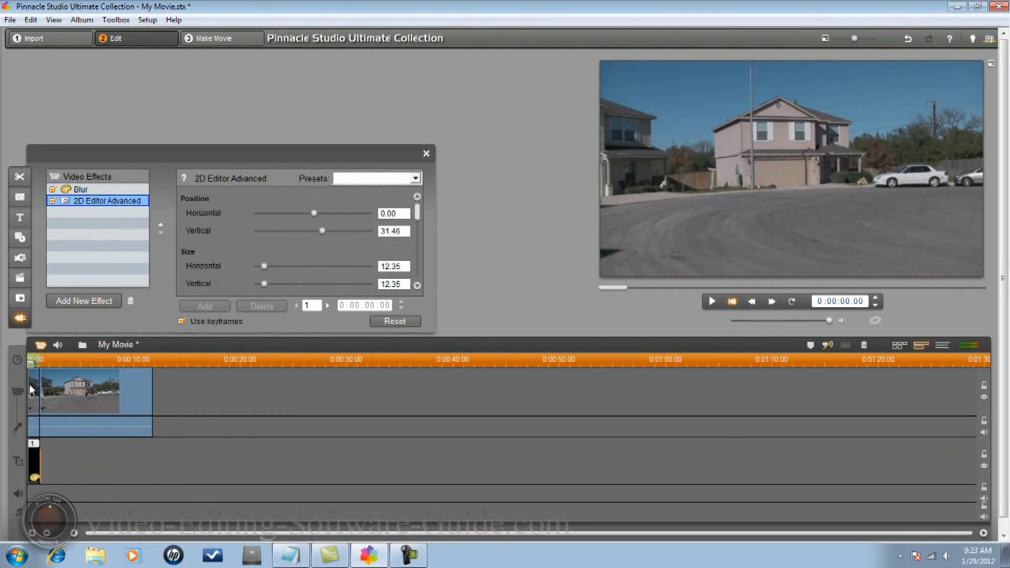
- Create a 2D Editor Advanced keyframe at 0:00:00.11 with horizontal and vertical size set to 50.00
{"action": "left_click_drag", "start_coordinate": [31, 364], "coordinate": [36, 368]}
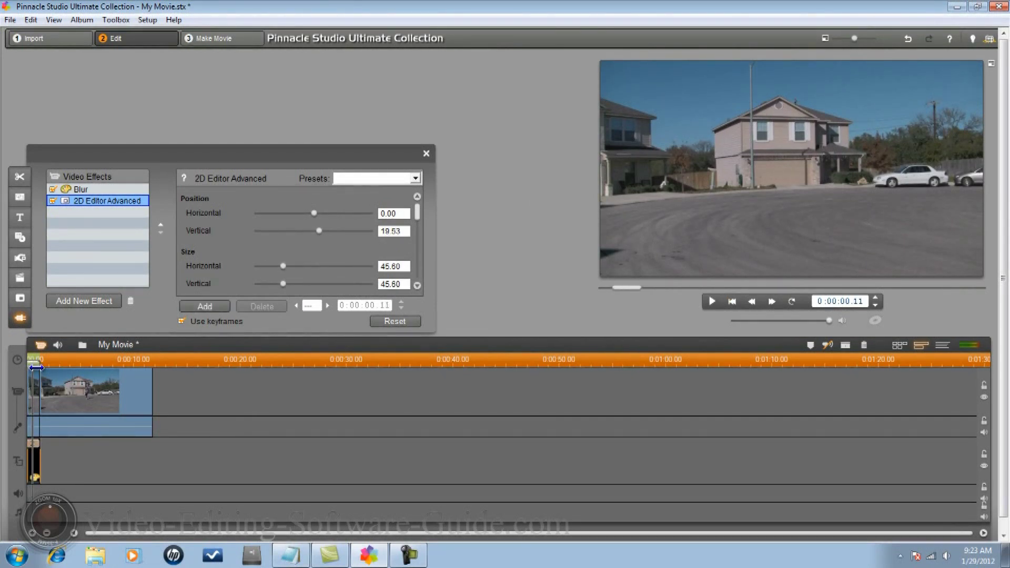
{"action": "left_click", "coordinate": [299, 264]}
{"action": "key", "text": "Tab"}
{"action": "left_click", "coordinate": [291, 284]}
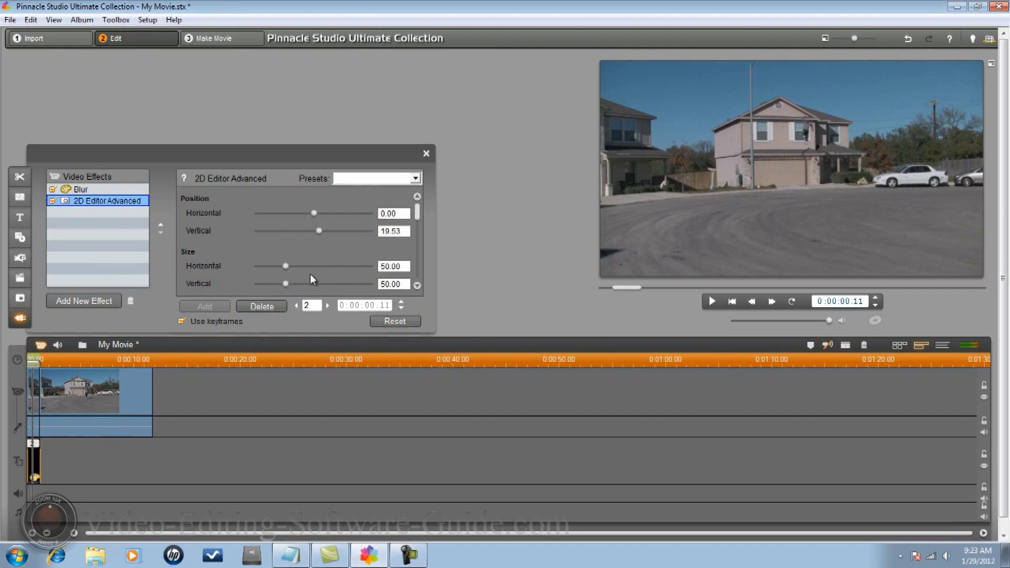
- Set the second 2D Editor Advanced keyframe's vertical position to 105.61, check the third keyframe, and close the effect settings
{"action": "left_click_drag", "start_coordinate": [401, 231], "coordinate": [308, 230]}
{"action": "type", "text": "105.61"}
{"action": "key", "text": "Return"}
{"action": "left_click", "coordinate": [327, 306]}
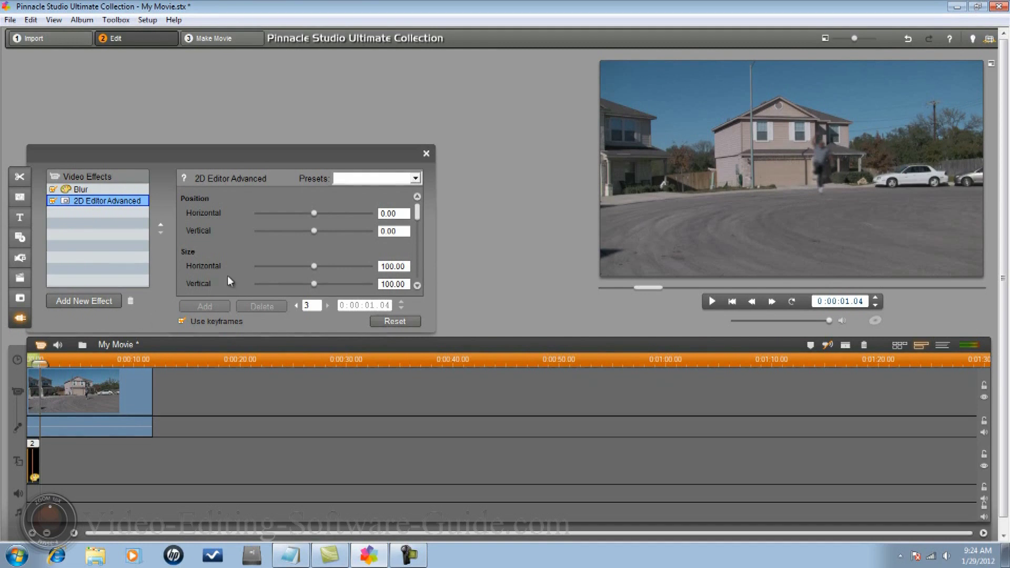
{"action": "left_click", "coordinate": [426, 153]}
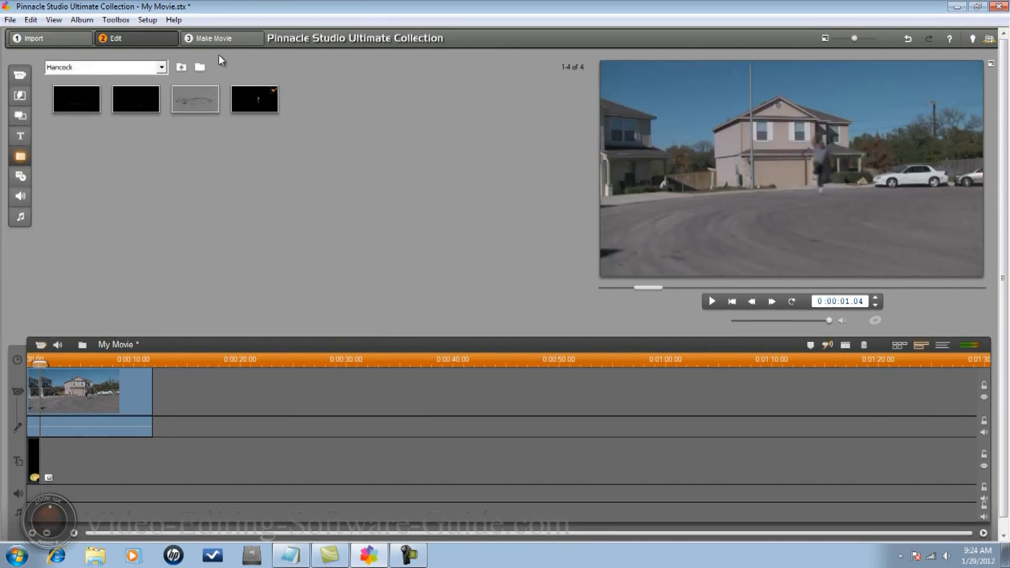
- View the movie file export settings for Windows Media with the HD 1080/60i 1920x1080 preset, and return to editing
{"action": "left_click", "coordinate": [221, 38]}
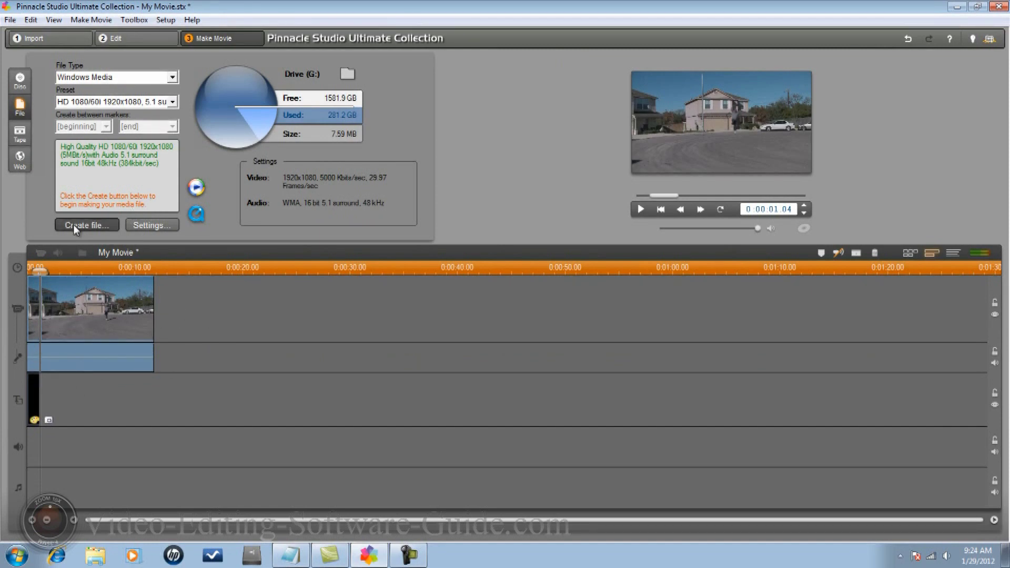
{"action": "left_click", "coordinate": [143, 37]}
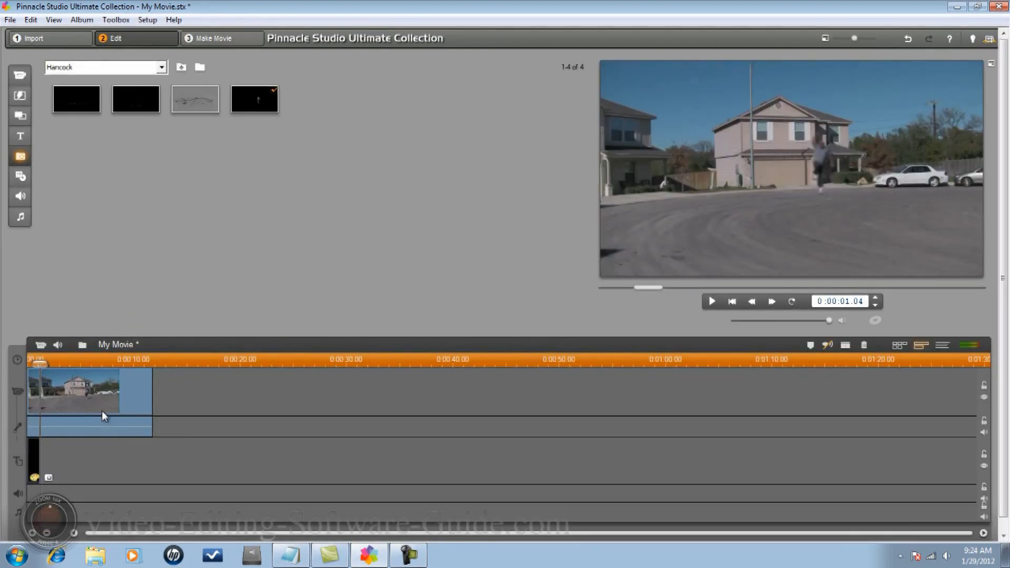
{"action": "key", "text": "Insert"}
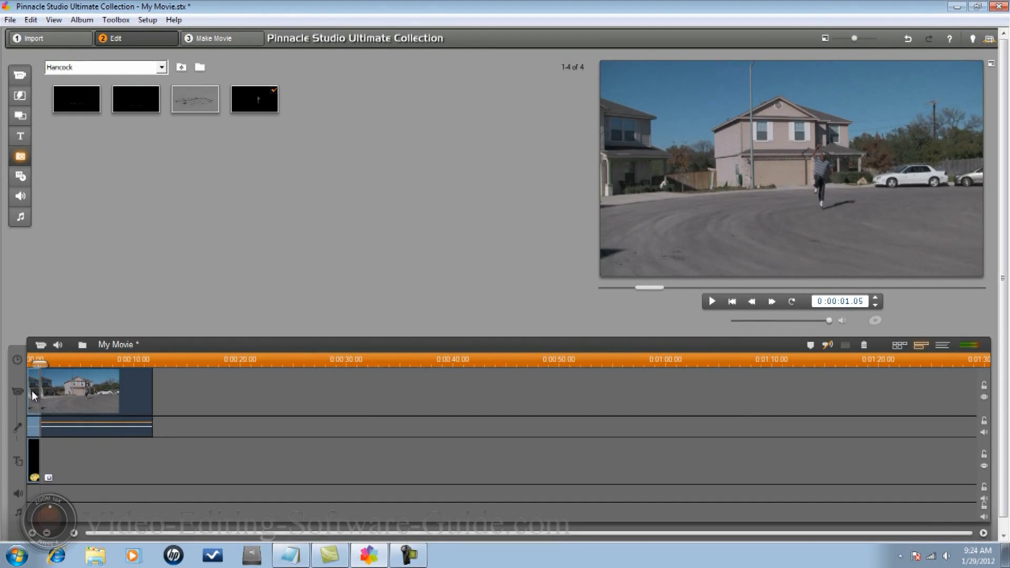
{"action": "left_click", "coordinate": [31, 390]}
{"action": "left_click", "coordinate": [93, 404]}
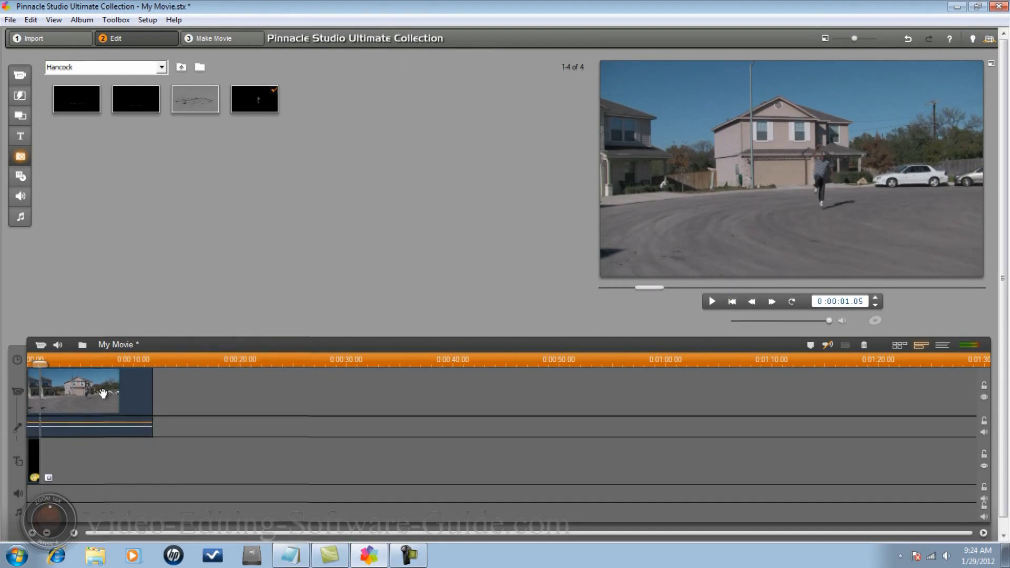
- Delete all clips from the timeline and place Flying Comp.wmv from the Hancock folder at the start of the video track
{"action": "right_click", "coordinate": [104, 405]}
{"action": "left_click", "coordinate": [142, 207]}
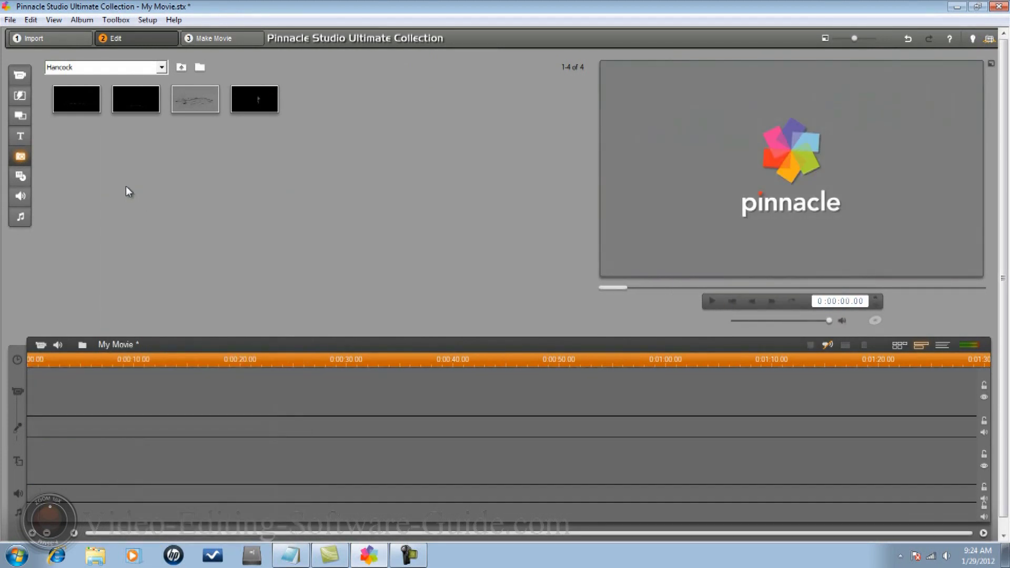
{"action": "left_click", "coordinate": [20, 76]}
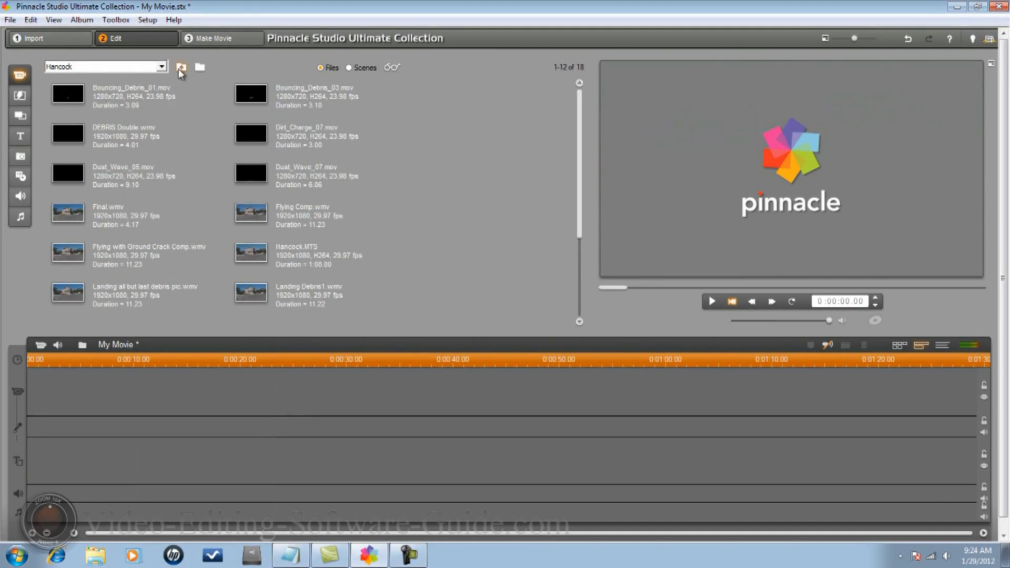
{"action": "left_click", "coordinate": [181, 68]}
{"action": "double_click", "coordinate": [73, 175]}
{"action": "left_click_drag", "start_coordinate": [251, 211], "coordinate": [166, 386]}
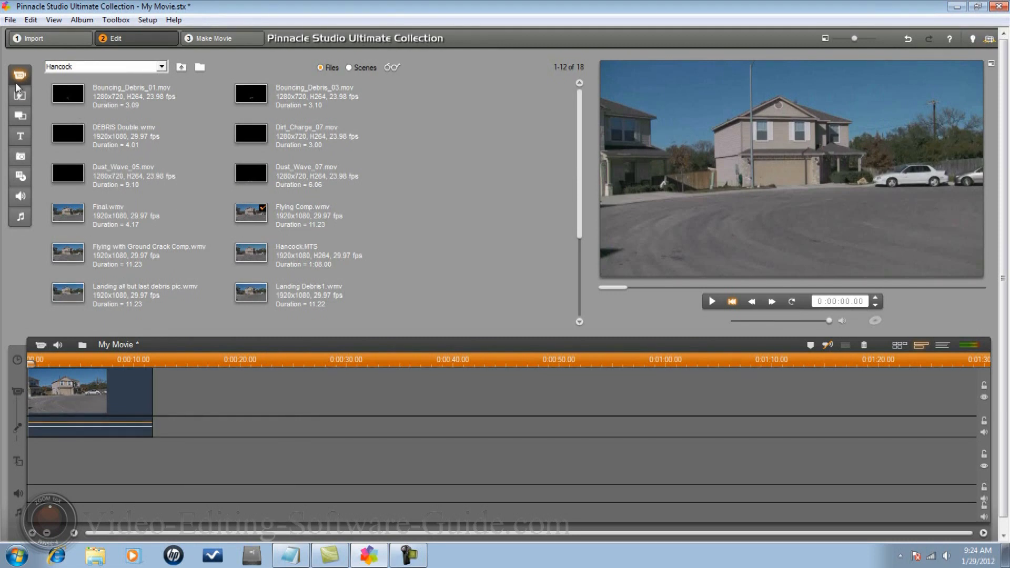
- Add the ground crack image to the overlay track below the Flying Comp clip and move its start to 0:00:05.21
{"action": "left_click", "coordinate": [20, 156]}
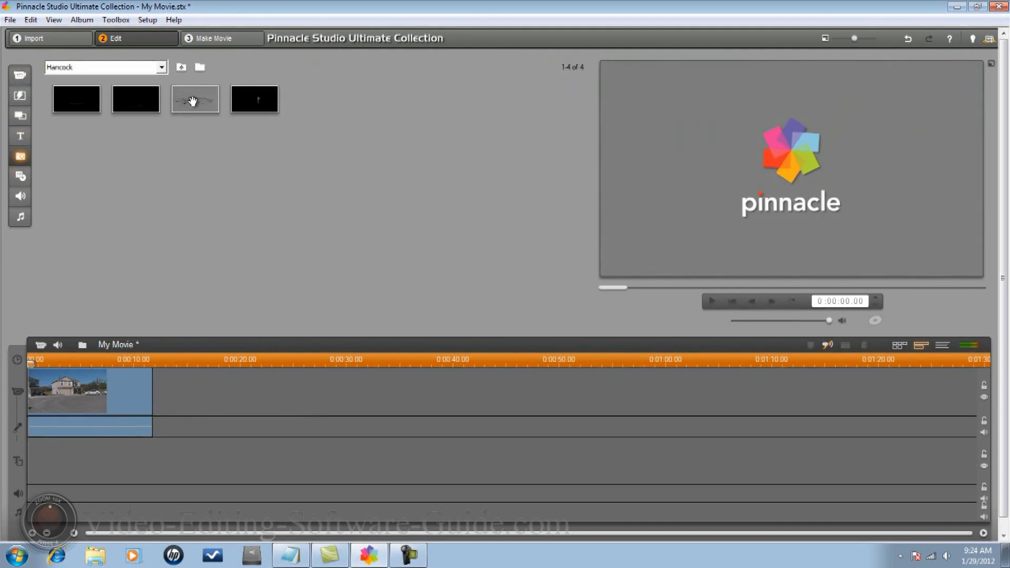
{"action": "left_click_drag", "start_coordinate": [193, 101], "coordinate": [44, 475]}
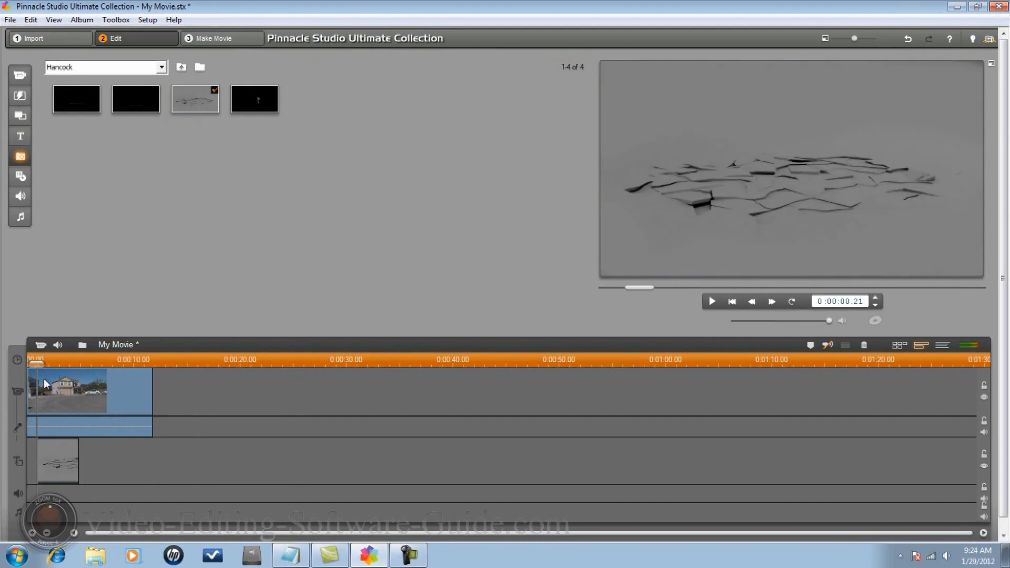
{"action": "left_click_drag", "start_coordinate": [36, 365], "coordinate": [26, 366]}
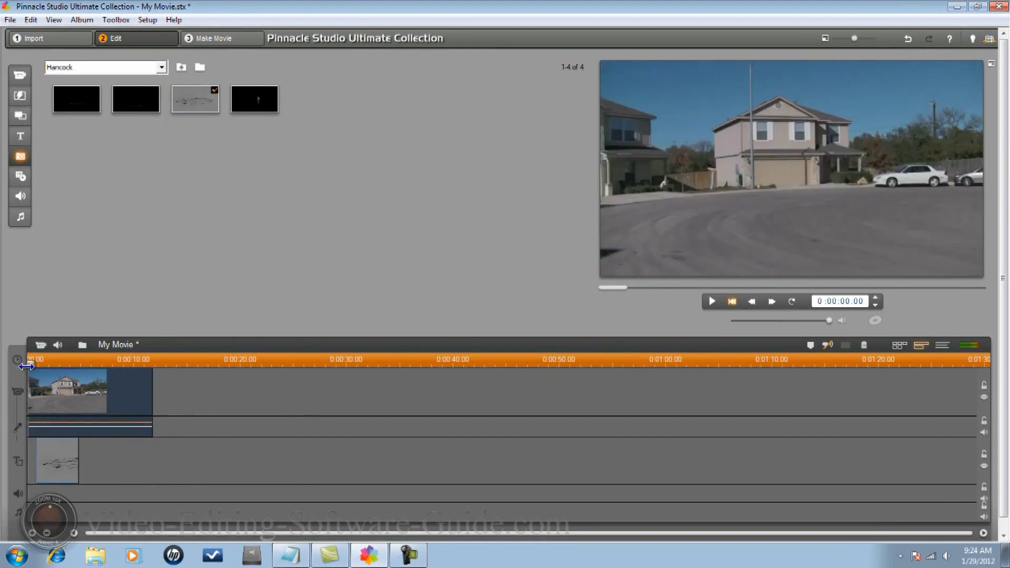
{"action": "left_click_drag", "start_coordinate": [51, 468], "coordinate": [93, 459]}
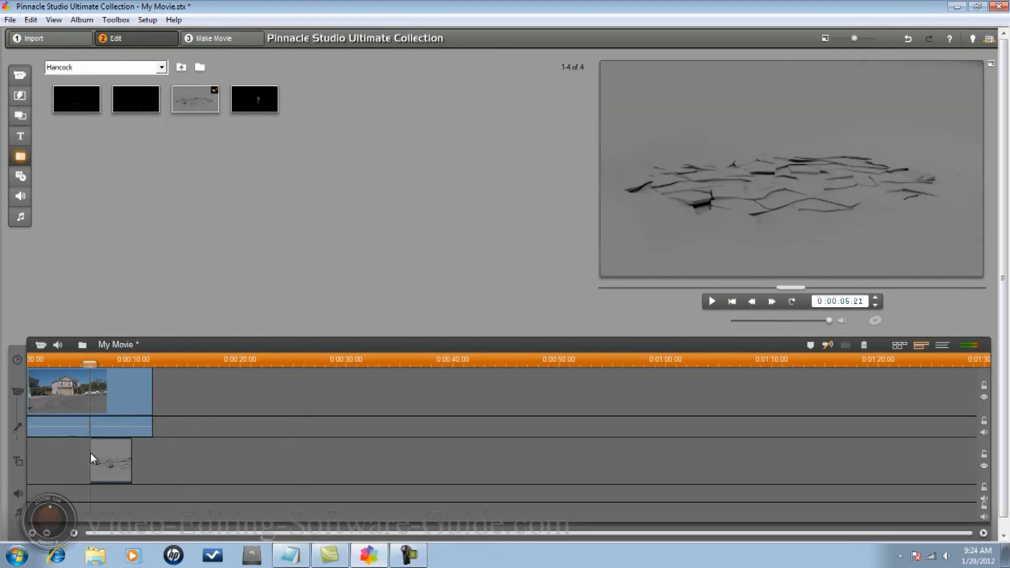
- Add a timeline marker at 0:00:01.05, where the man lands, and move the ground crack image to start at that marker
{"action": "left_click", "coordinate": [514, 389]}
{"action": "key", "text": "Home"}
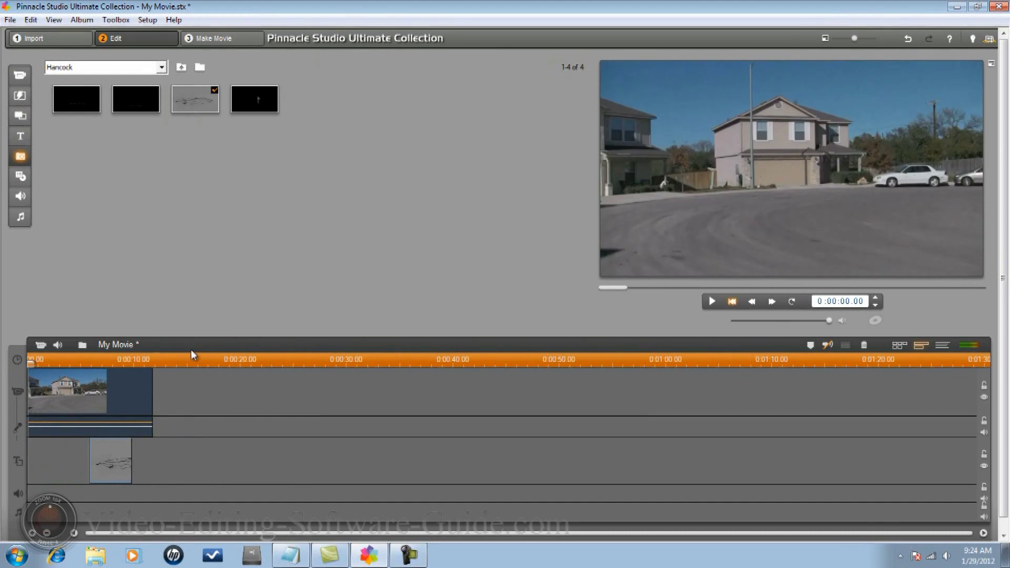
{"action": "left_click_drag", "start_coordinate": [33, 363], "coordinate": [40, 363]}
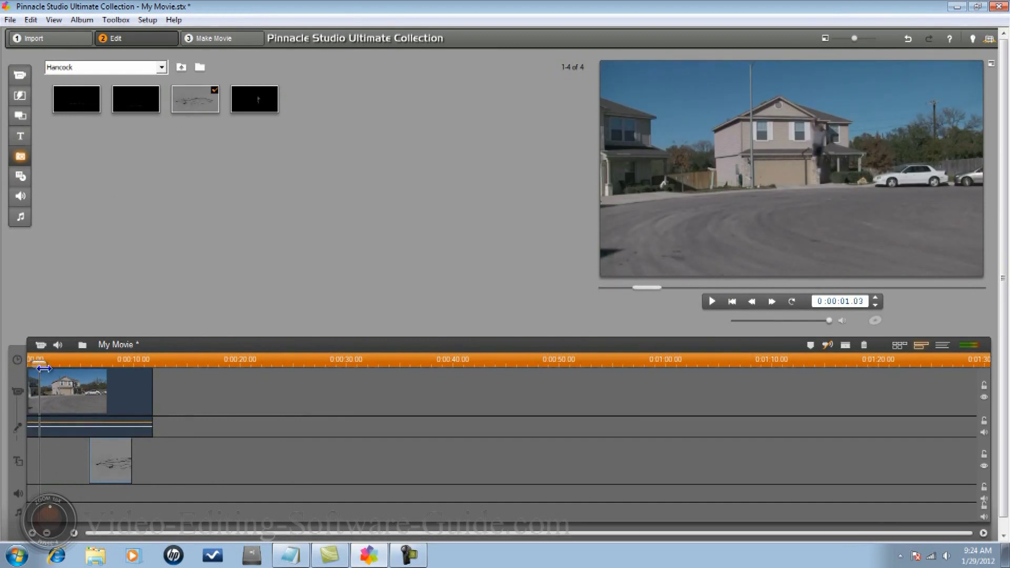
{"action": "left_click", "coordinate": [876, 297]}
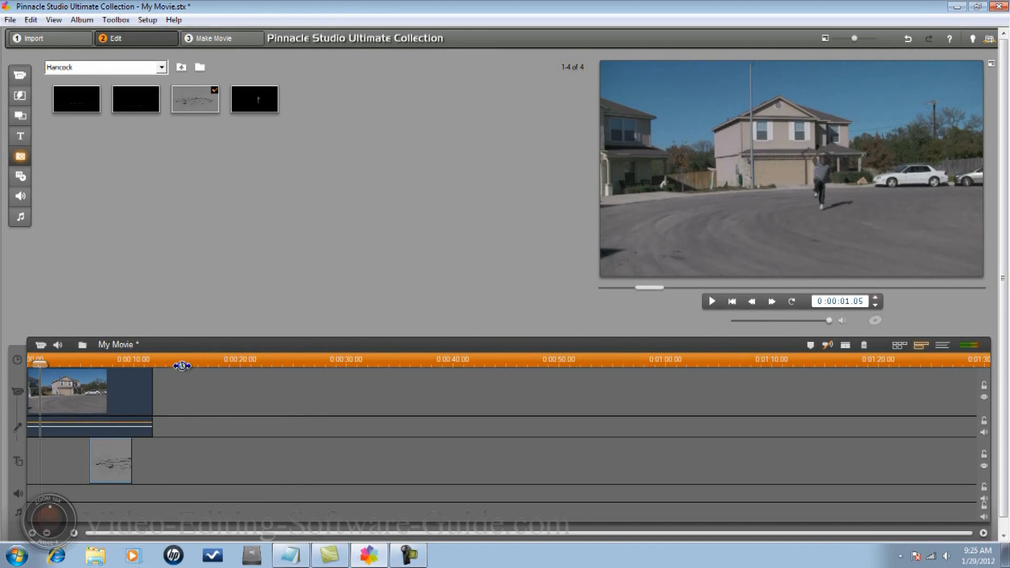
{"action": "left_click", "coordinate": [811, 345]}
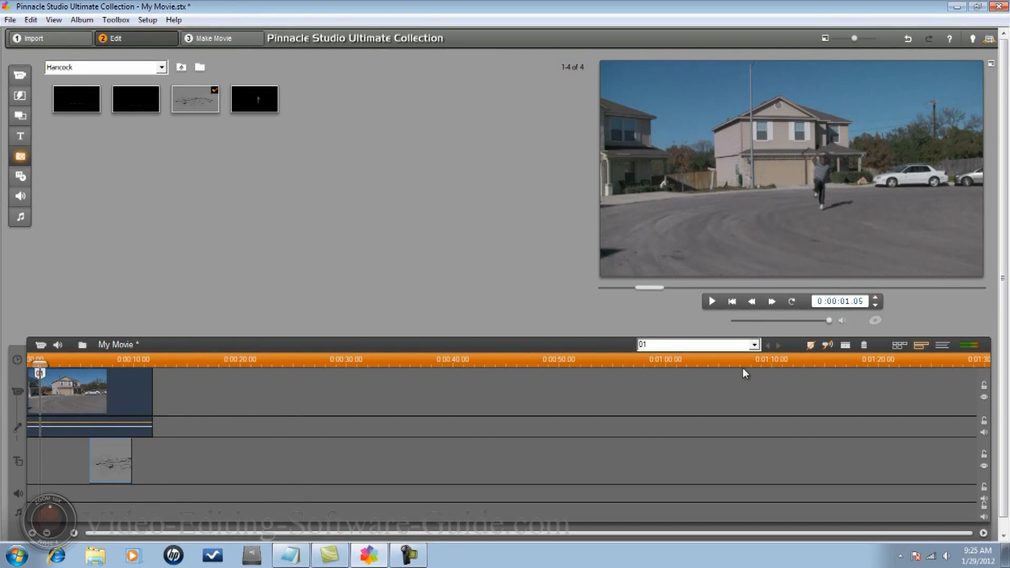
{"action": "left_click_drag", "start_coordinate": [114, 460], "coordinate": [65, 459]}
- Add the Luma Keyer effect from Studio Ultimate RTFx to the ground crack image and enable Invert Key
{"action": "right_click", "coordinate": [59, 461]}
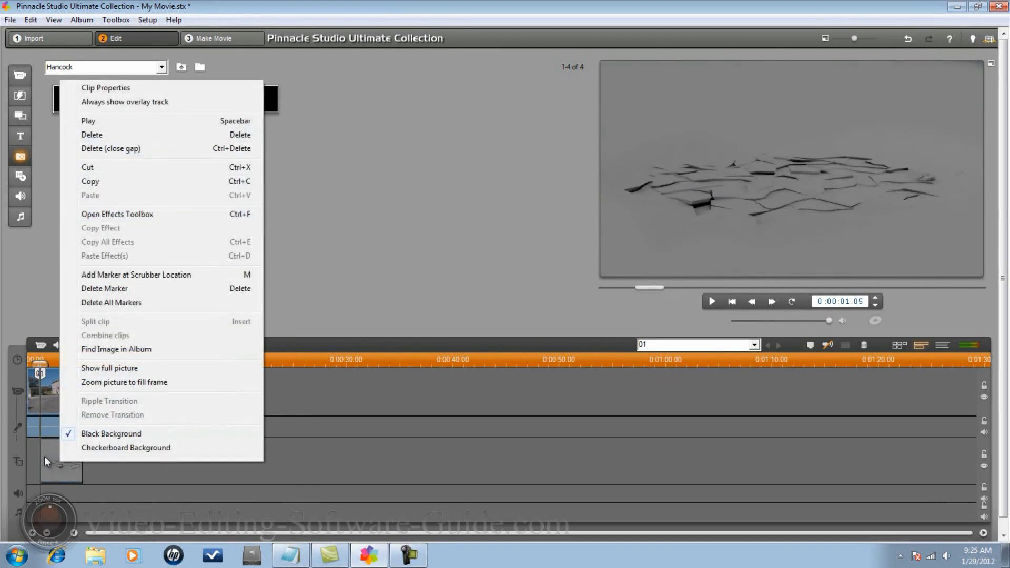
{"action": "left_click", "coordinate": [127, 217]}
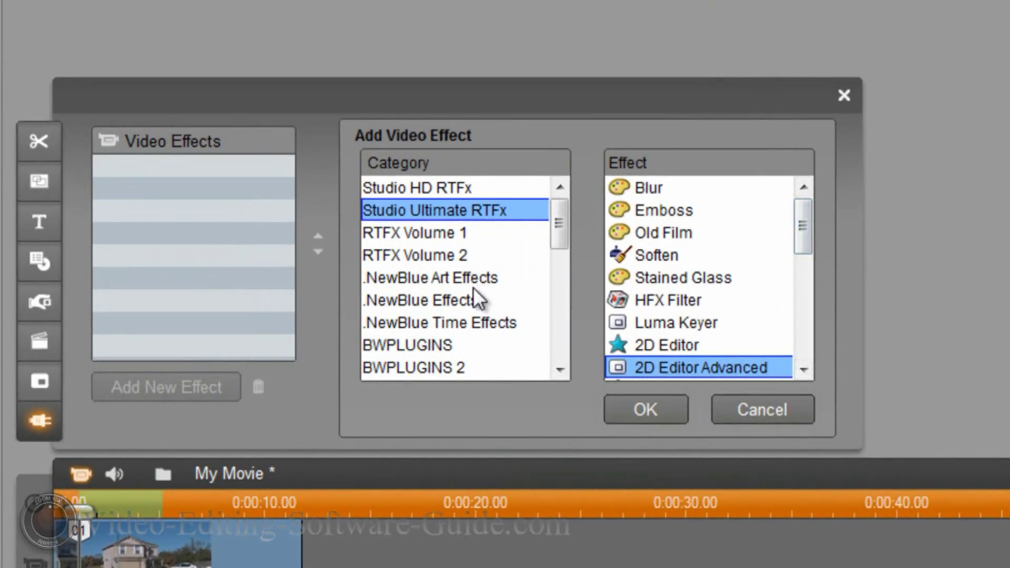
{"action": "left_click", "coordinate": [694, 325]}
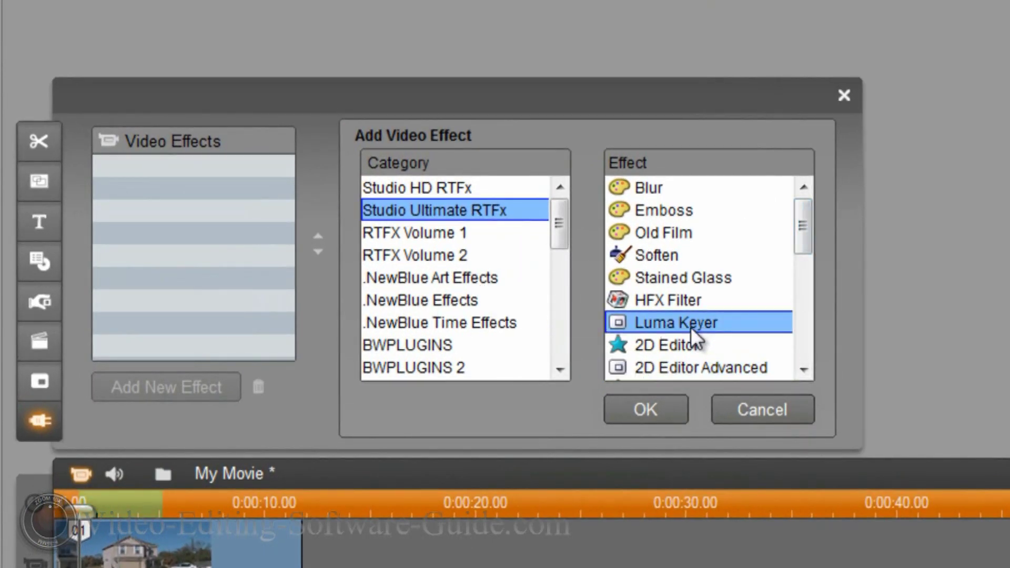
{"action": "left_click", "coordinate": [645, 414]}
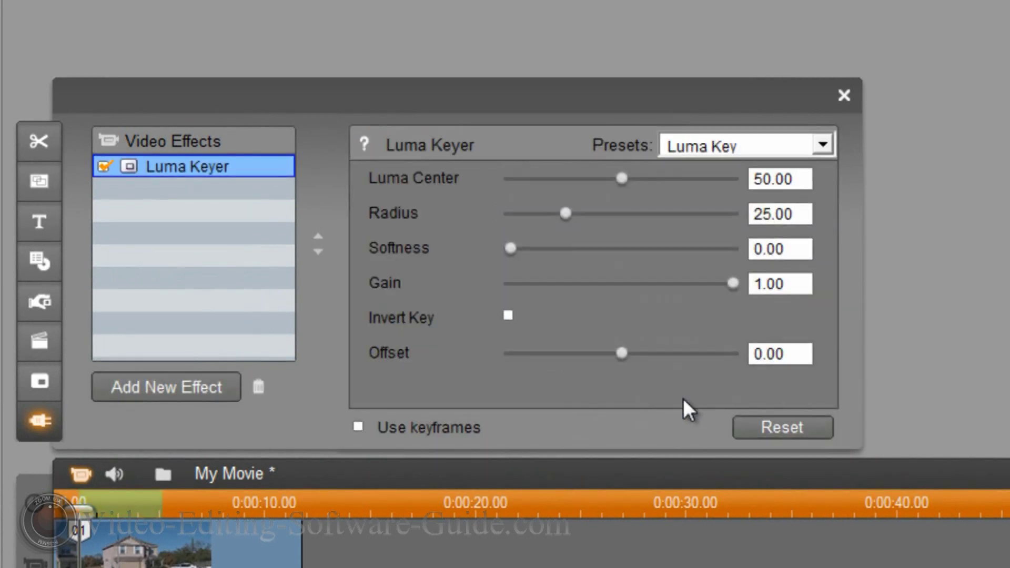
{"action": "left_click", "coordinate": [507, 316]}
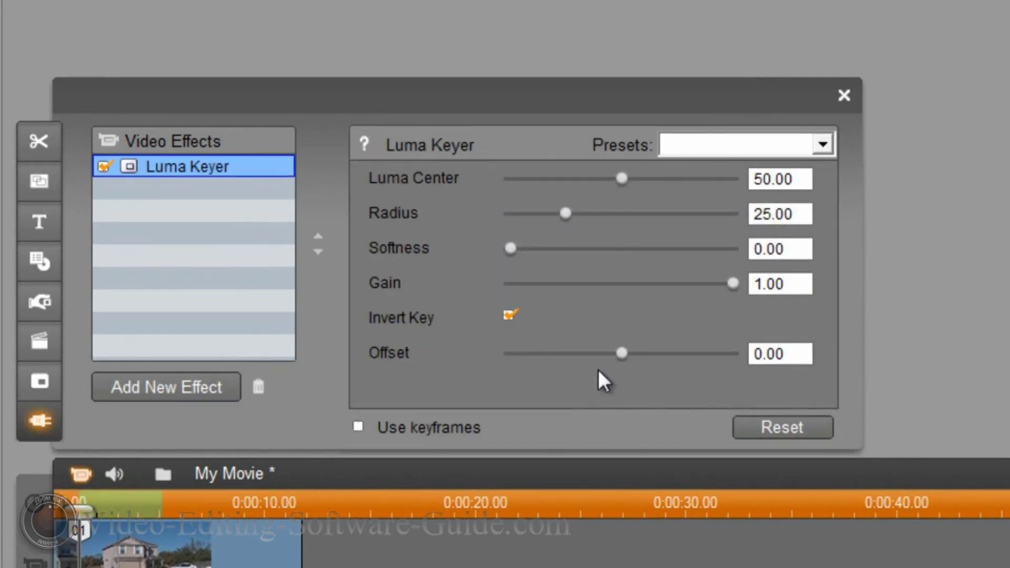
- Add the 2D Editor Advanced effect to the ground crack image and reset its parameters
{"action": "left_click", "coordinate": [168, 387]}
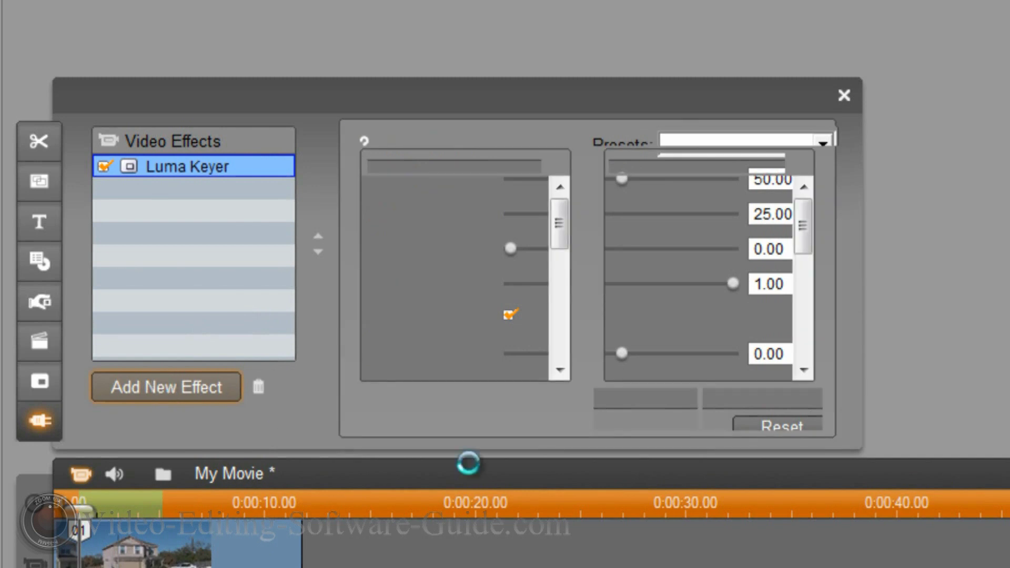
{"action": "left_click", "coordinate": [734, 368]}
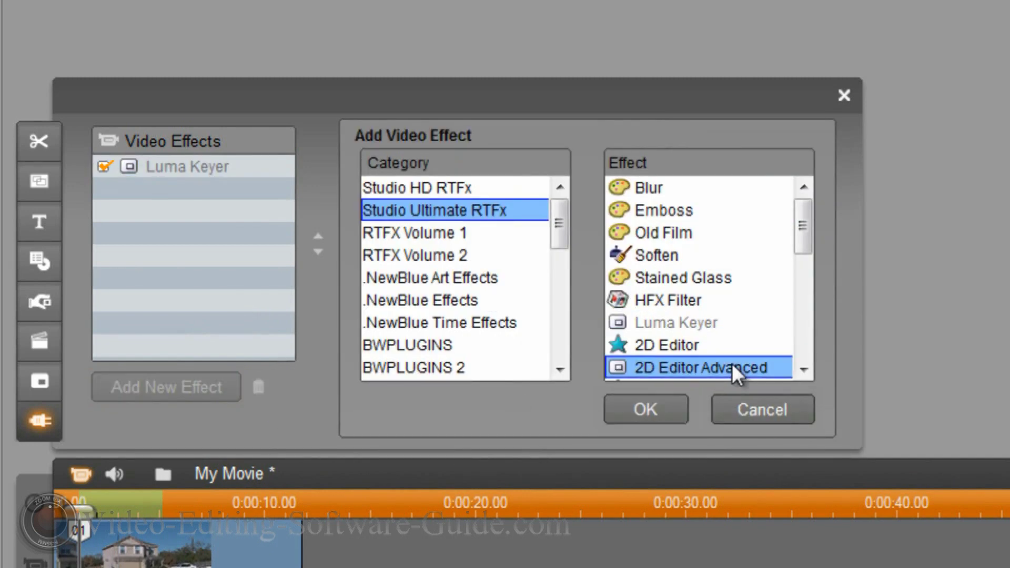
{"action": "left_click", "coordinate": [647, 410]}
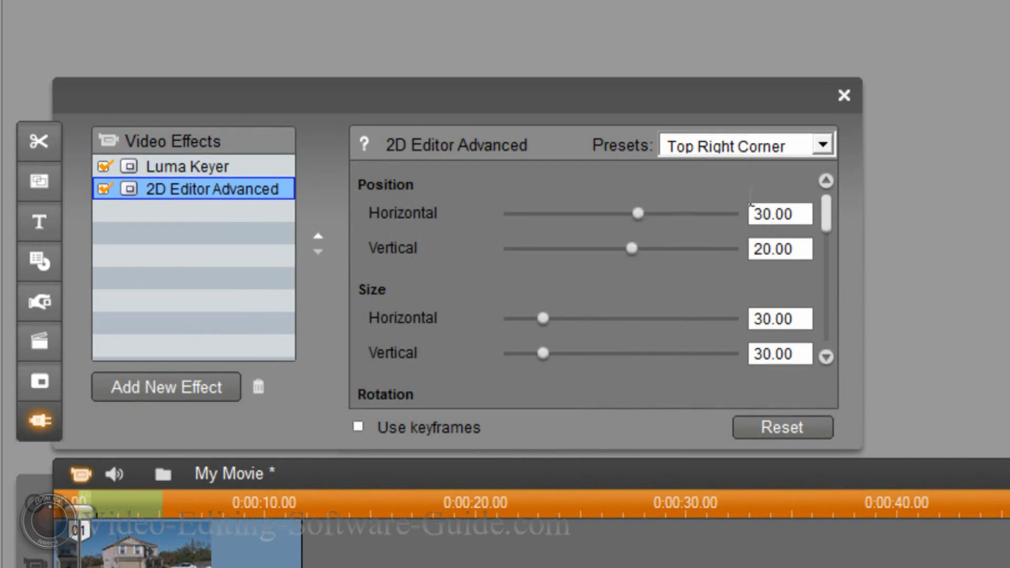
{"action": "left_click", "coordinate": [783, 419]}
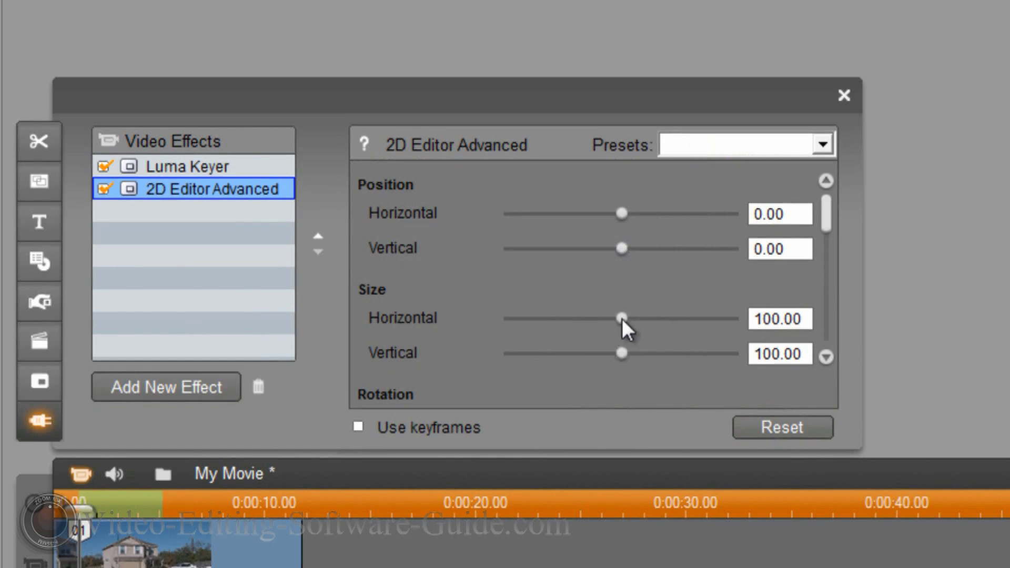
- Scale the ground crack image to a horizontal size of 52.80 and a vertical size of 73.03
{"action": "left_click_drag", "start_coordinate": [620, 319], "coordinate": [594, 319]}
{"action": "left_click_drag", "start_coordinate": [411, 285], "coordinate": [395, 284]}
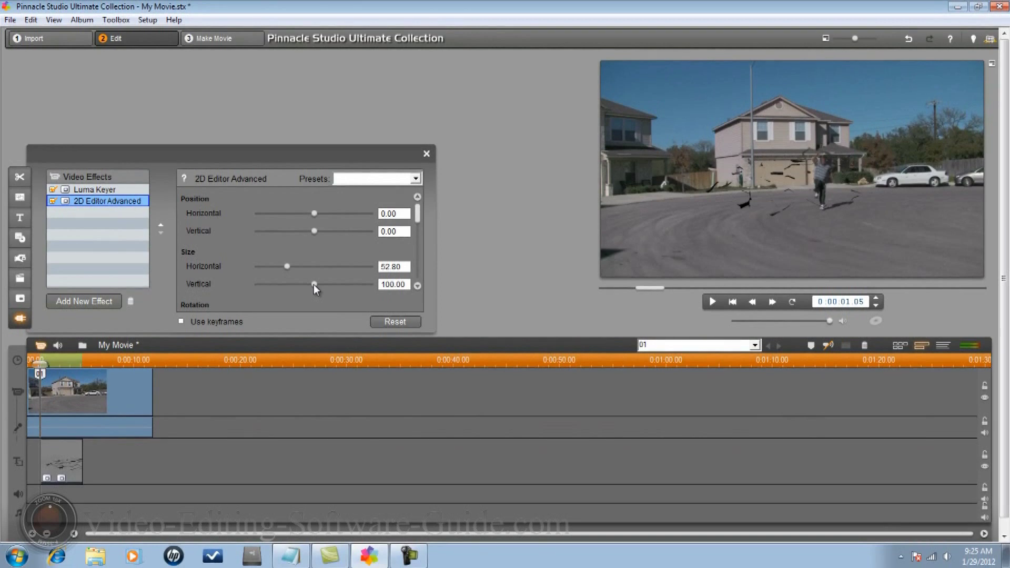
{"action": "left_click_drag", "start_coordinate": [310, 283], "coordinate": [299, 285]}
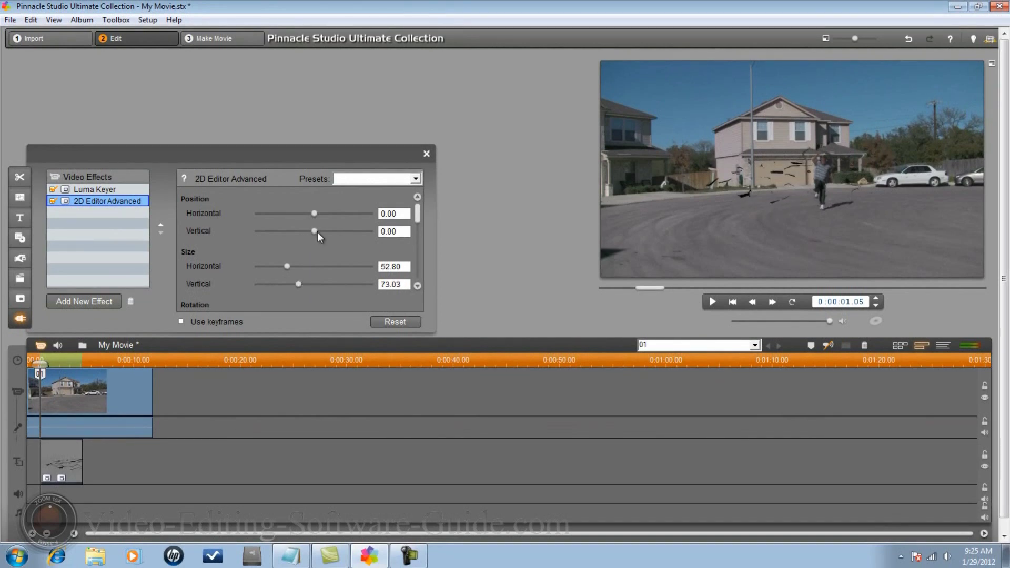
- Position the ground crack image at horizontal 20.22 and vertical -15.74, and close the effect settings
{"action": "left_click_drag", "start_coordinate": [315, 232], "coordinate": [311, 232]}
{"action": "left_click_drag", "start_coordinate": [310, 231], "coordinate": [316, 217]}
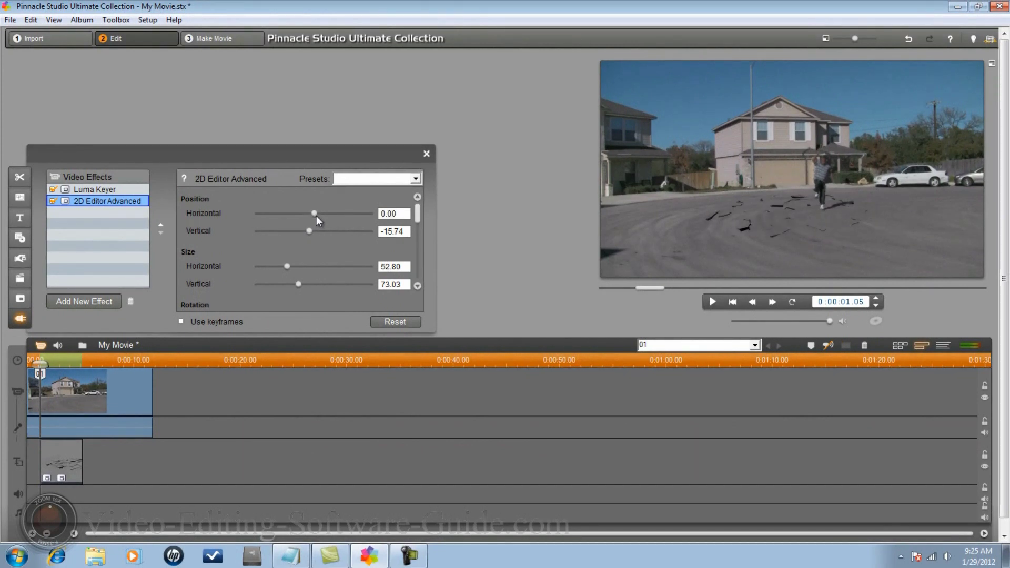
{"action": "left_click_drag", "start_coordinate": [317, 215], "coordinate": [320, 218]}
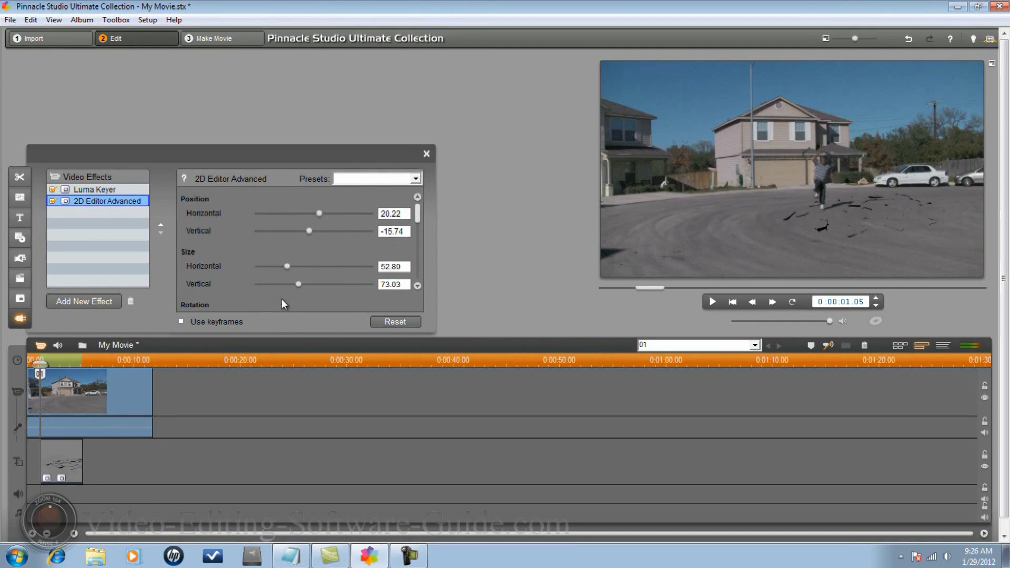
{"action": "left_click", "coordinate": [427, 154]}
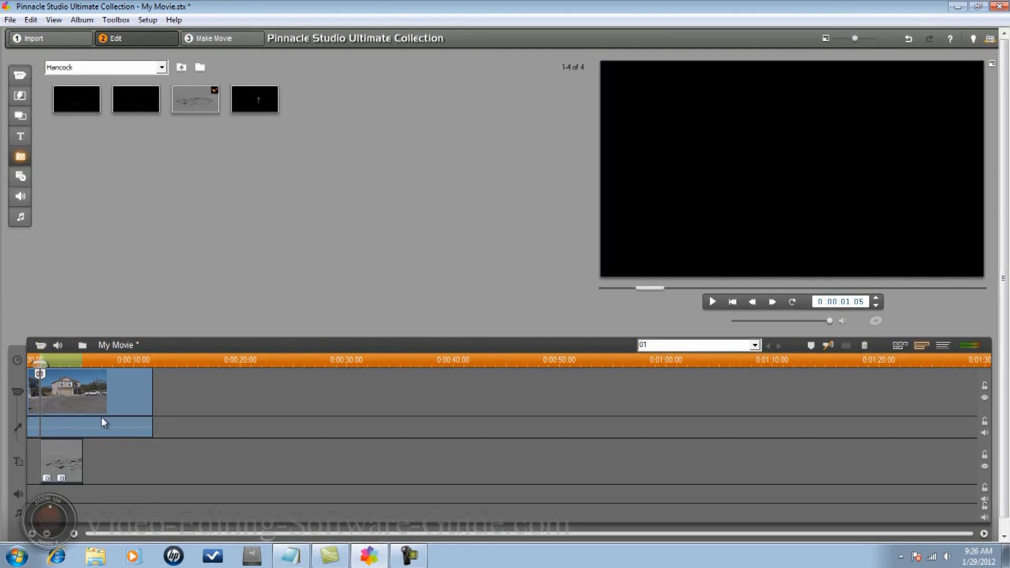
- View the movie file export settings for the ground crack composite, and return to editing
{"action": "left_click", "coordinate": [235, 42]}
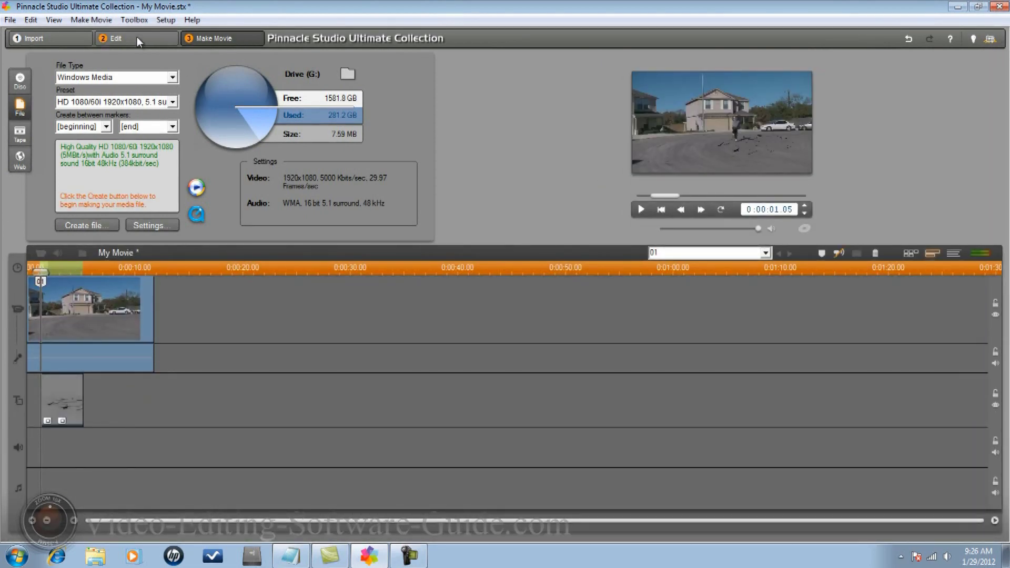
{"action": "left_click", "coordinate": [137, 37]}
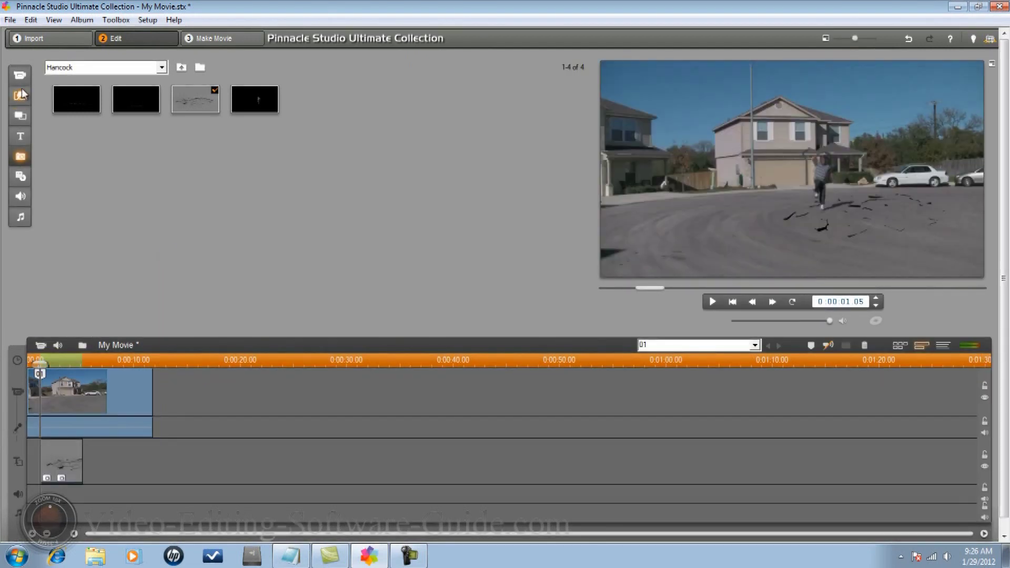
- Clear the timeline by deleting the house footage and the ground crack image
{"action": "left_click", "coordinate": [20, 75]}
{"action": "left_click", "coordinate": [54, 471]}
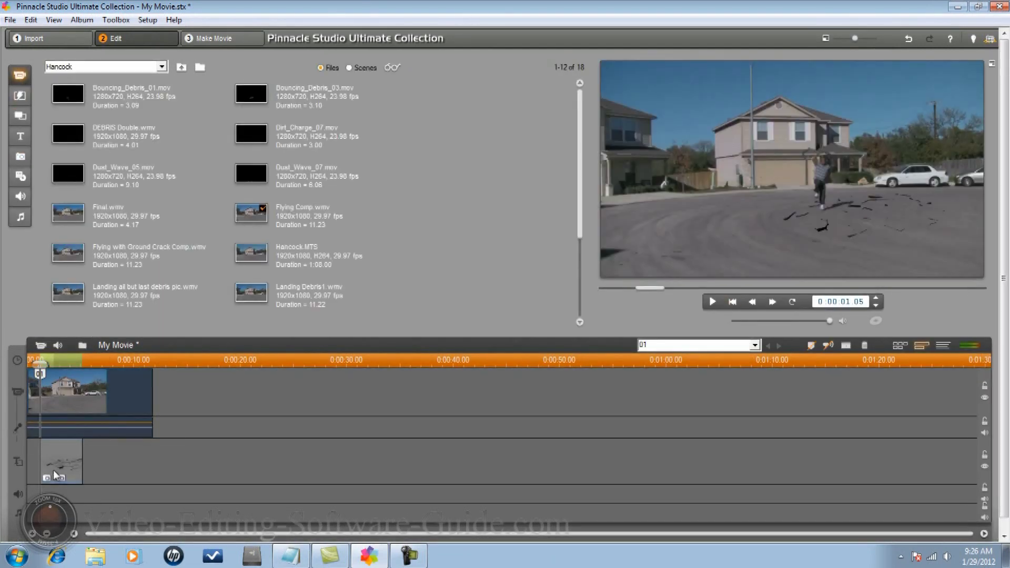
{"action": "right_click", "coordinate": [59, 476]}
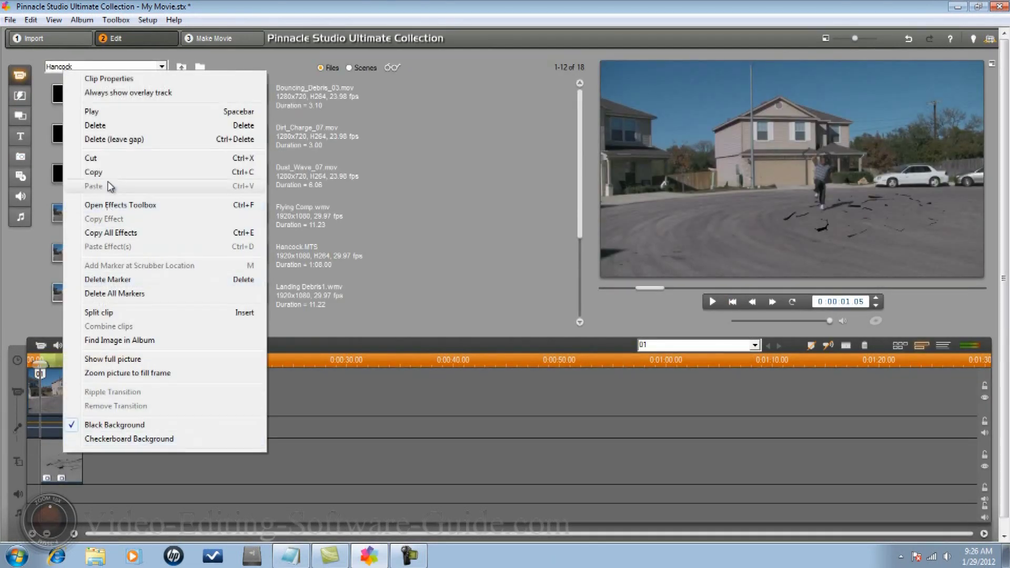
{"action": "left_click", "coordinate": [104, 128]}
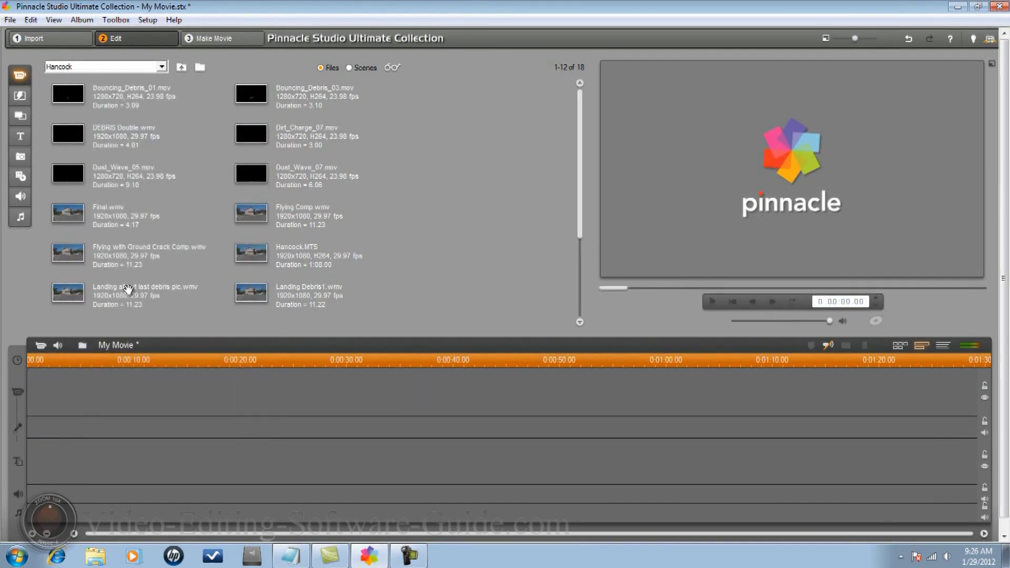
- Place Flying with Ground Crack Comp.wmv at the start of the video track and Dirt_Charge_07.mov on the overlay track
{"action": "left_click_drag", "start_coordinate": [71, 255], "coordinate": [77, 414]}
{"action": "left_click_drag", "start_coordinate": [30, 364], "coordinate": [68, 377]}
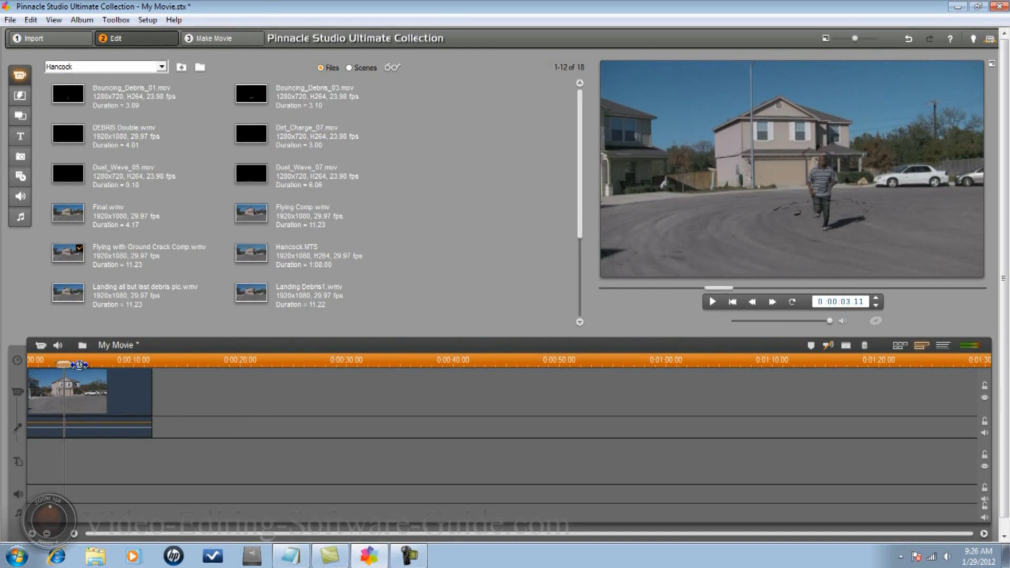
{"action": "key", "text": "Home"}
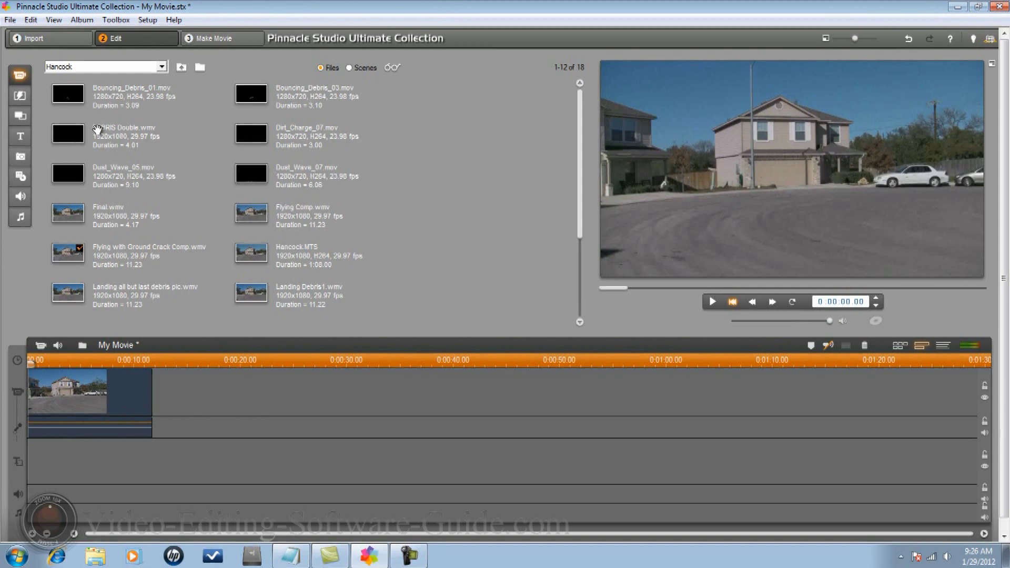
{"action": "left_click_drag", "start_coordinate": [248, 135], "coordinate": [67, 476]}
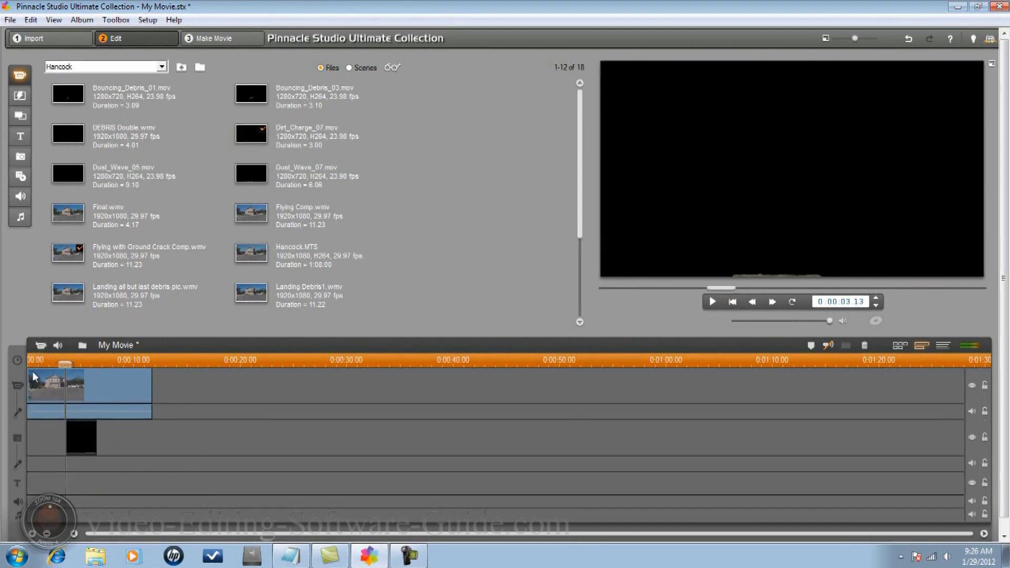
- Add a marker at 0:00:01.05 and move the dirt charge clip so it starts at that marker
{"action": "left_click", "coordinate": [43, 363]}
{"action": "left_click_drag", "start_coordinate": [43, 367], "coordinate": [58, 366]}
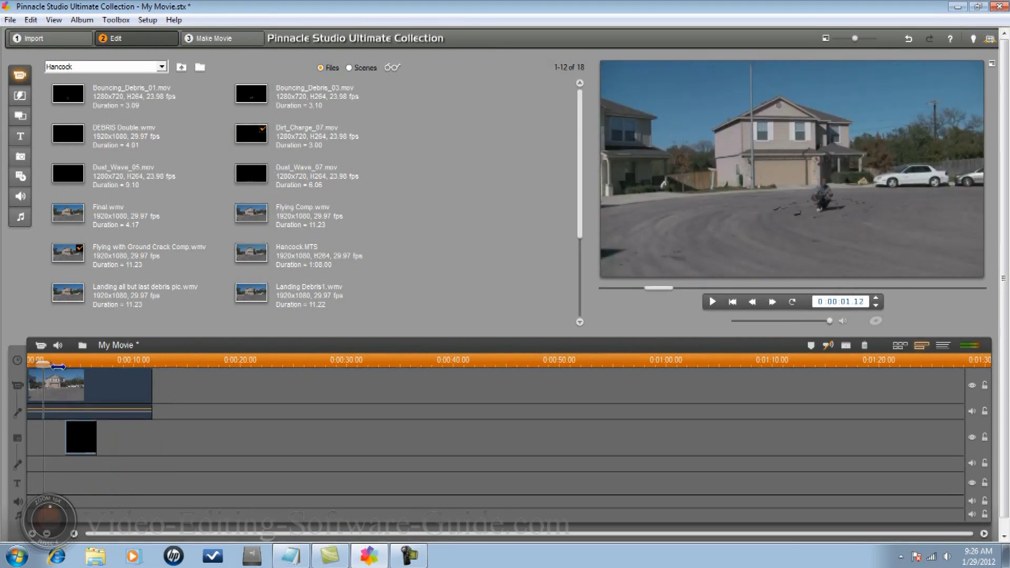
{"action": "left_click", "coordinate": [877, 305]}
{"action": "left_click", "coordinate": [876, 305]}
{"action": "left_click", "coordinate": [877, 305]}
{"action": "left_click", "coordinate": [877, 304]}
{"action": "left_click", "coordinate": [877, 305]}
{"action": "left_click", "coordinate": [877, 304]}
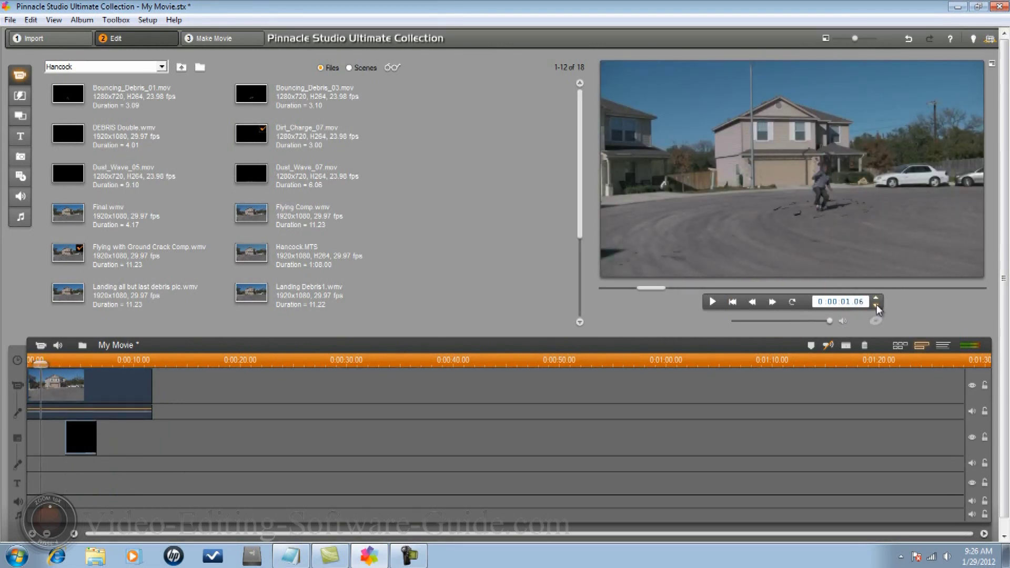
{"action": "left_click", "coordinate": [876, 304]}
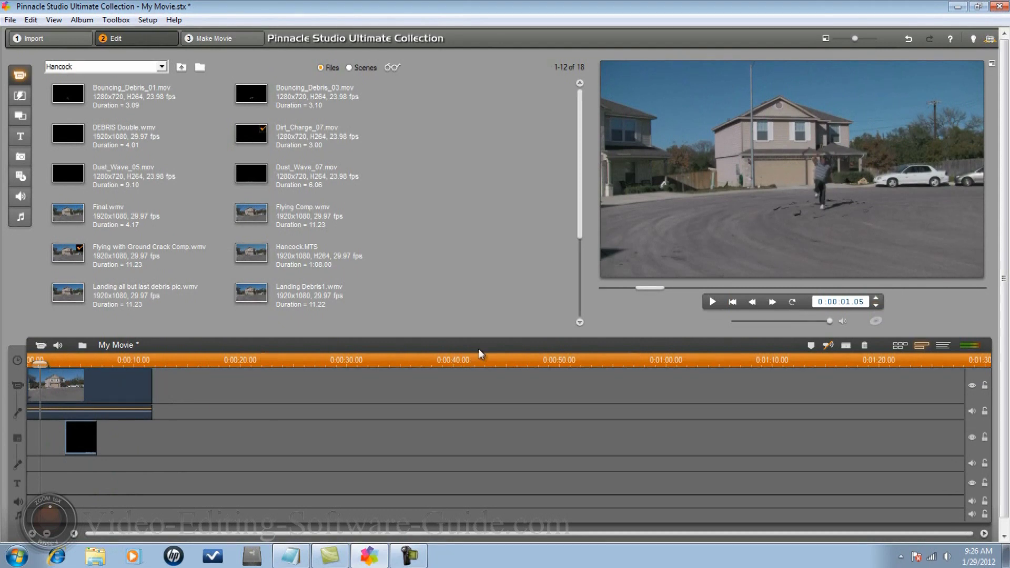
{"action": "left_click", "coordinate": [810, 346]}
{"action": "left_click_drag", "start_coordinate": [95, 442], "coordinate": [63, 439]}
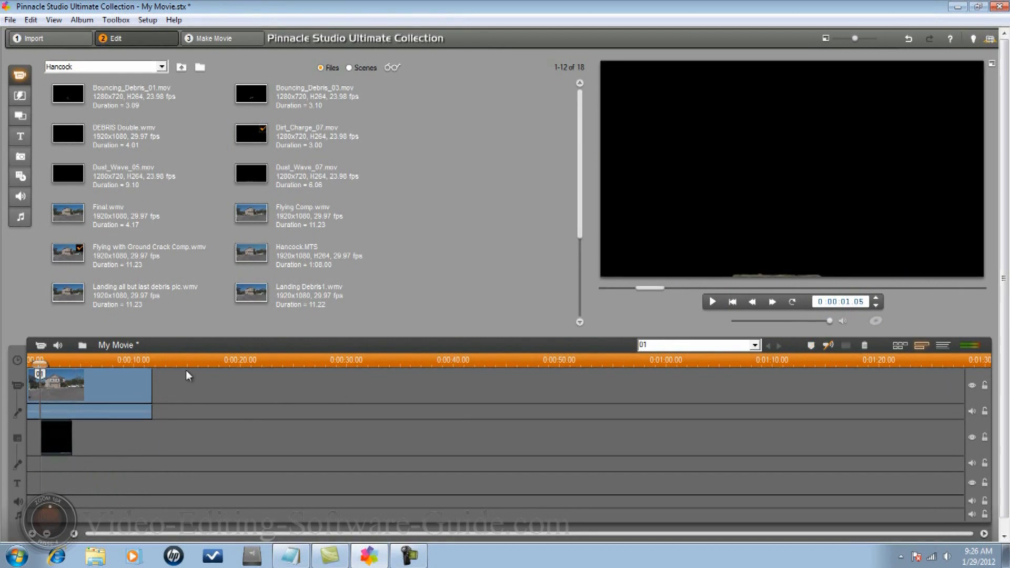
- Add the Luma Keyer effect from Studio Ultimate RTFx to the dirt charge clip
{"action": "right_click", "coordinate": [62, 437]}
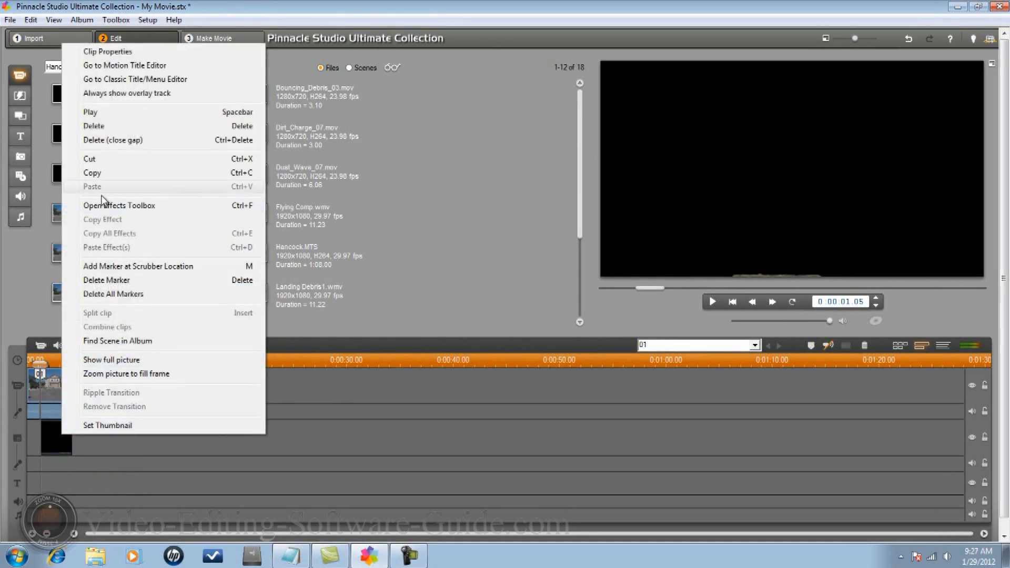
{"action": "left_click", "coordinate": [119, 205]}
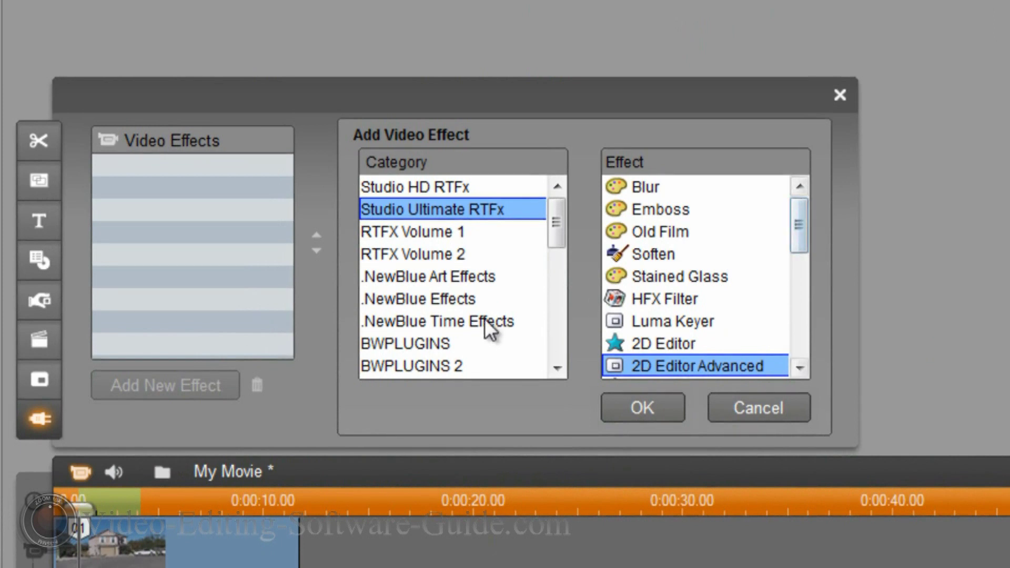
{"action": "left_click", "coordinate": [674, 321]}
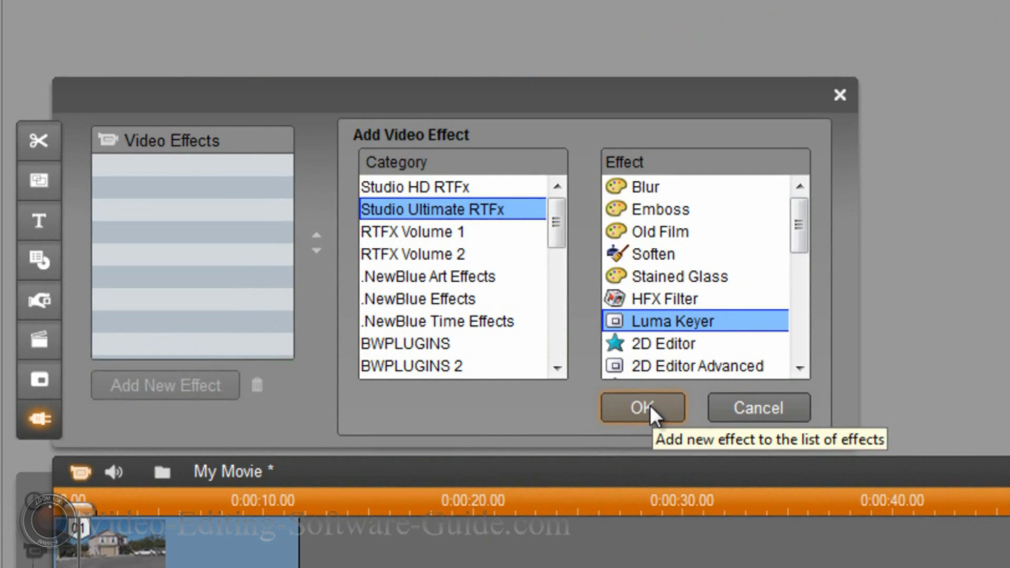
{"action": "left_click", "coordinate": [649, 406]}
- Add the Color Correction effect to the dirt charge clip and reset its parameters
{"action": "left_click", "coordinate": [192, 386]}
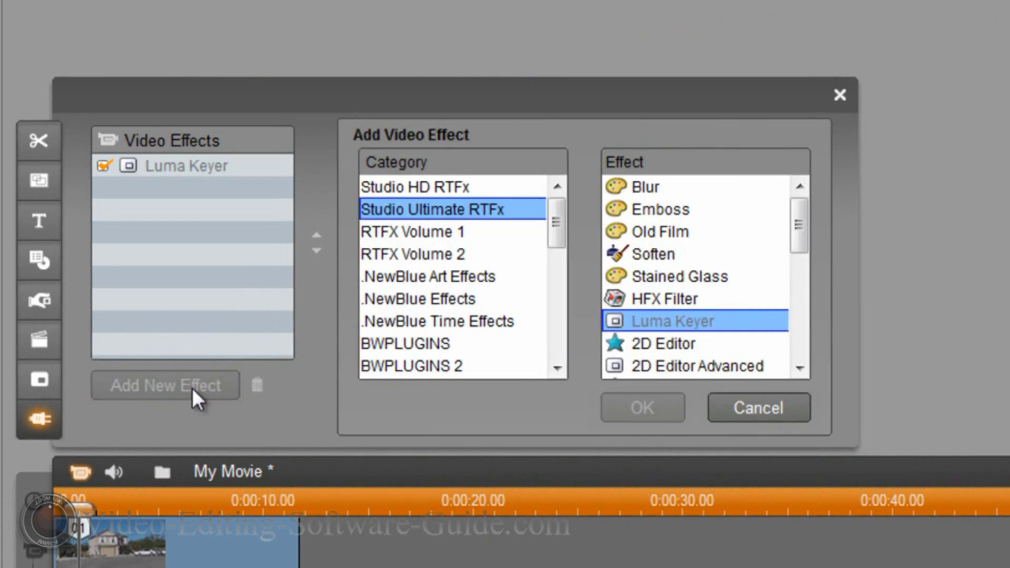
{"action": "left_click_drag", "start_coordinate": [797, 229], "coordinate": [811, 310]}
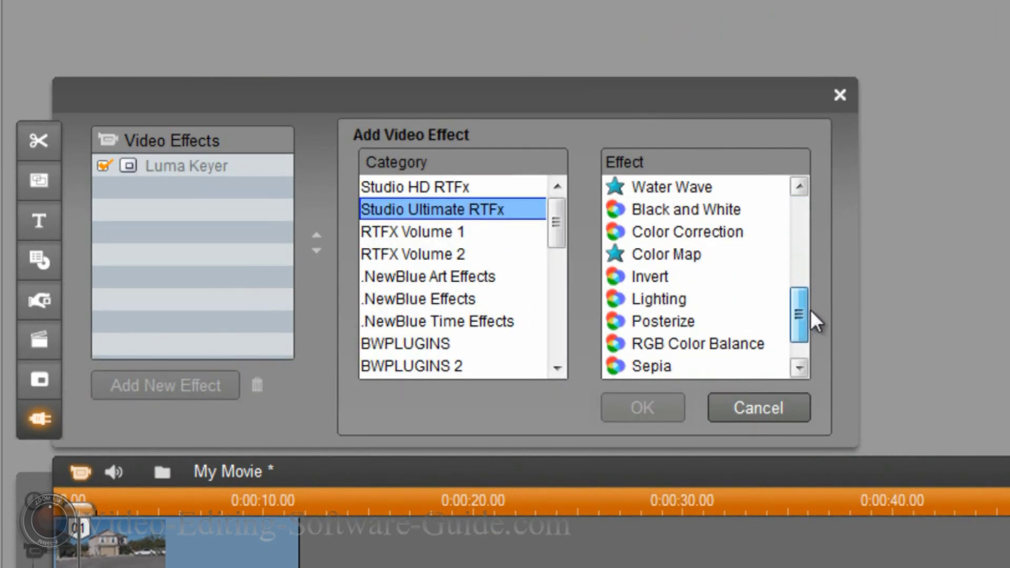
{"action": "left_click", "coordinate": [732, 236]}
{"action": "left_click", "coordinate": [646, 410]}
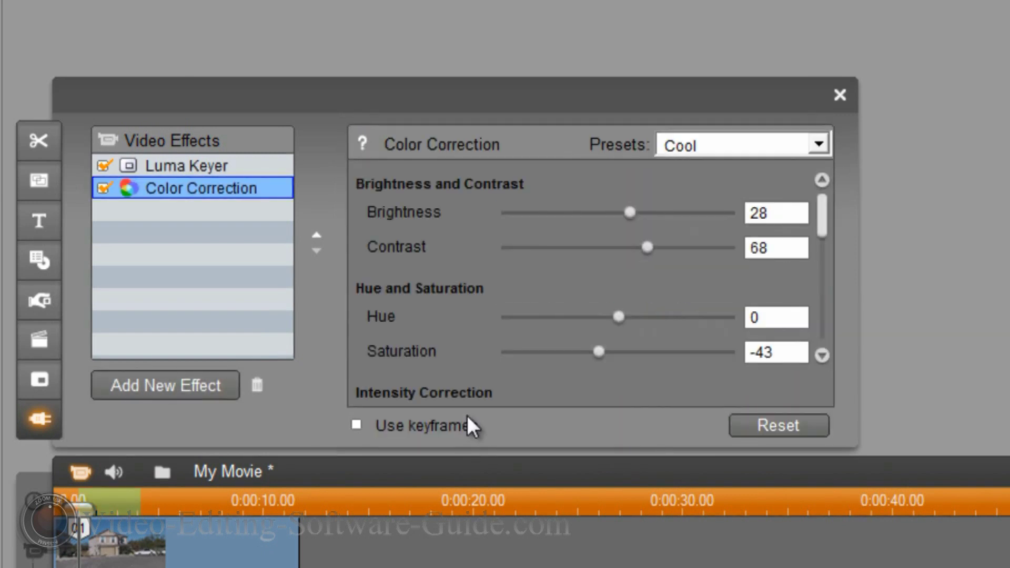
{"action": "left_click", "coordinate": [766, 425]}
- Set the Black value to -75 for both the intensity and red corrections of the dirt charge clip
{"action": "left_click_drag", "start_coordinate": [821, 210], "coordinate": [823, 252]}
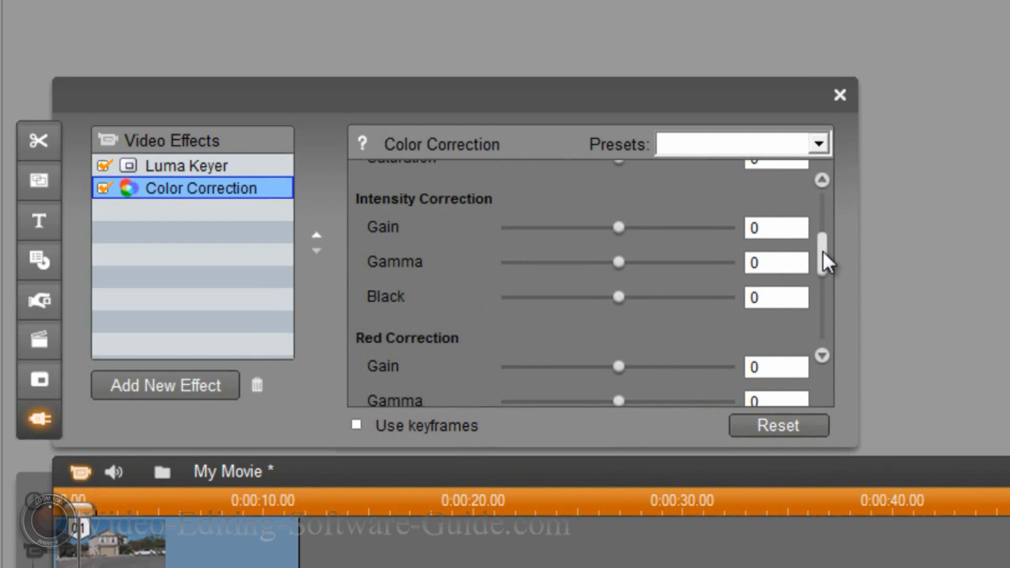
{"action": "left_click", "coordinate": [765, 296]}
{"action": "type", "text": "-75"}
{"action": "key", "text": "Return"}
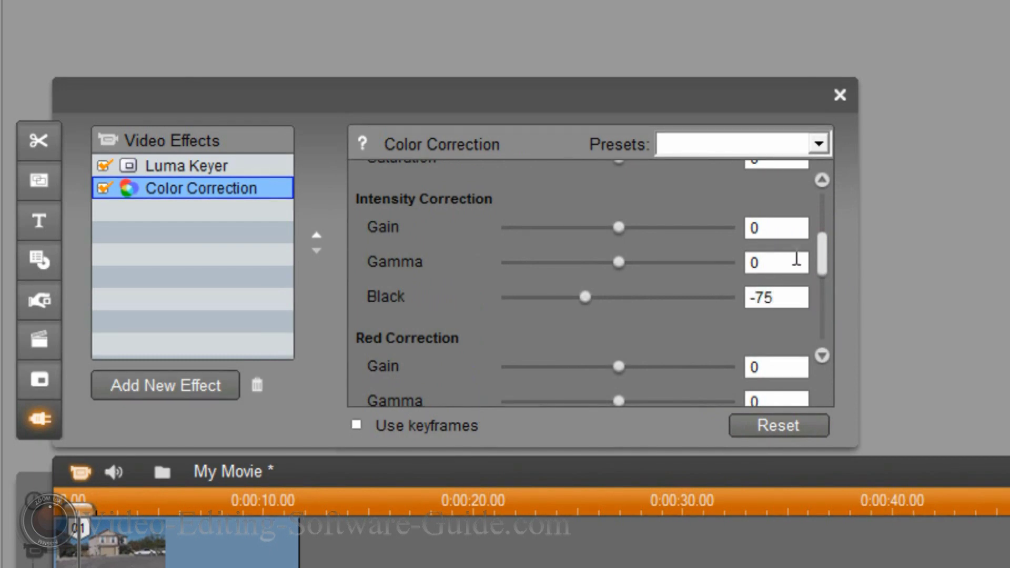
{"action": "left_click_drag", "start_coordinate": [821, 255], "coordinate": [827, 276]}
{"action": "left_click", "coordinate": [798, 301]}
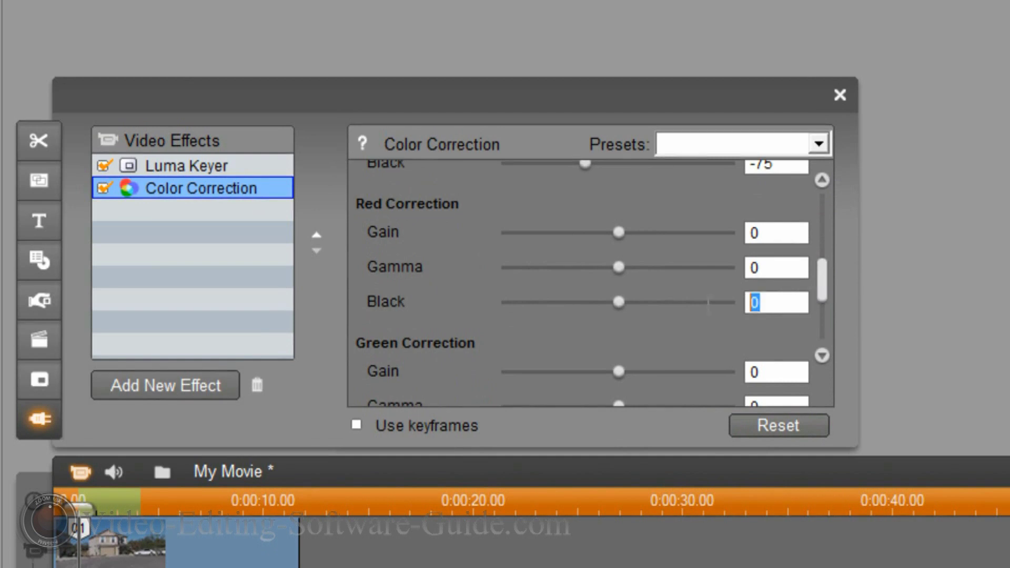
{"action": "type", "text": "-75"}
{"action": "key", "text": "Return"}
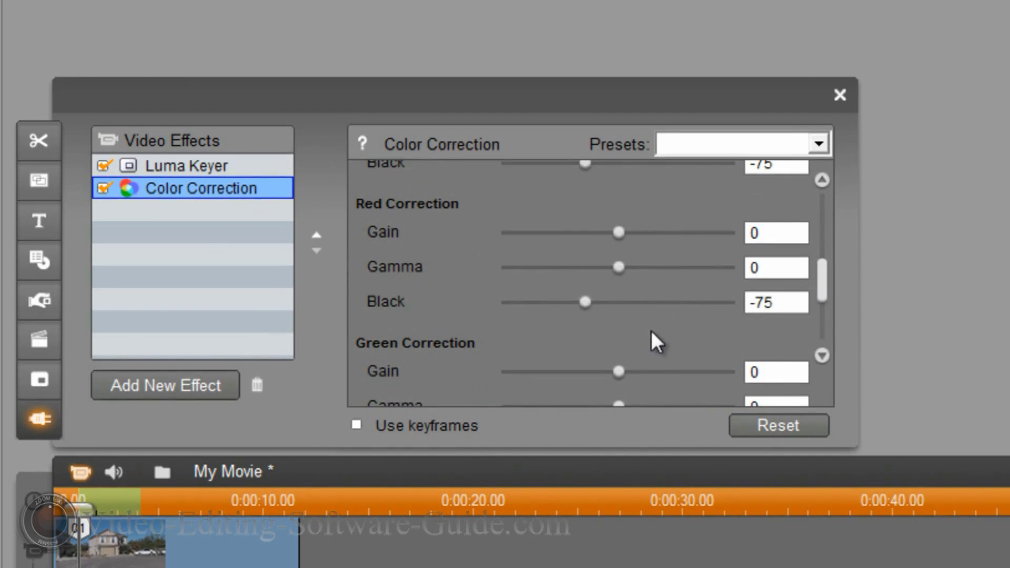
- Set the Black value to -75 for both the green and blue corrections of the dirt charge clip
{"action": "left_click_drag", "start_coordinate": [825, 279], "coordinate": [826, 311]}
{"action": "left_click", "coordinate": [780, 289]}
{"action": "type", "text": "-75"}
{"action": "key", "text": "Return"}
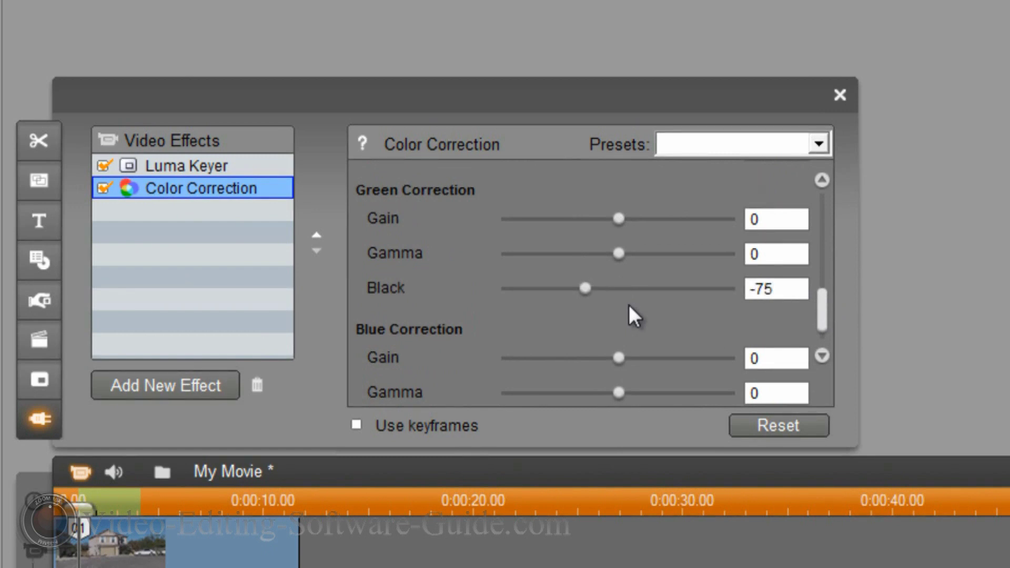
{"action": "left_click_drag", "start_coordinate": [784, 383], "coordinate": [719, 383]}
{"action": "type", "text": "-75"}
{"action": "key", "text": "Return"}
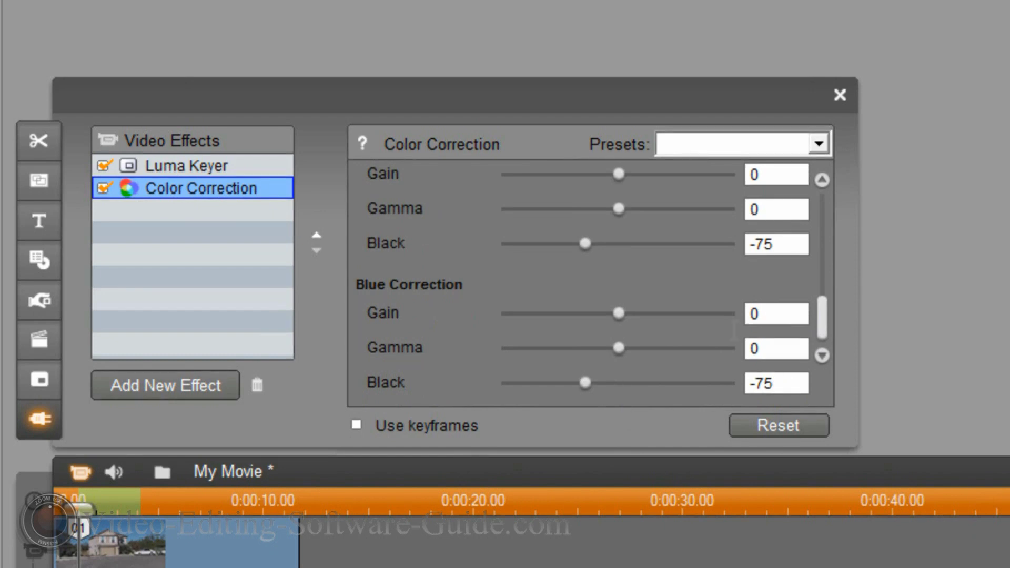
- Add the Tint effect from RTFX Volume 1 to the dirt charge clip
{"action": "left_click", "coordinate": [150, 390]}
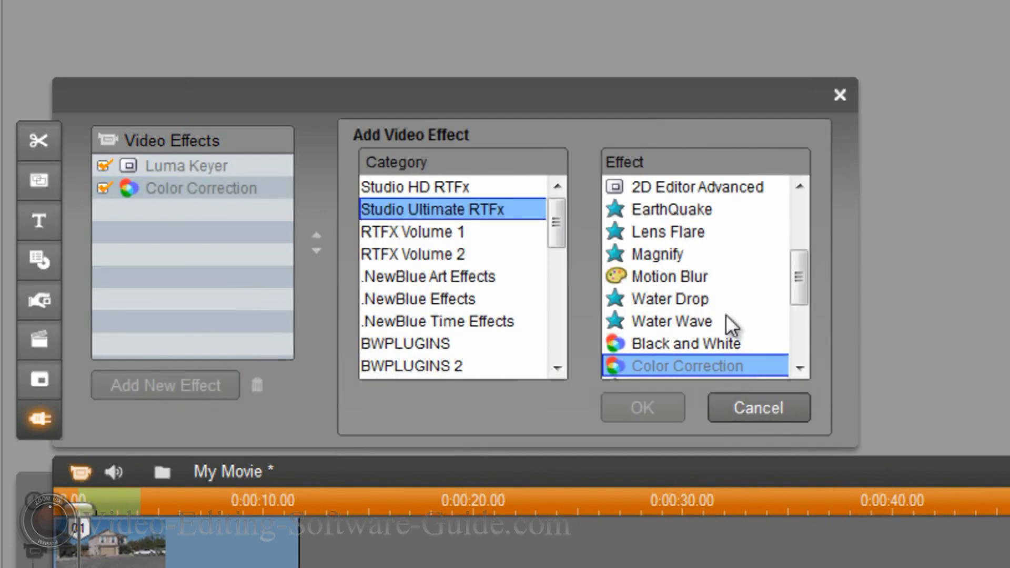
{"action": "left_click_drag", "start_coordinate": [799, 279], "coordinate": [801, 331]}
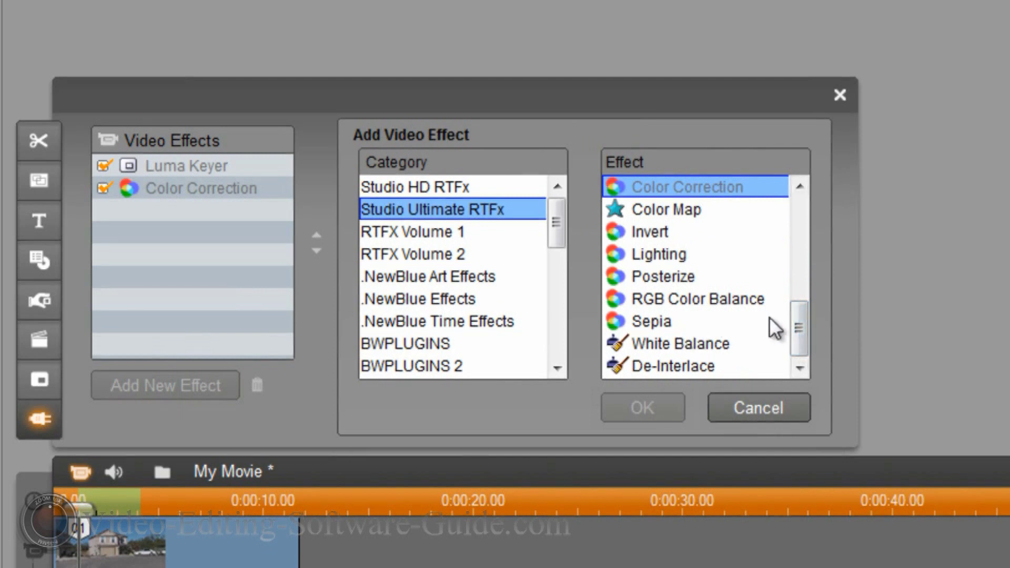
{"action": "left_click", "coordinate": [416, 232]}
{"action": "left_click_drag", "start_coordinate": [794, 251], "coordinate": [798, 355]}
{"action": "left_click", "coordinate": [640, 344]}
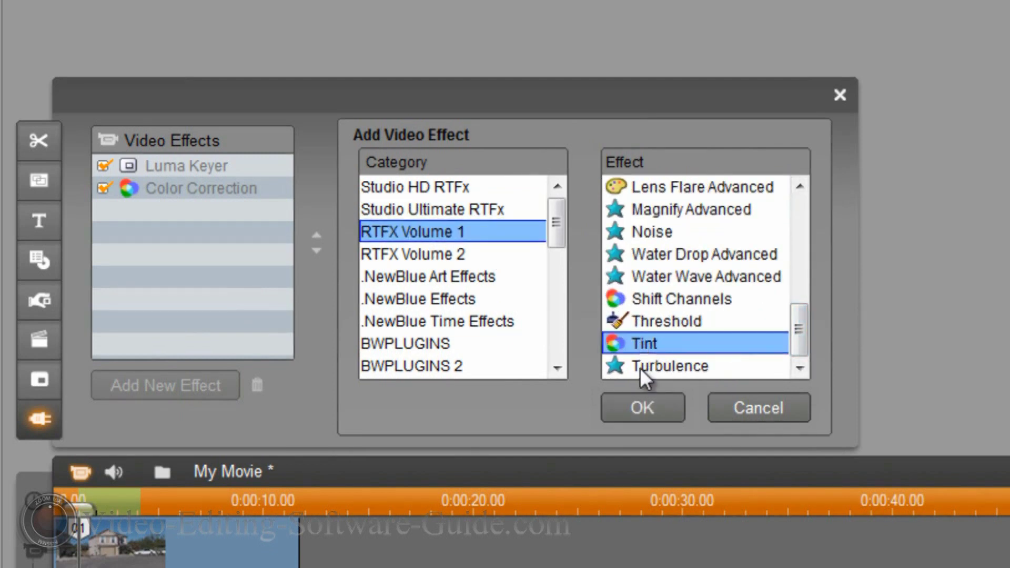
{"action": "left_click", "coordinate": [641, 406]}
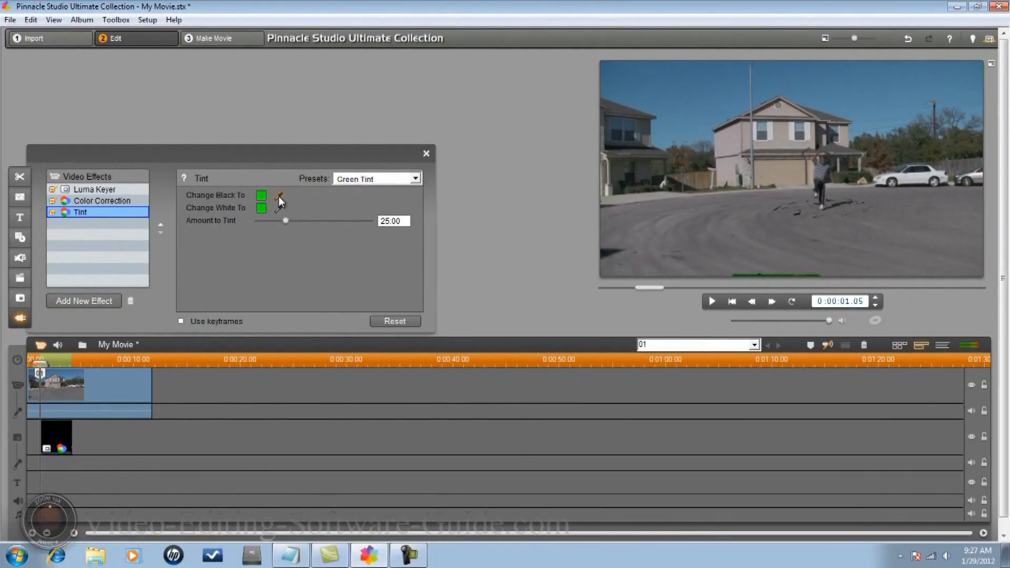
- Sample the road's grey as the tint's black replacement and a dark spot near the road's edge as its white replacement
{"action": "left_click", "coordinate": [279, 196]}
{"action": "left_click", "coordinate": [775, 223]}
{"action": "left_click", "coordinate": [276, 209]}
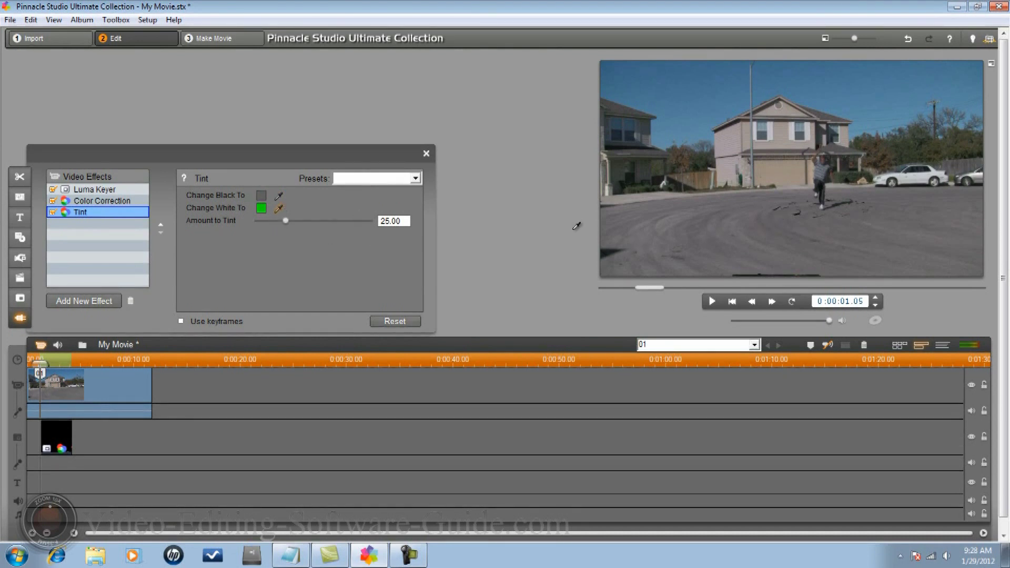
{"action": "left_click", "coordinate": [610, 262]}
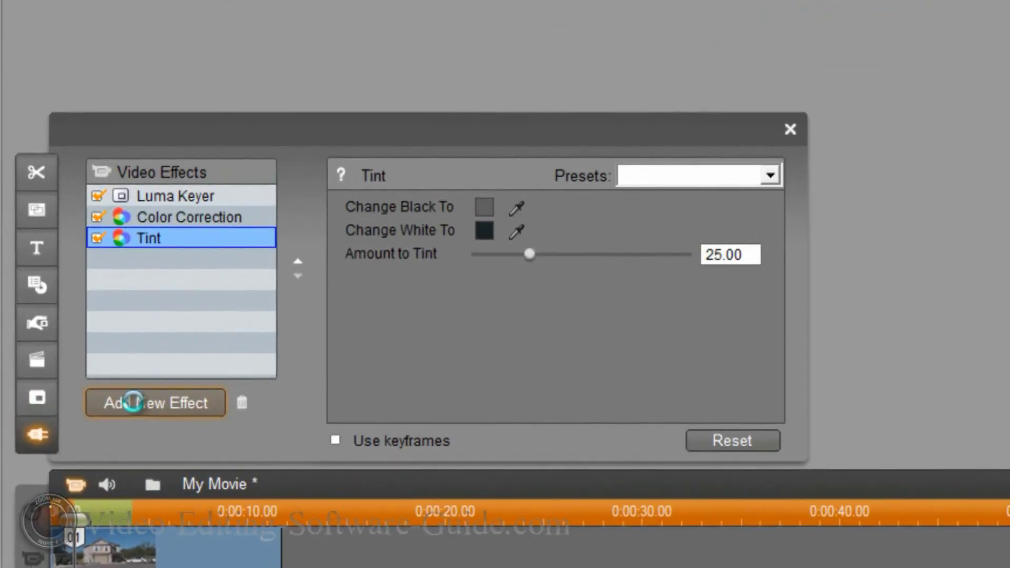
- Add the 2D Editor Advanced effect to the dirt charge clip and reset its parameters
{"action": "left_click", "coordinate": [71, 300]}
{"action": "left_click", "coordinate": [448, 237]}
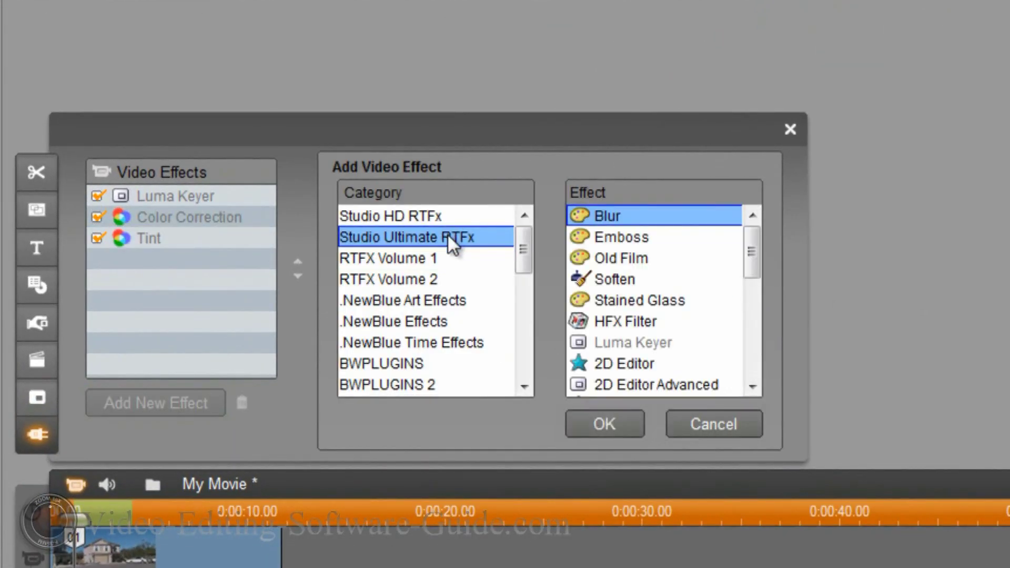
{"action": "left_click", "coordinate": [629, 389]}
{"action": "left_click", "coordinate": [601, 420]}
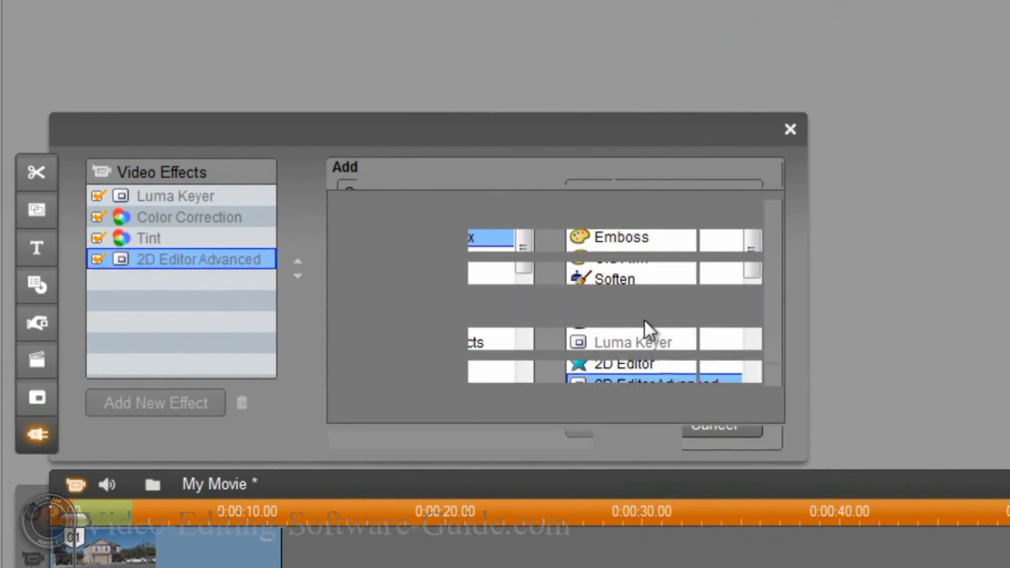
{"action": "left_click", "coordinate": [718, 445]}
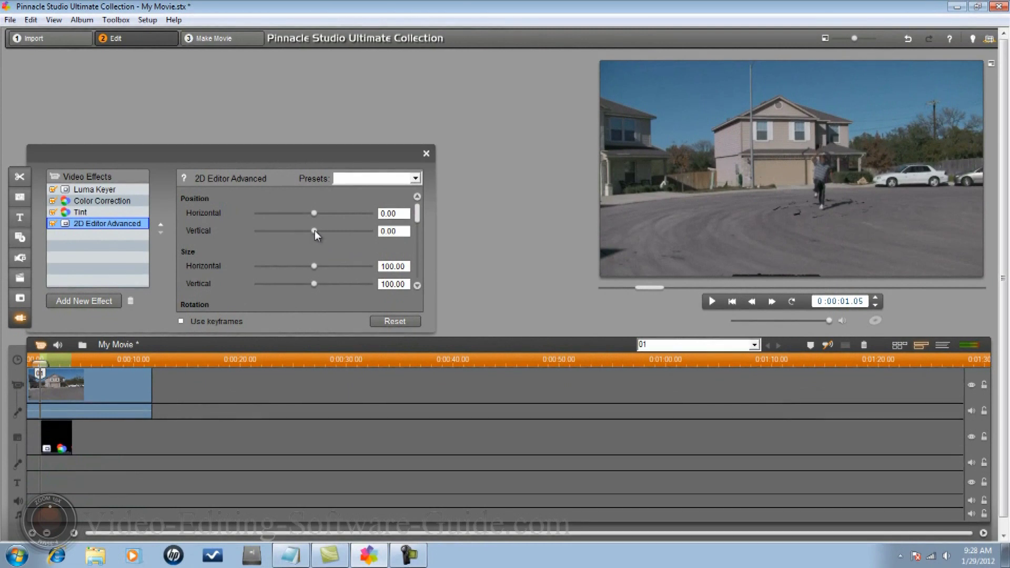
- Raise the dirt charge clip vertically towards the man's feet, close the effect settings, and open the movie export settings
{"action": "left_click_drag", "start_coordinate": [316, 230], "coordinate": [324, 233]}
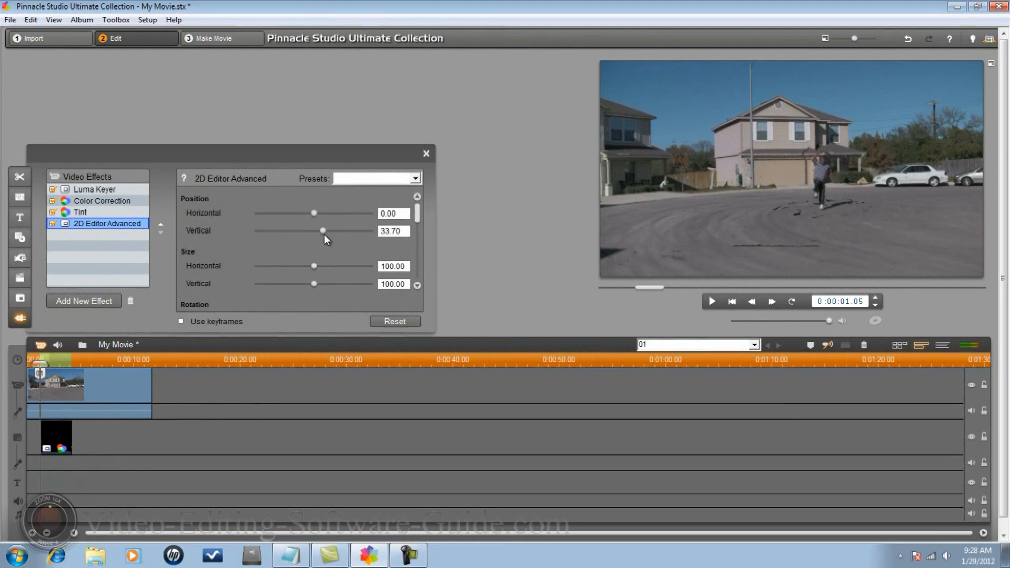
{"action": "left_click_drag", "start_coordinate": [324, 231], "coordinate": [327, 233]}
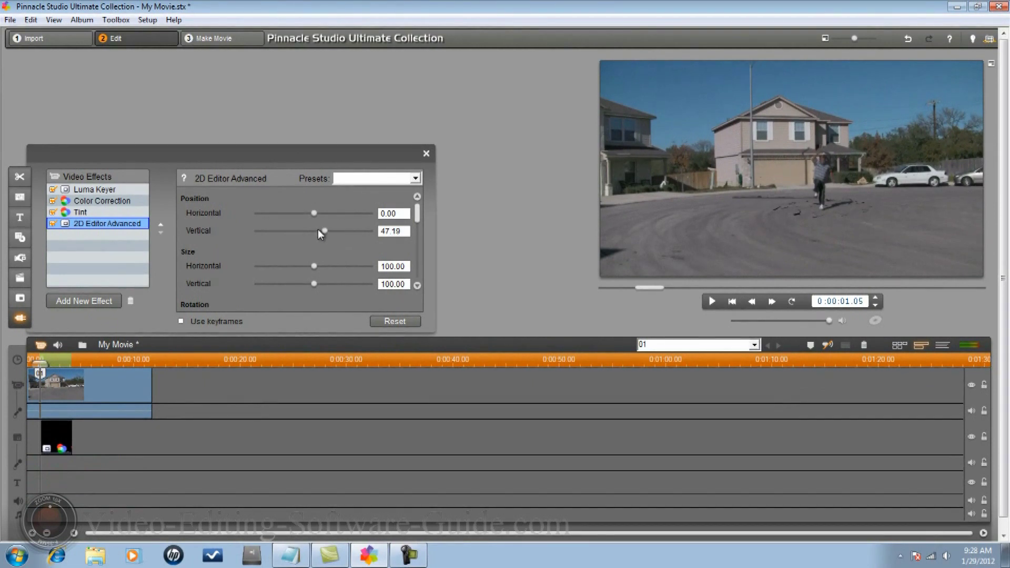
{"action": "left_click", "coordinate": [320, 232]}
{"action": "left_click", "coordinate": [425, 154]}
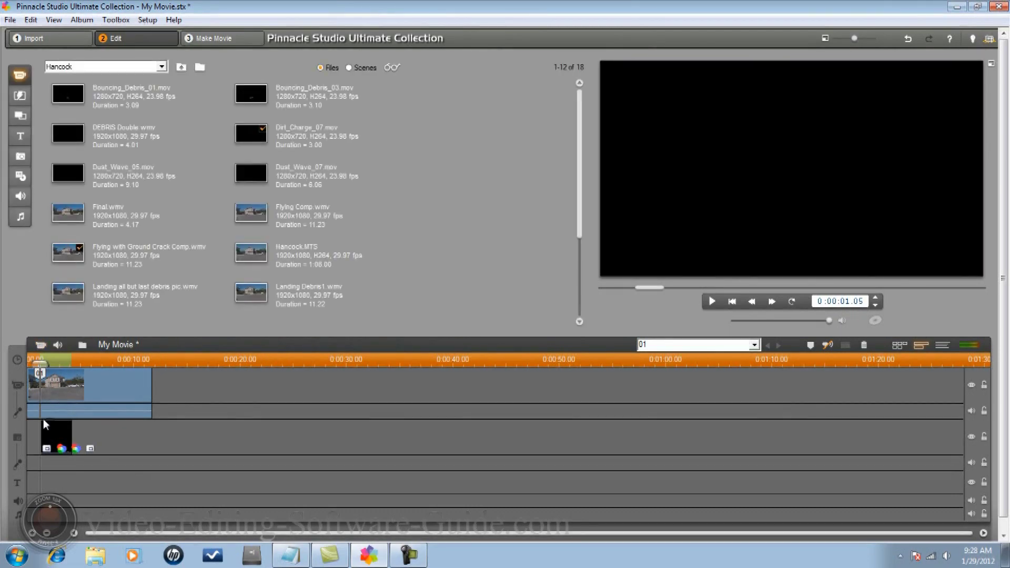
{"action": "left_click", "coordinate": [232, 40]}
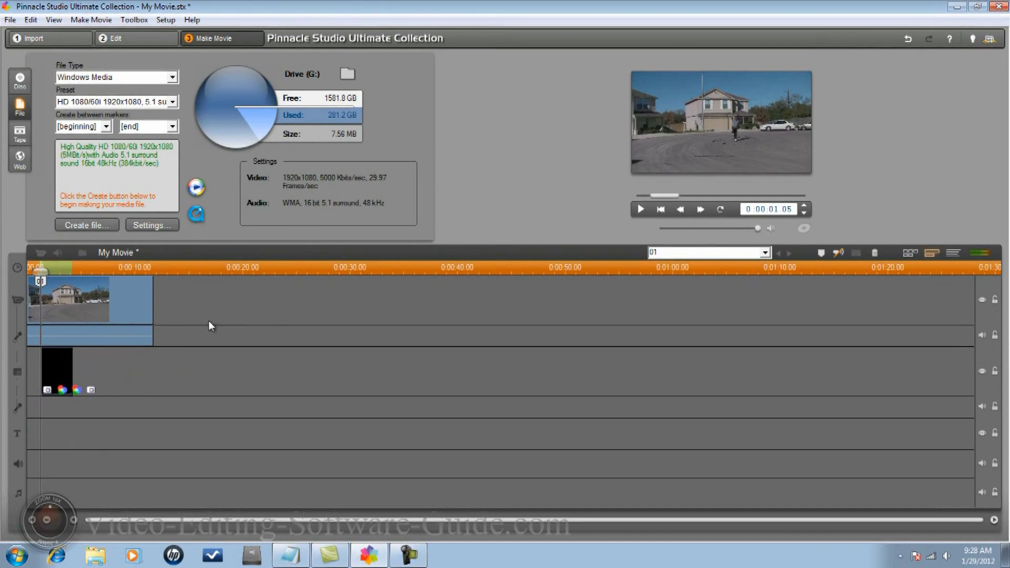
- Return to editing and delete the street footage and the dirt charge clip from the timeline
{"action": "left_click", "coordinate": [125, 40]}
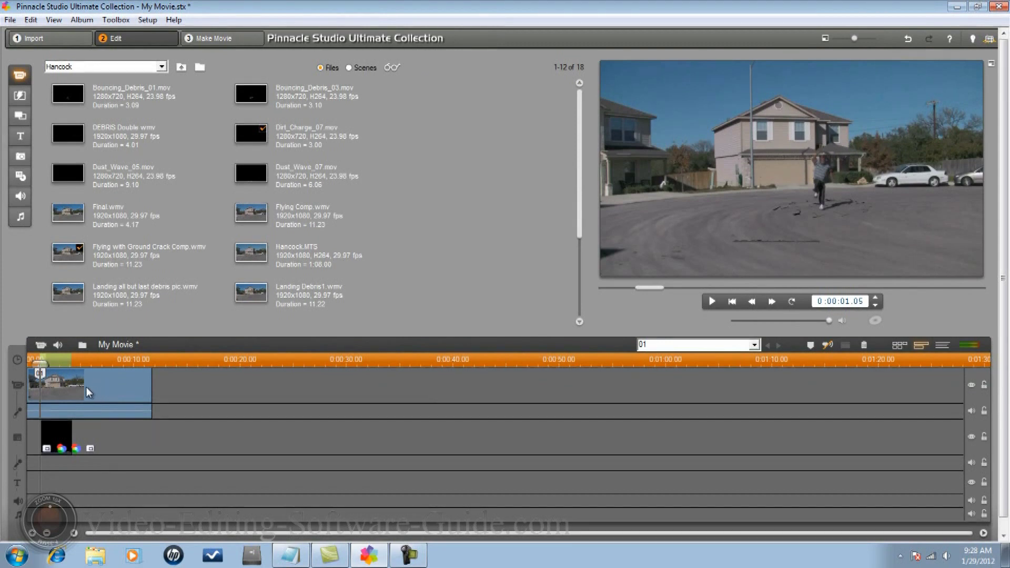
{"action": "left_click", "coordinate": [53, 442]}
{"action": "right_click", "coordinate": [91, 389]}
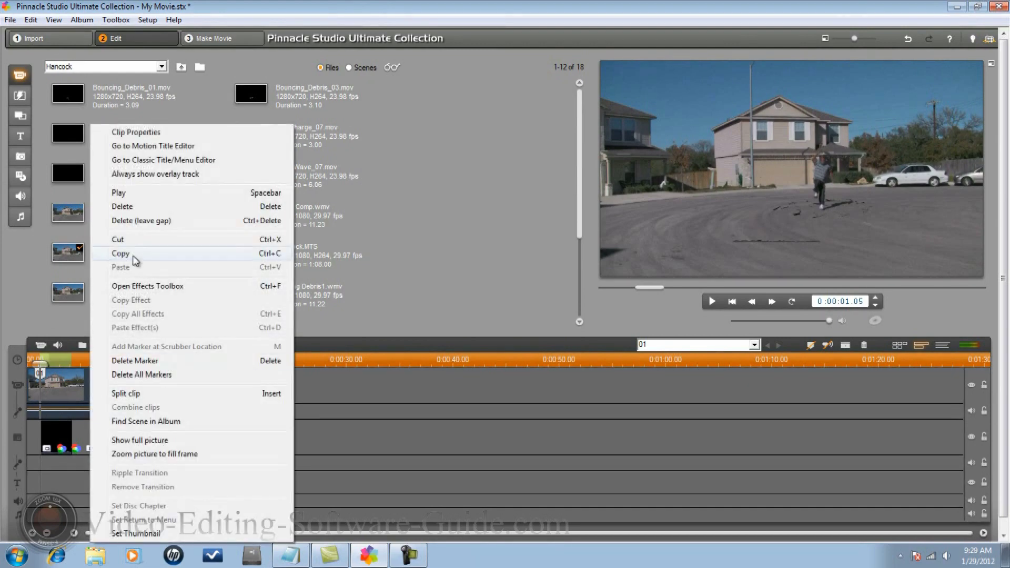
{"action": "left_click", "coordinate": [129, 208]}
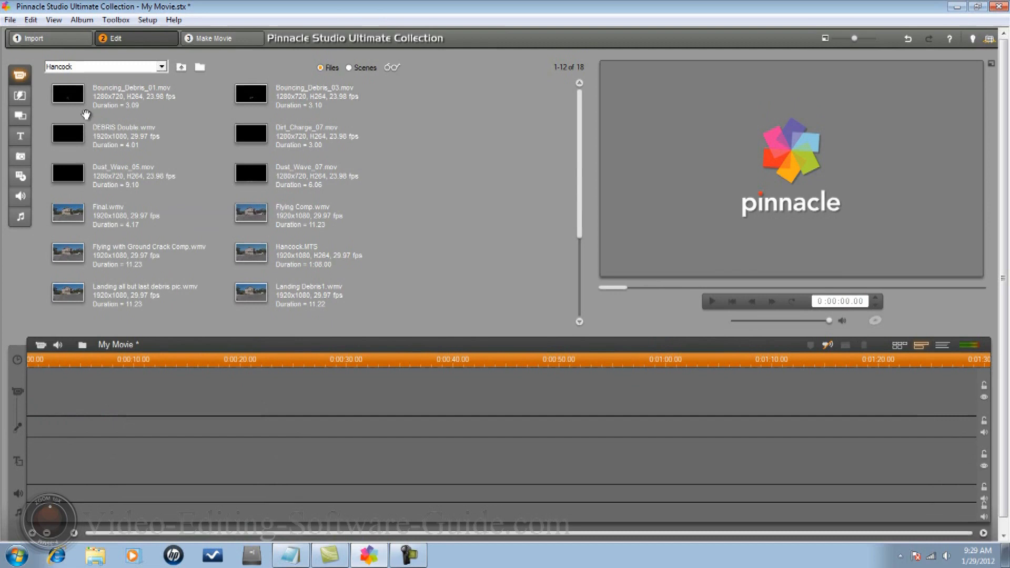
- Preview the Bouncing_Debris_03.mov and Bouncing_Debris_01.mov clips
{"action": "left_click", "coordinate": [253, 93]}
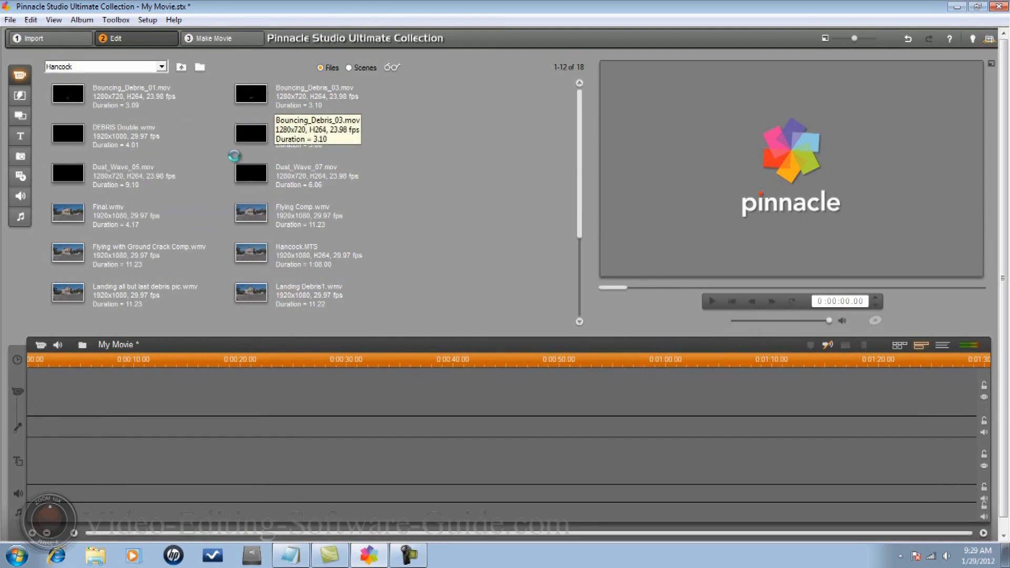
{"action": "left_click", "coordinate": [74, 98]}
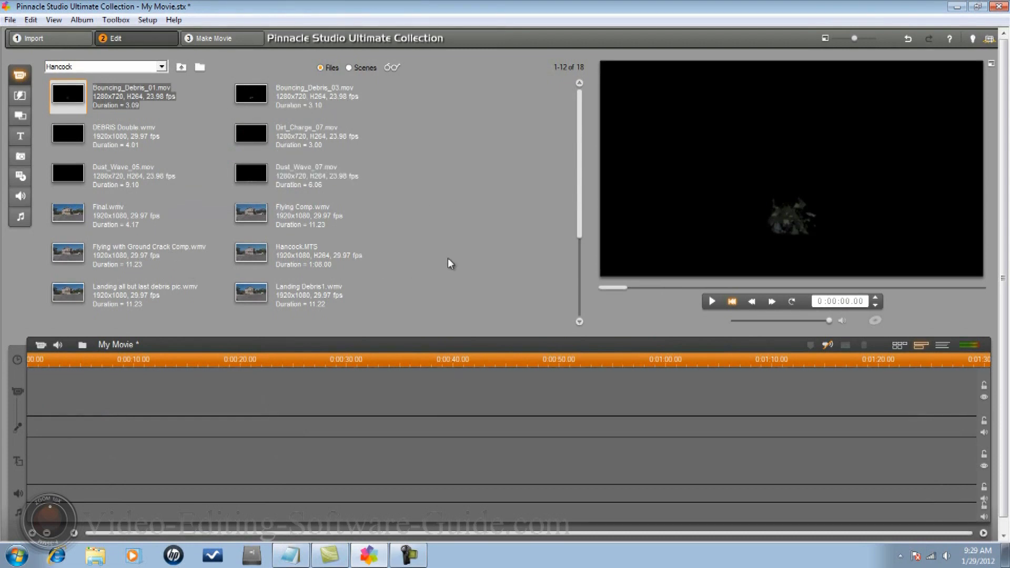
- Place Landing with debris and dirt.wmv at the start of the main video track and play back the landing
{"action": "left_click_drag", "start_coordinate": [582, 133], "coordinate": [586, 198]}
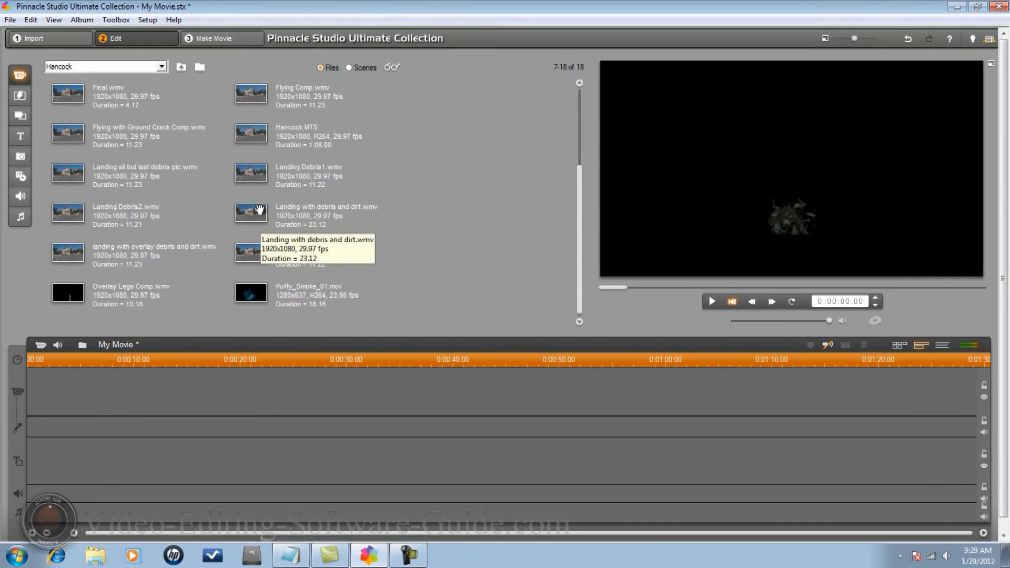
{"action": "left_click_drag", "start_coordinate": [260, 210], "coordinate": [201, 393]}
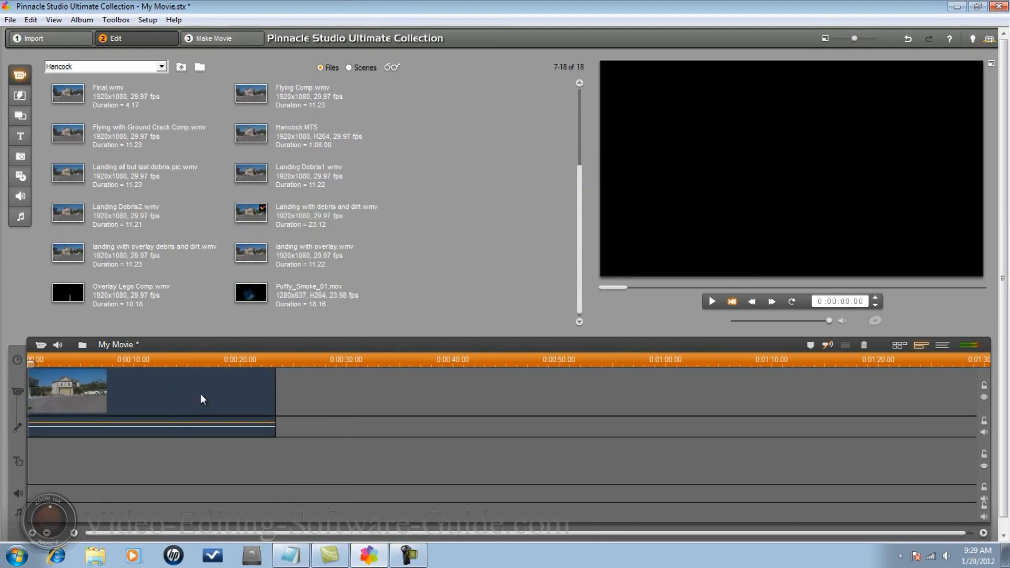
{"action": "left_click", "coordinate": [712, 302]}
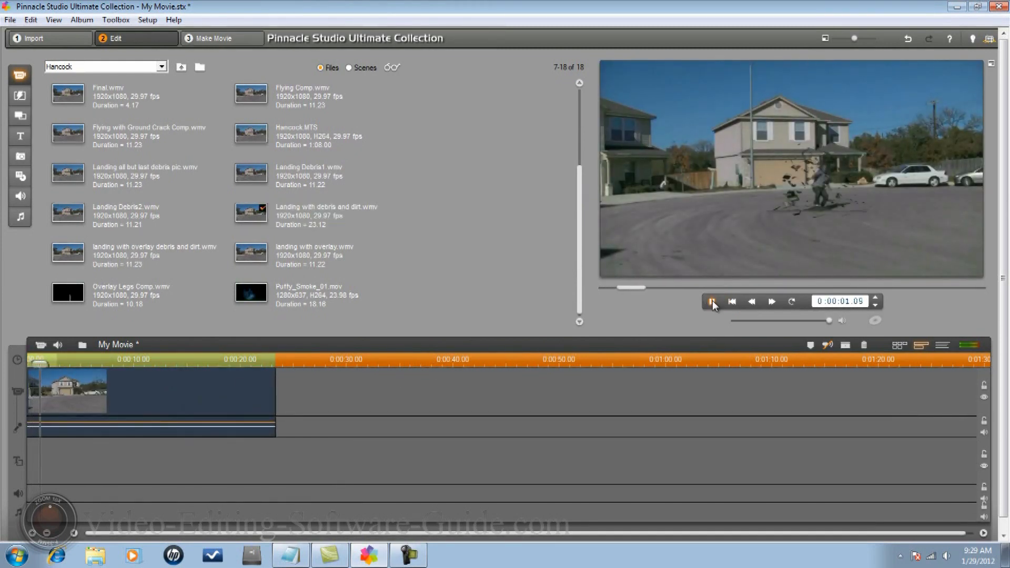
{"action": "left_click", "coordinate": [713, 301]}
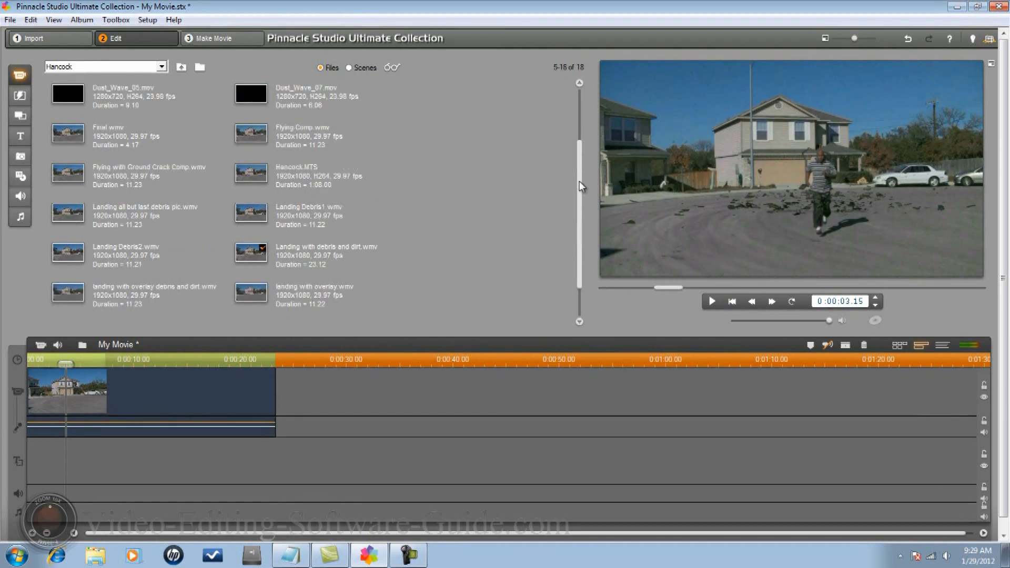
- Place Flying Comp.wmv on the overlay track at the start of the timeline
{"action": "left_click_drag", "start_coordinate": [578, 239], "coordinate": [584, 178]}
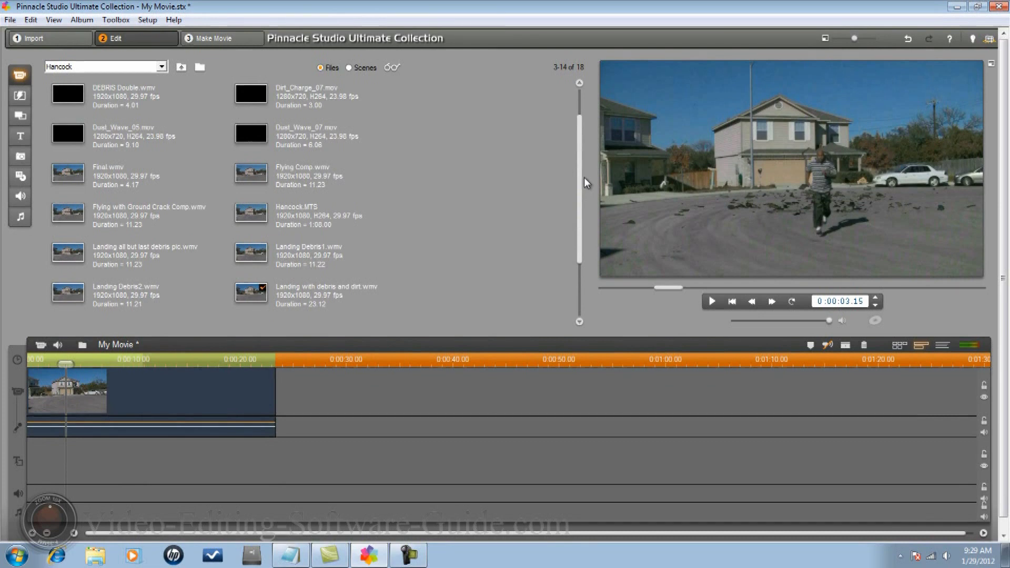
{"action": "left_click_drag", "start_coordinate": [255, 177], "coordinate": [40, 466]}
{"action": "left_click_drag", "start_coordinate": [251, 185], "coordinate": [33, 466]}
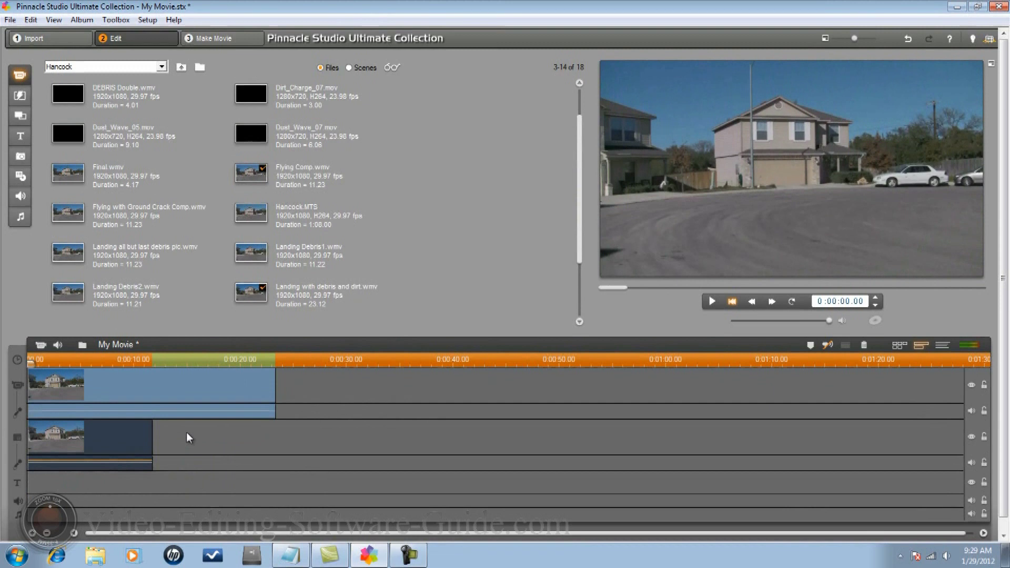
- Add the 2D Editor Advanced effect from Studio Ultimate RTFx to the Flying Comp overlay and reset its parameters
{"action": "right_click", "coordinate": [102, 443]}
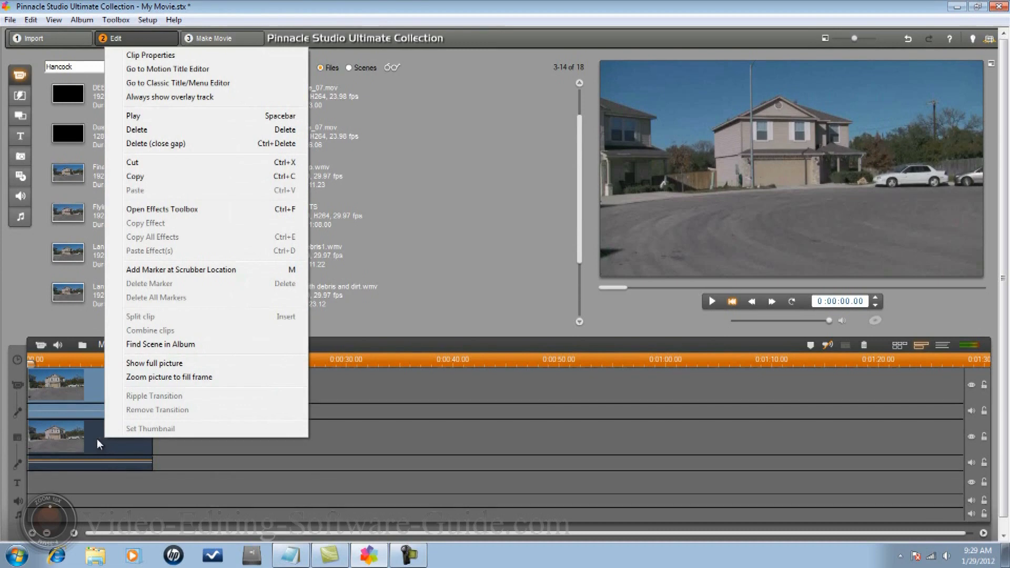
{"action": "left_click", "coordinate": [168, 209]}
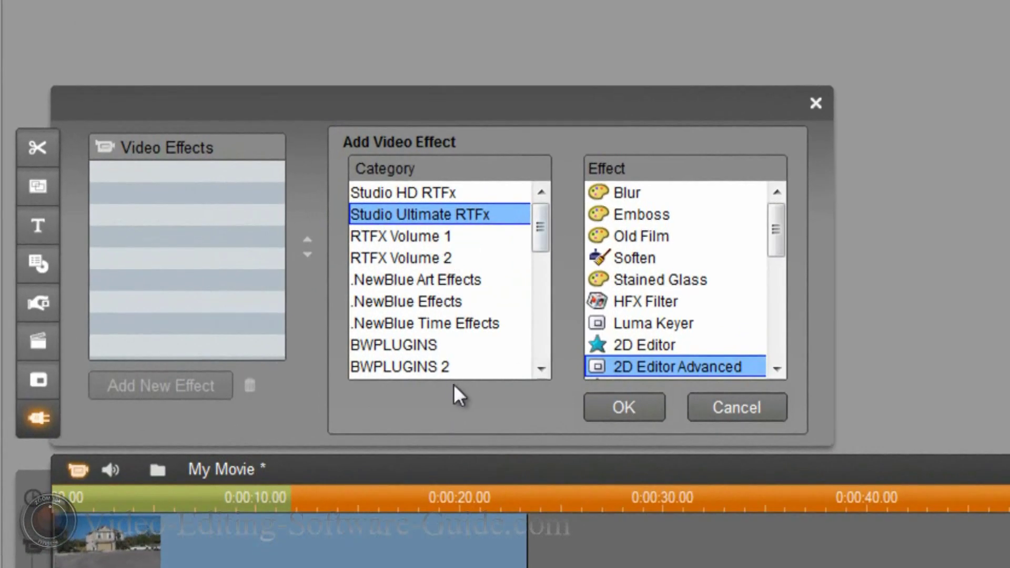
{"action": "left_click", "coordinate": [626, 404]}
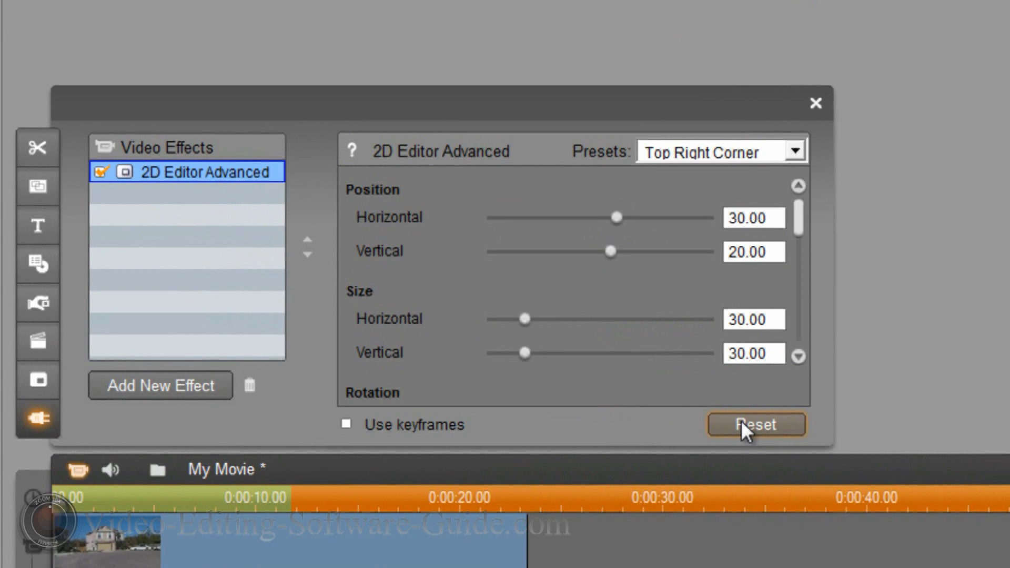
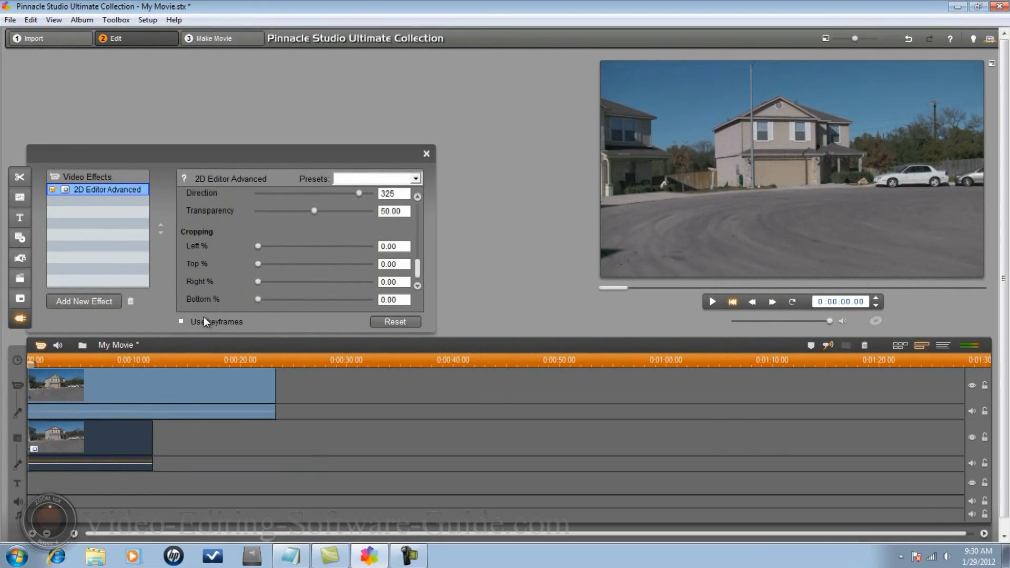
- Crop the Flying Comp overlay around the man's legs, 62.35% off its top, 54.49% off its left and 39.32% off its right
{"action": "left_click_drag", "start_coordinate": [398, 265], "coordinate": [330, 266]}
{"action": "type", "text": "62.35"}
{"action": "key", "text": "Return"}
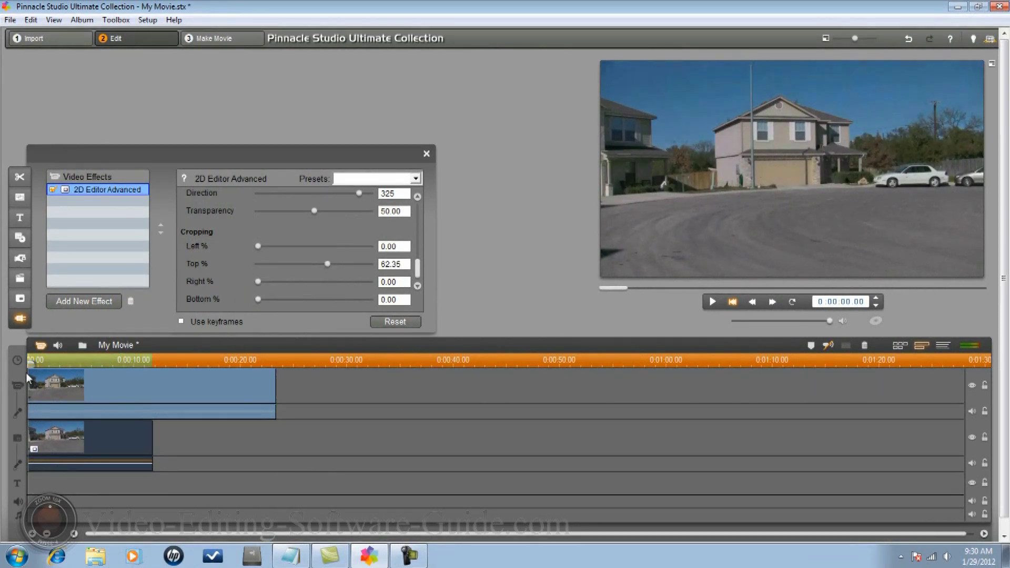
{"action": "left_click_drag", "start_coordinate": [30, 363], "coordinate": [48, 370]}
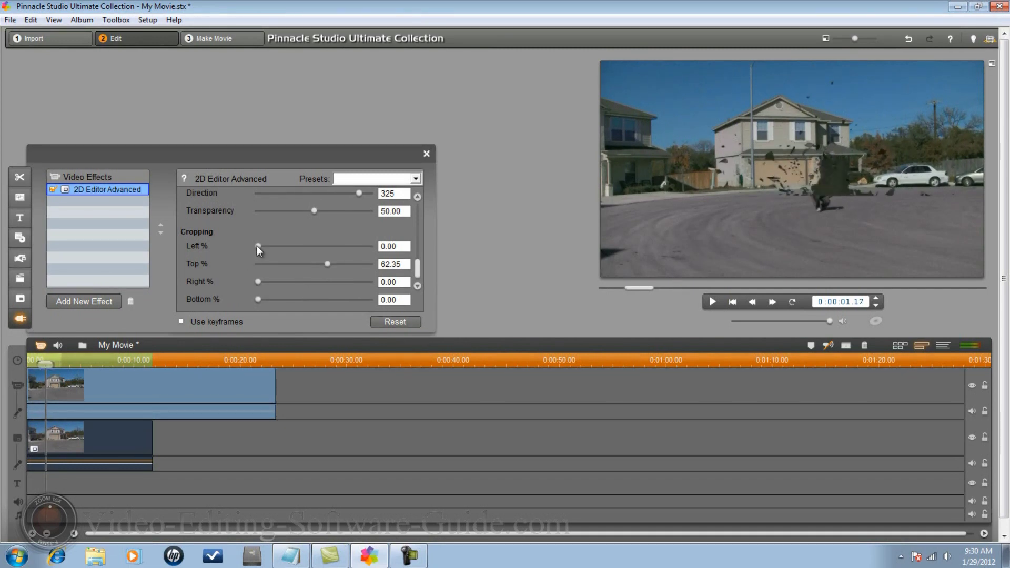
{"action": "left_click_drag", "start_coordinate": [257, 246], "coordinate": [292, 247]}
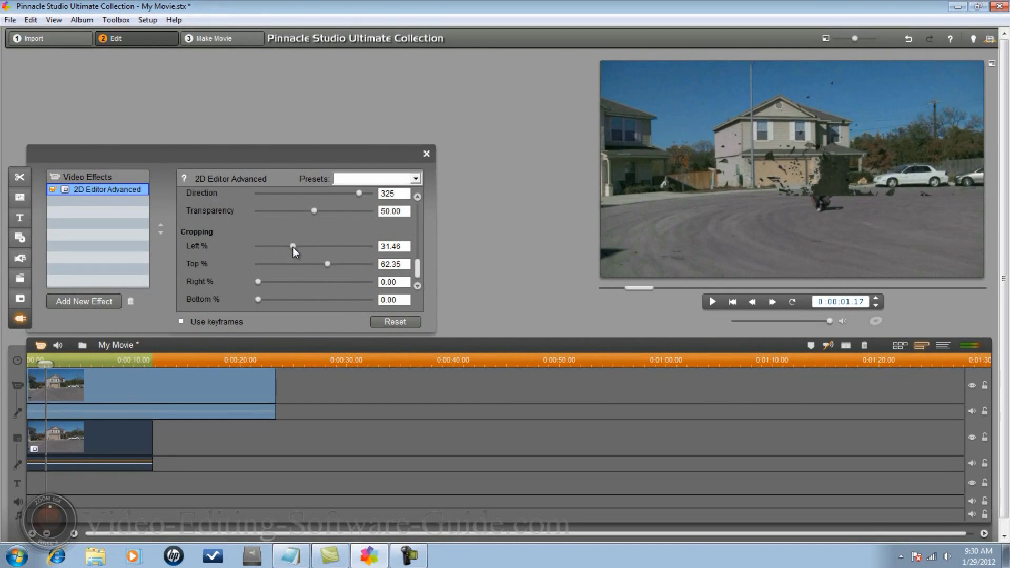
{"action": "left_click_drag", "start_coordinate": [293, 247], "coordinate": [298, 249]}
{"action": "left_click_drag", "start_coordinate": [258, 283], "coordinate": [299, 287]}
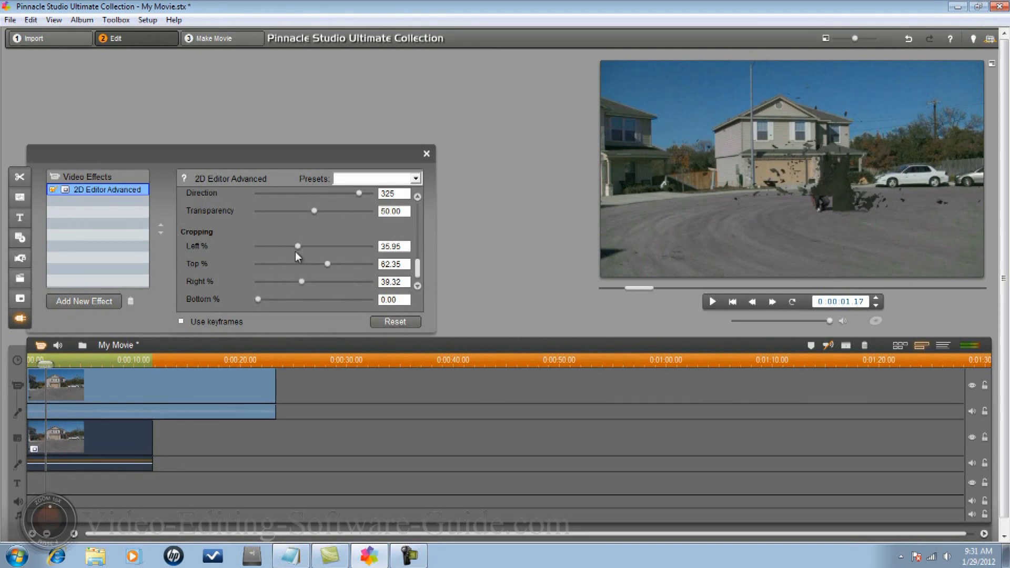
{"action": "left_click_drag", "start_coordinate": [298, 245], "coordinate": [317, 252]}
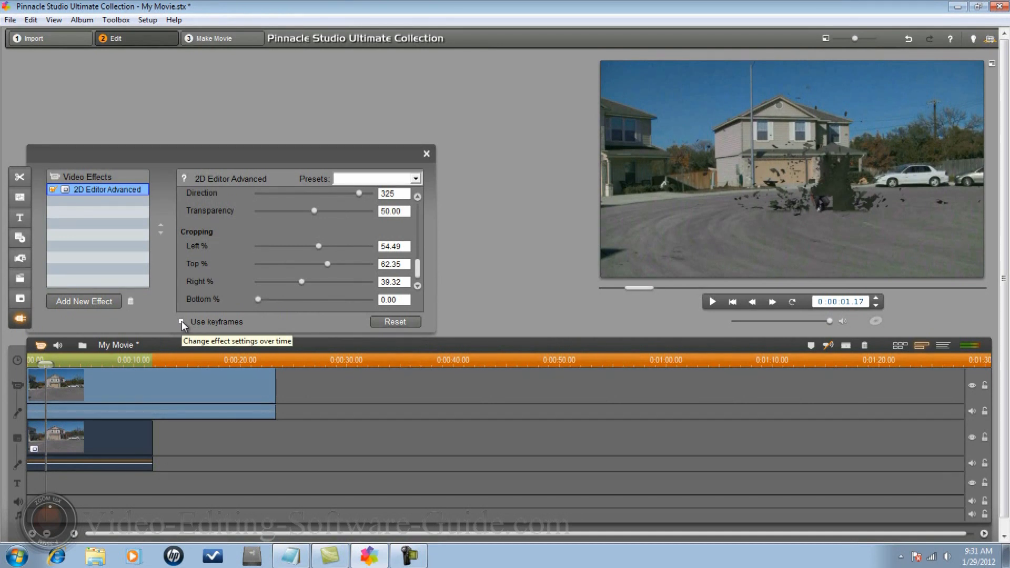
- Enable keyframes for the overlay's 2D Editor Advanced effect and advance the playhead to 0:00:01.19
{"action": "left_click", "coordinate": [182, 321]}
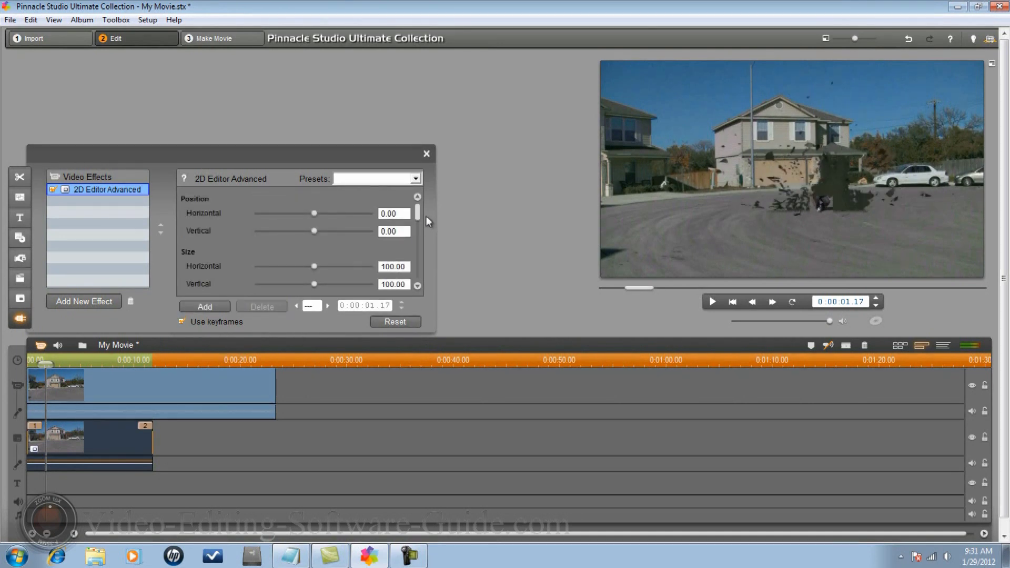
{"action": "left_click_drag", "start_coordinate": [415, 212], "coordinate": [428, 268]}
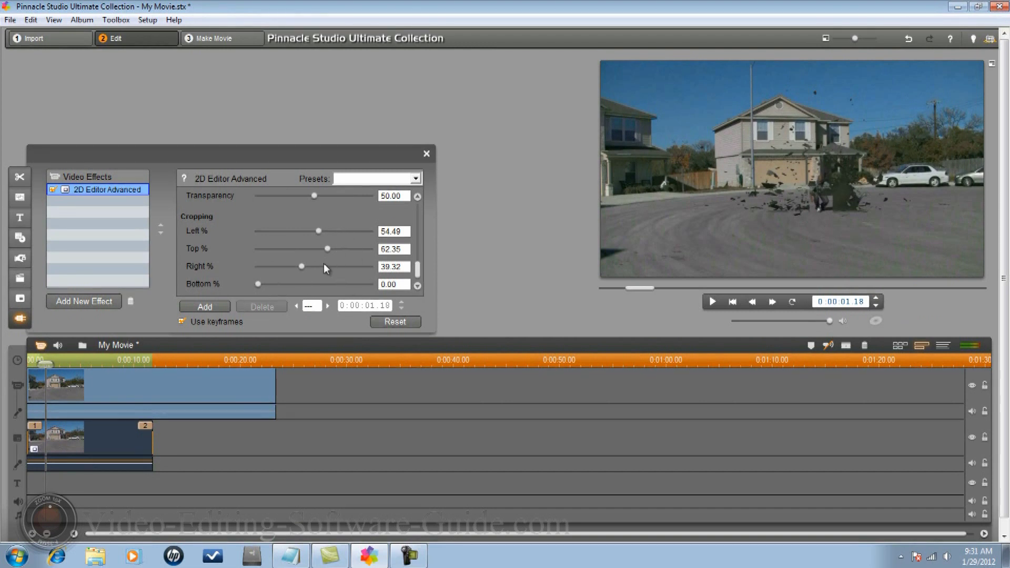
{"action": "left_click", "coordinate": [876, 299]}
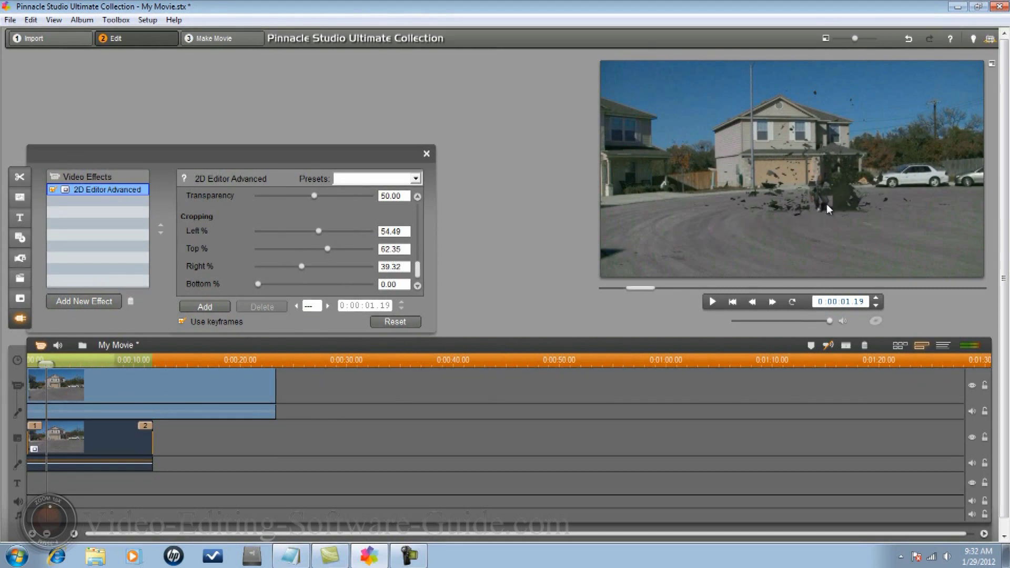
{"action": "left_click", "coordinate": [427, 154]}
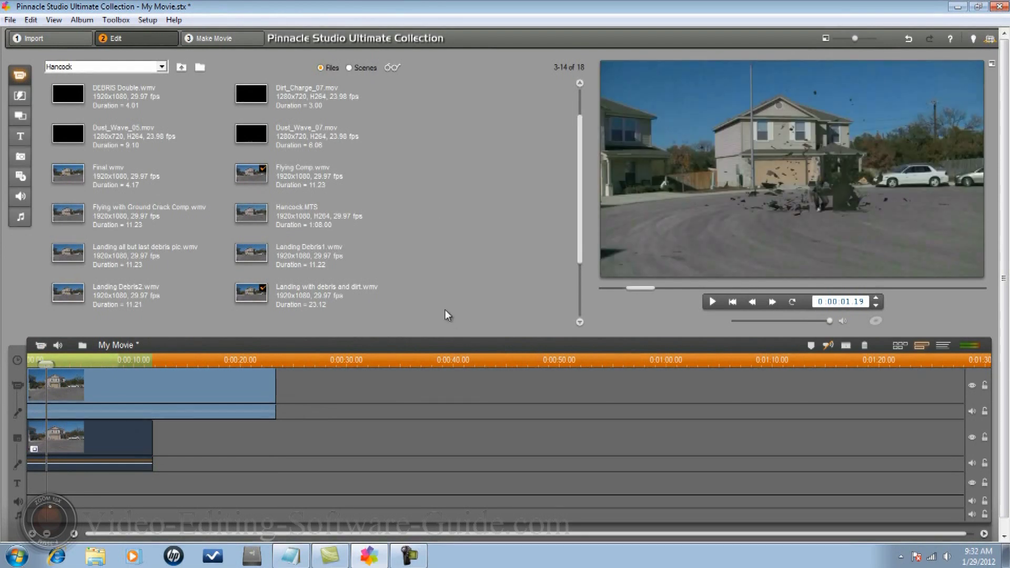
{"action": "right_click", "coordinate": [105, 437]}
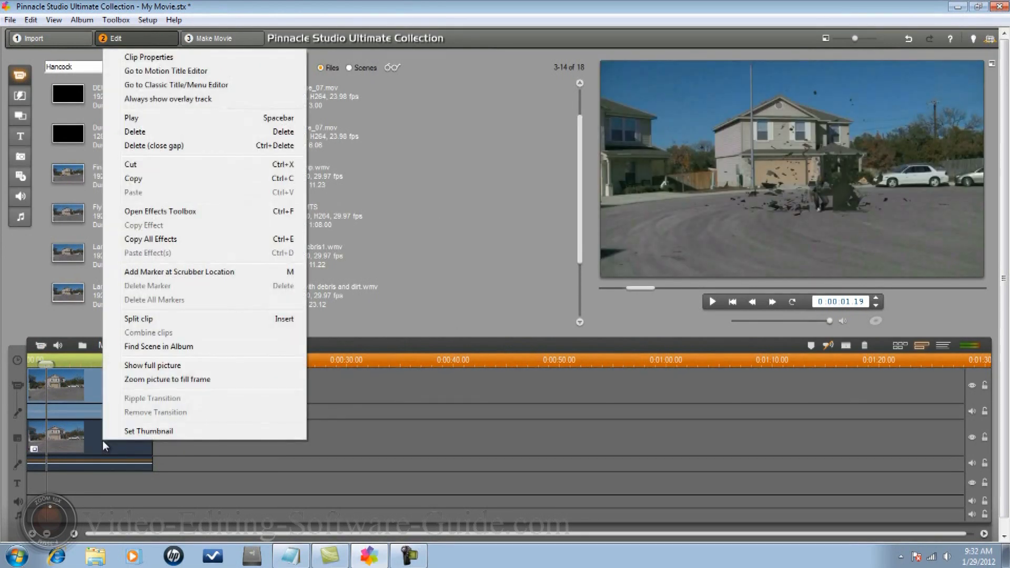
{"action": "left_click", "coordinate": [158, 211]}
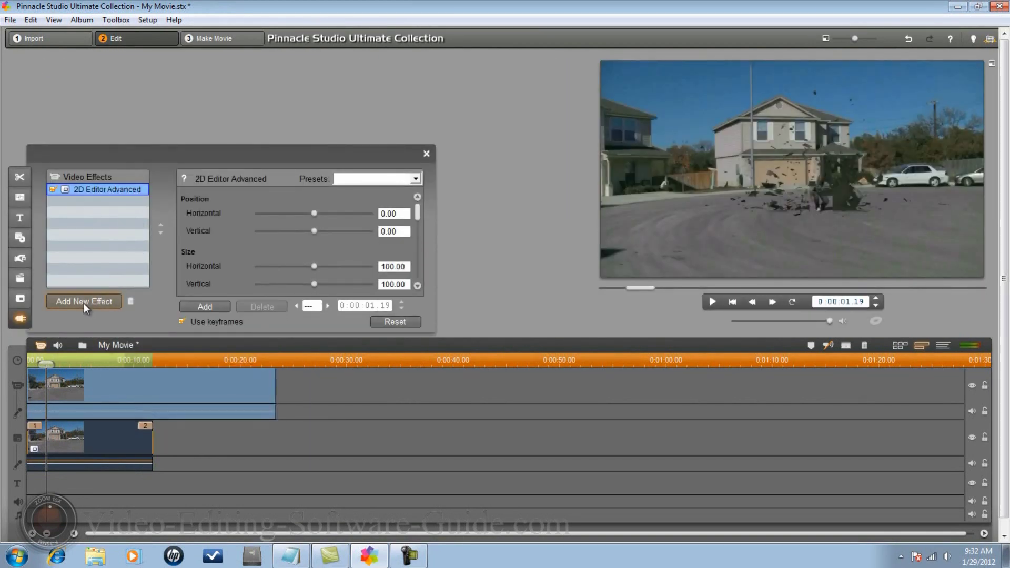
{"action": "left_click", "coordinate": [83, 303]}
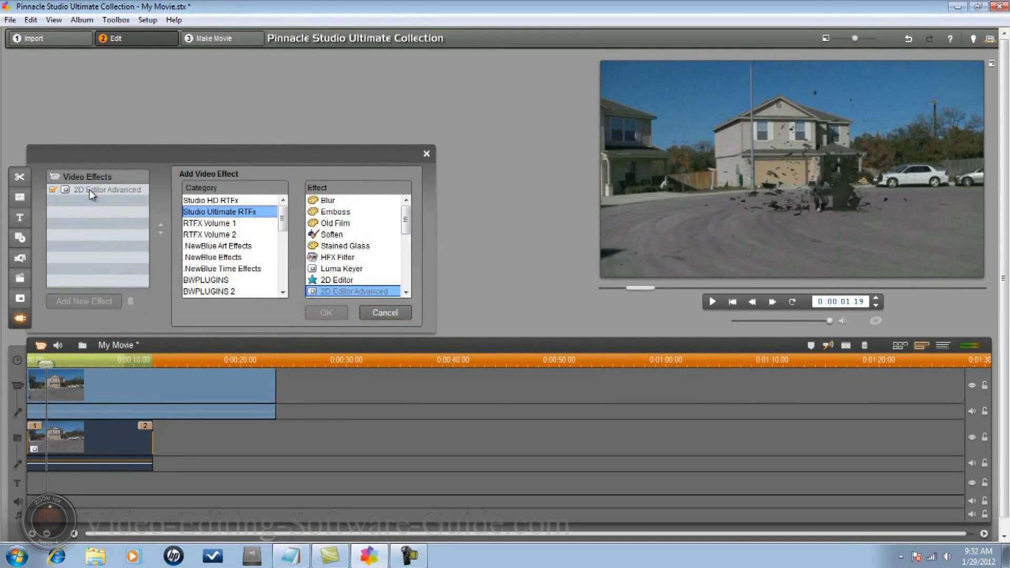
{"action": "left_click", "coordinate": [388, 312]}
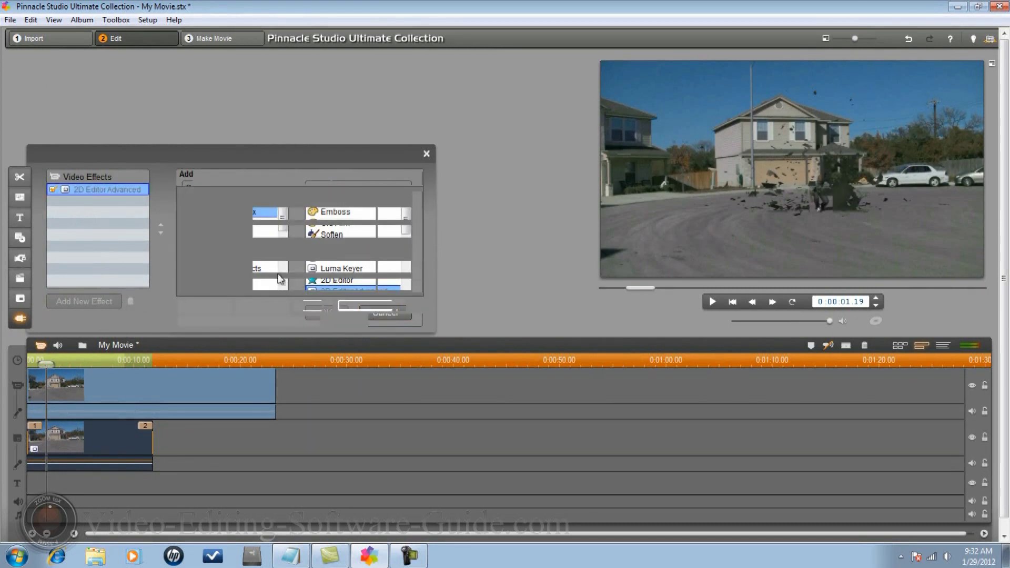
- Add a keyframe at 0:00:01.13, where the debris bursts up, and set the overlay's shadow transparency to 91.57
{"action": "left_click_drag", "start_coordinate": [422, 213], "coordinate": [422, 272]}
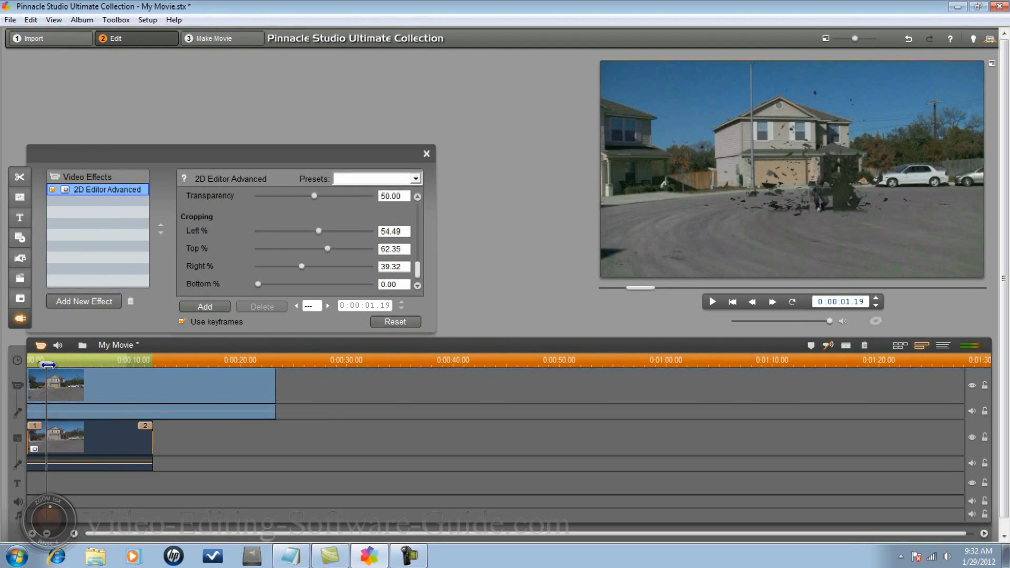
{"action": "left_click_drag", "start_coordinate": [46, 363], "coordinate": [22, 369]}
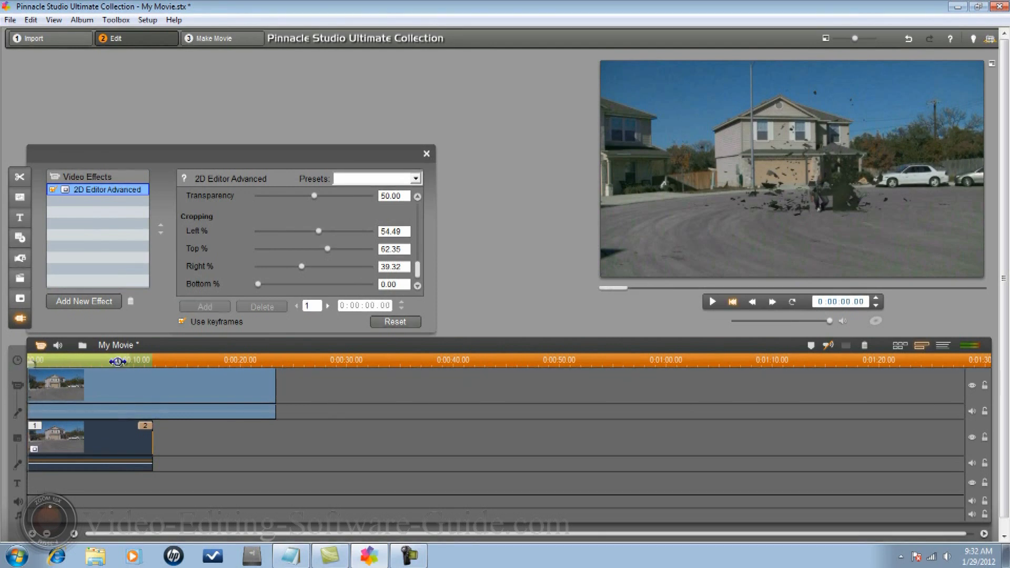
{"action": "left_click_drag", "start_coordinate": [416, 270], "coordinate": [418, 264]}
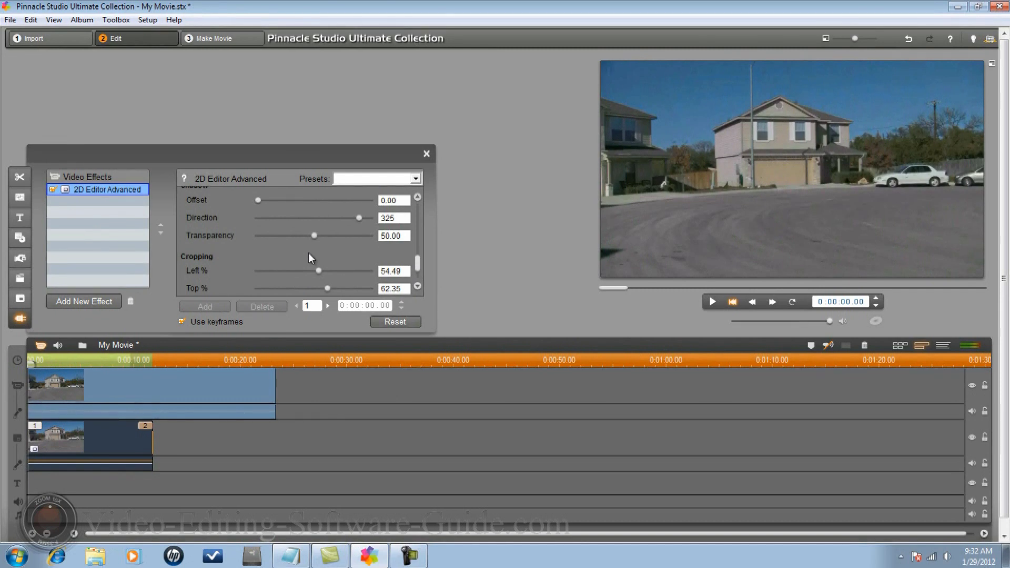
{"action": "left_click_drag", "start_coordinate": [29, 367], "coordinate": [54, 374]}
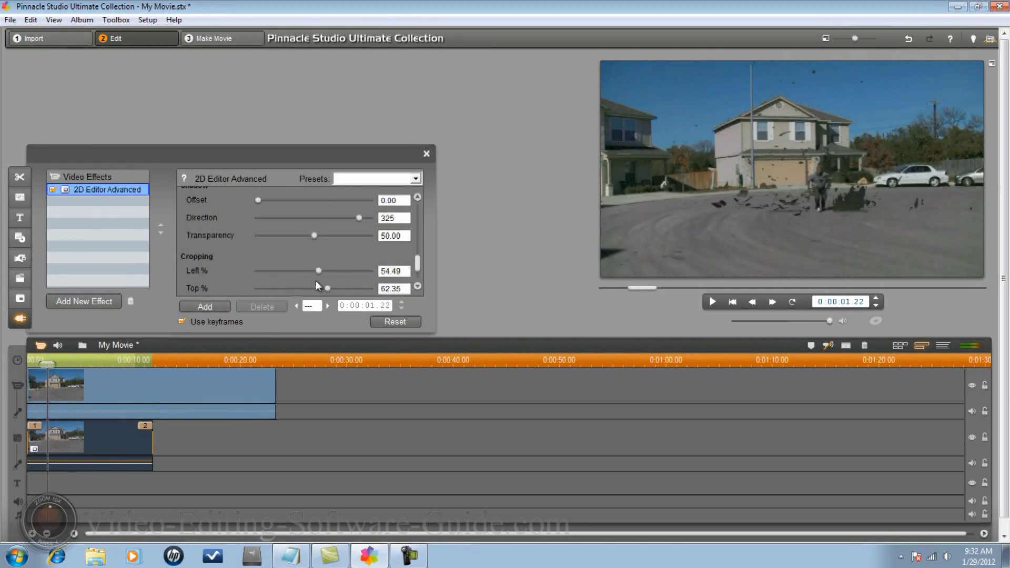
{"action": "left_click_drag", "start_coordinate": [48, 363], "coordinate": [48, 363]}
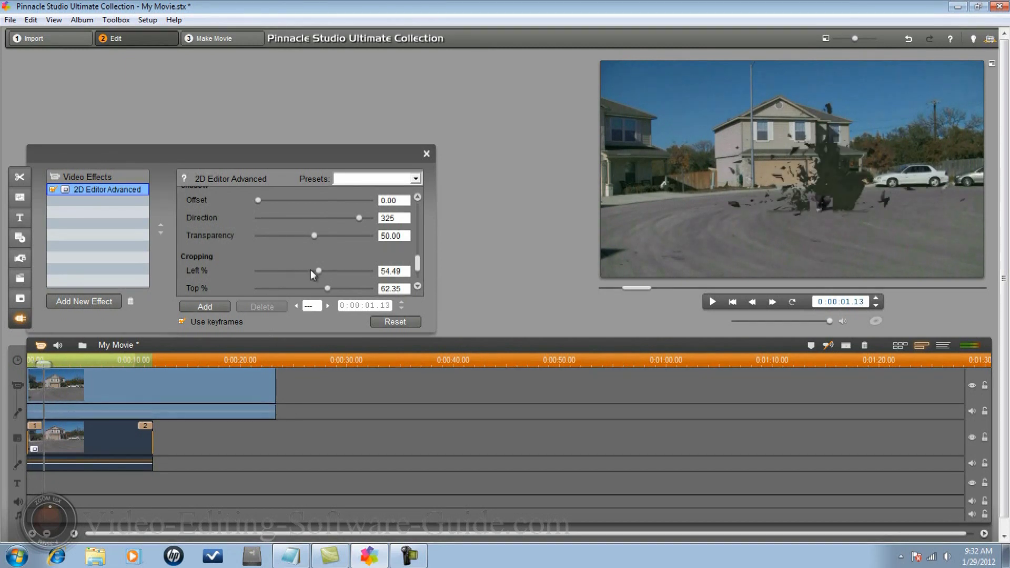
{"action": "left_click_drag", "start_coordinate": [314, 234], "coordinate": [365, 238]}
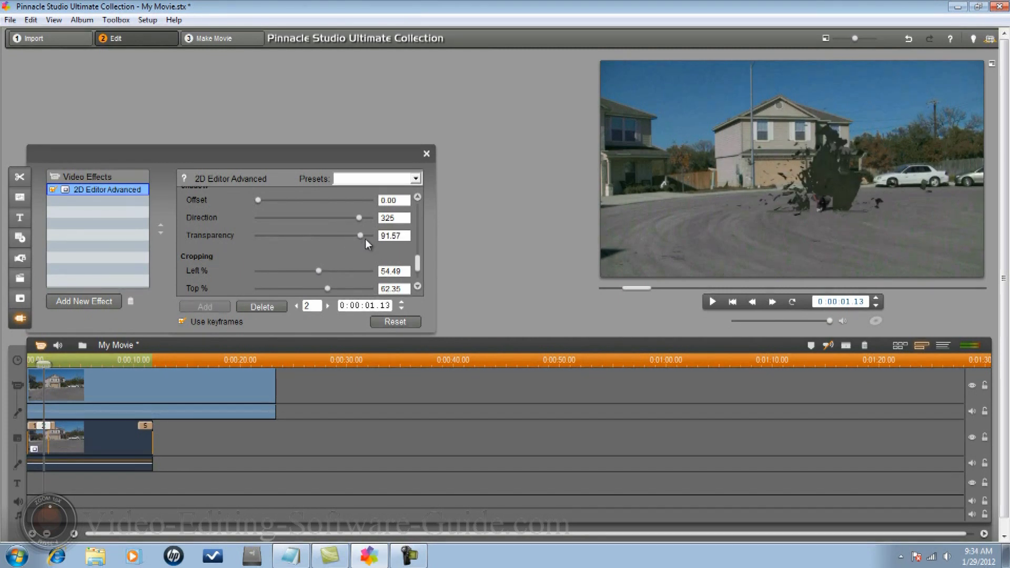
{"action": "mouse_move", "coordinate": [418, 266]}
{"action": "left_mouse_down"}
{"action": "mouse_move", "coordinate": [418, 256]}
{"action": "mouse_move", "coordinate": [418, 266]}
{"action": "left_mouse_up"}
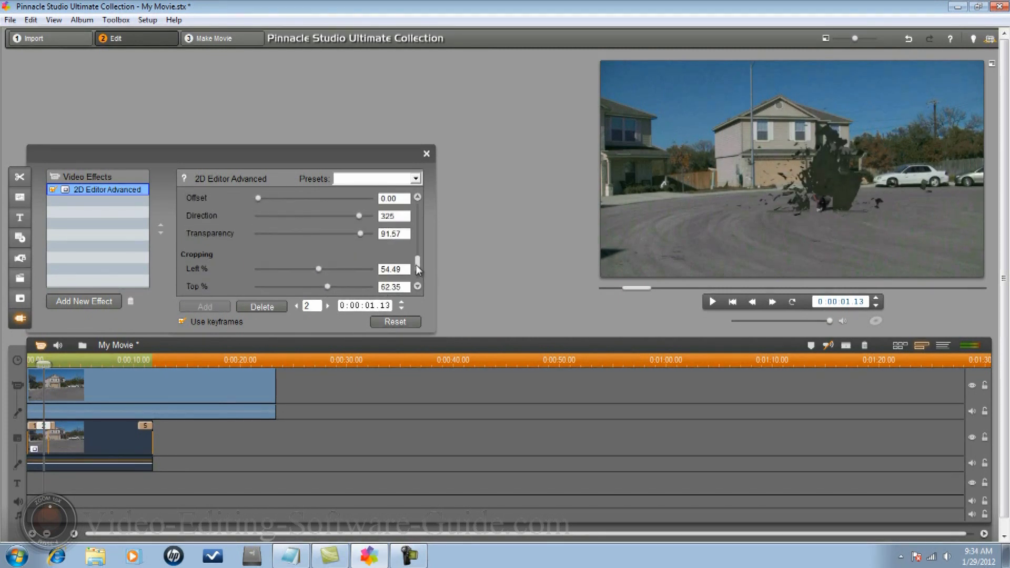
- At the 0:00:01.13 keyframe, lower the overlay's shadow transparency and set its overall transparency to 99.43
{"action": "left_click_drag", "start_coordinate": [361, 236], "coordinate": [319, 235]}
{"action": "left_click_drag", "start_coordinate": [418, 264], "coordinate": [428, 228]}
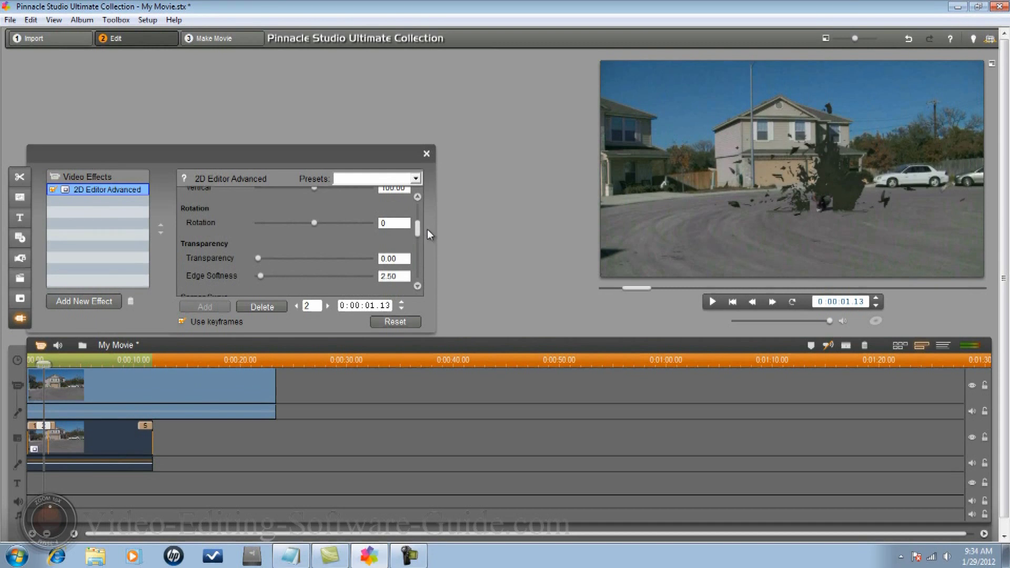
{"action": "mouse_move", "coordinate": [416, 226]}
{"action": "left_mouse_down"}
{"action": "mouse_move", "coordinate": [425, 200]}
{"action": "mouse_move", "coordinate": [421, 238]}
{"action": "left_mouse_up"}
{"action": "left_click_drag", "start_coordinate": [259, 198], "coordinate": [368, 207]}
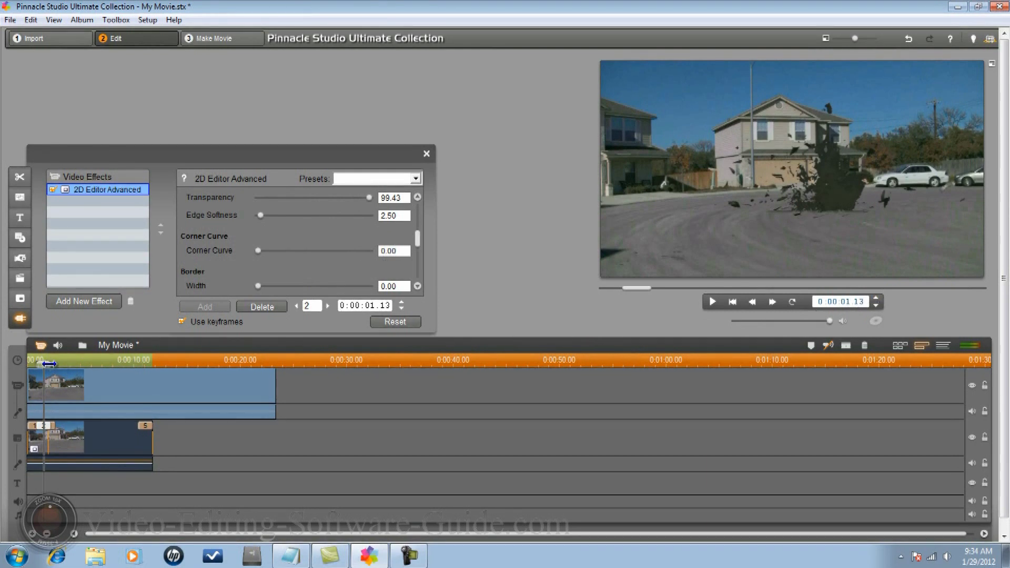
- Keyframe the overlay's transparency at 50.00 at 0:00:02.05, where the flying debris thins out
{"action": "left_click_drag", "start_coordinate": [49, 364], "coordinate": [60, 368]}
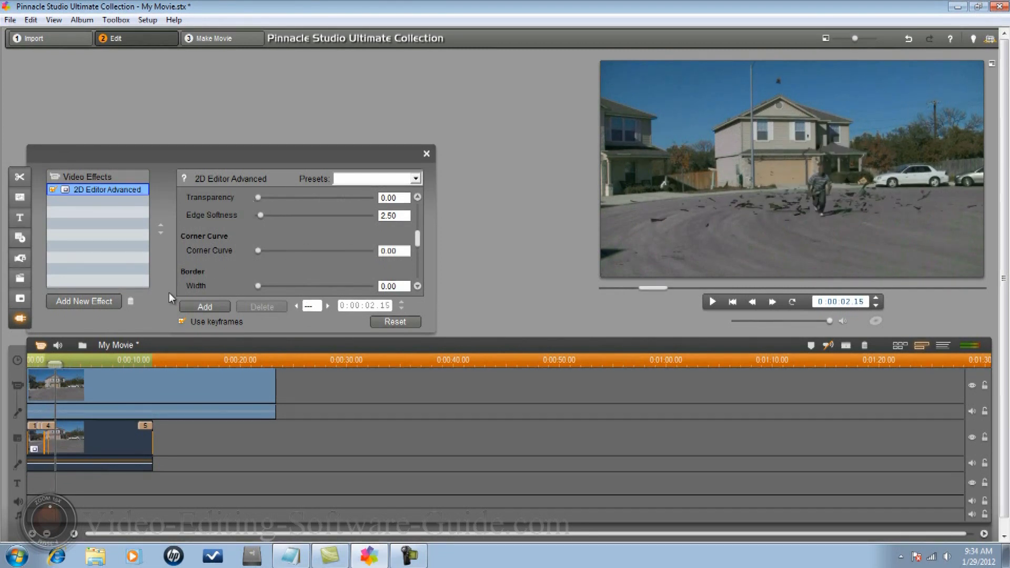
{"action": "left_click_drag", "start_coordinate": [55, 362], "coordinate": [47, 362]}
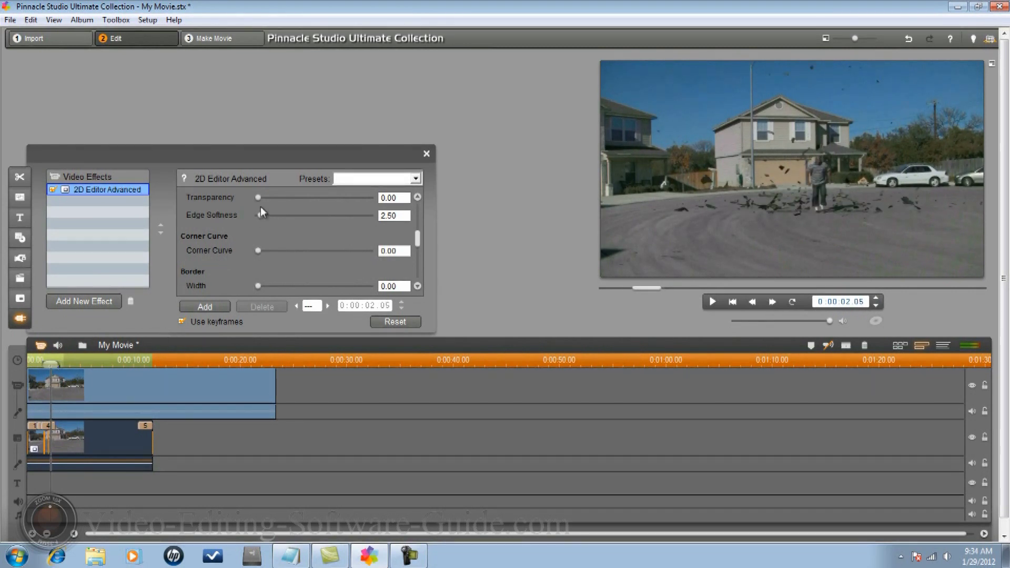
{"action": "left_click_drag", "start_coordinate": [257, 197], "coordinate": [314, 217]}
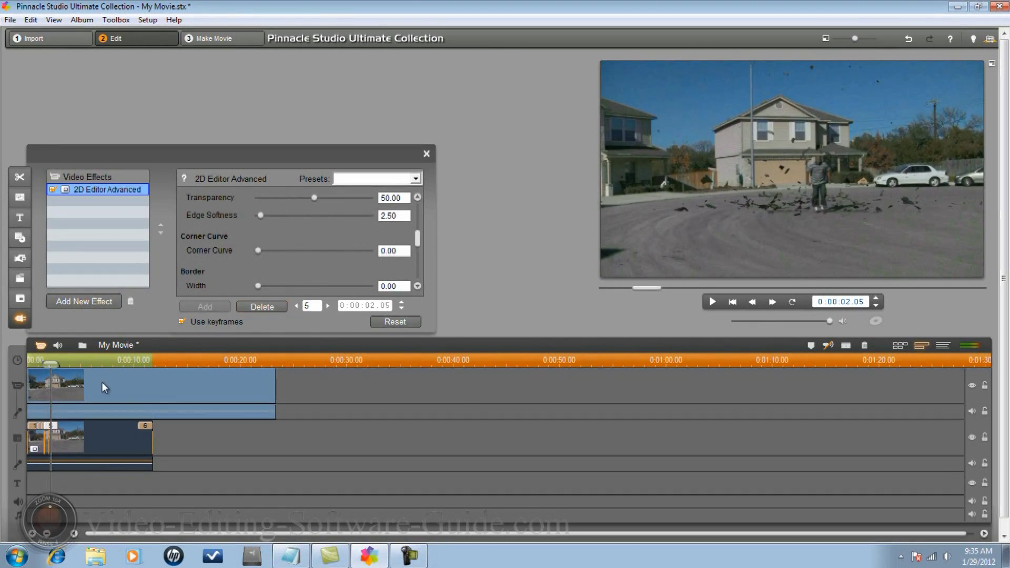
- Keyframe the overlay's transparency at 0.00 at 0:00:02.19 and close the effect settings
{"action": "left_click_drag", "start_coordinate": [51, 364], "coordinate": [60, 366]}
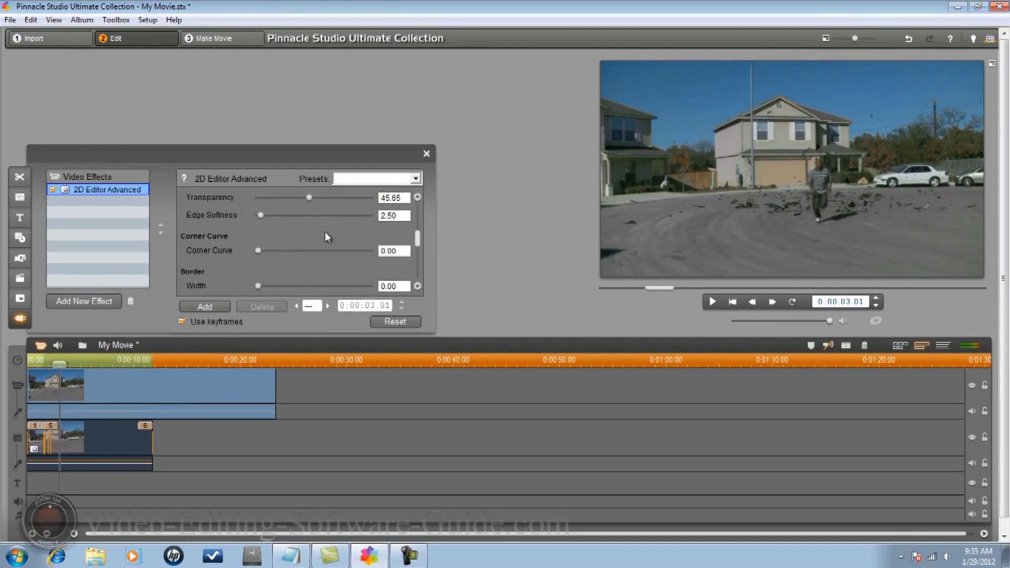
{"action": "left_click_drag", "start_coordinate": [61, 366], "coordinate": [58, 365]}
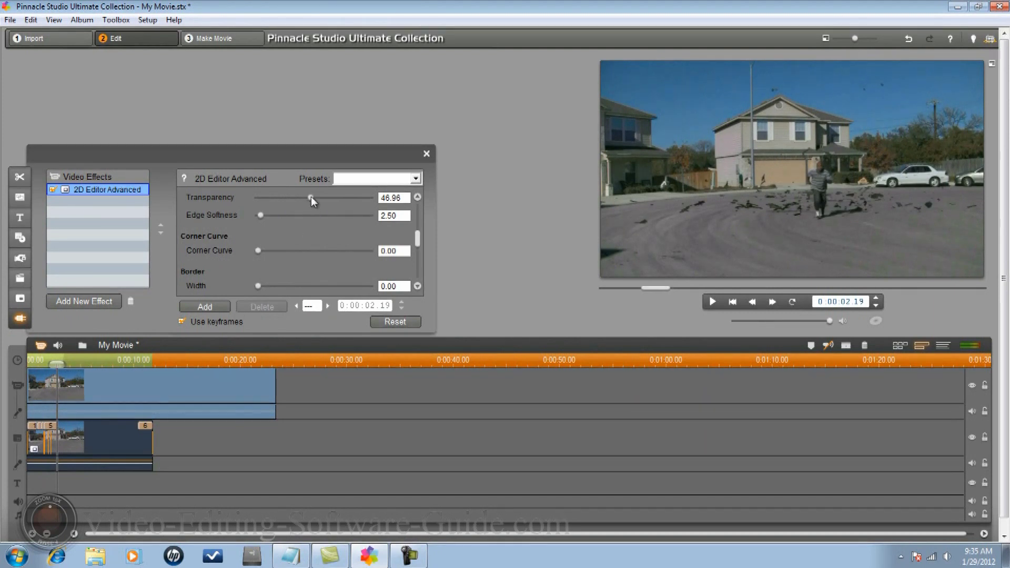
{"action": "left_click_drag", "start_coordinate": [308, 197], "coordinate": [229, 203]}
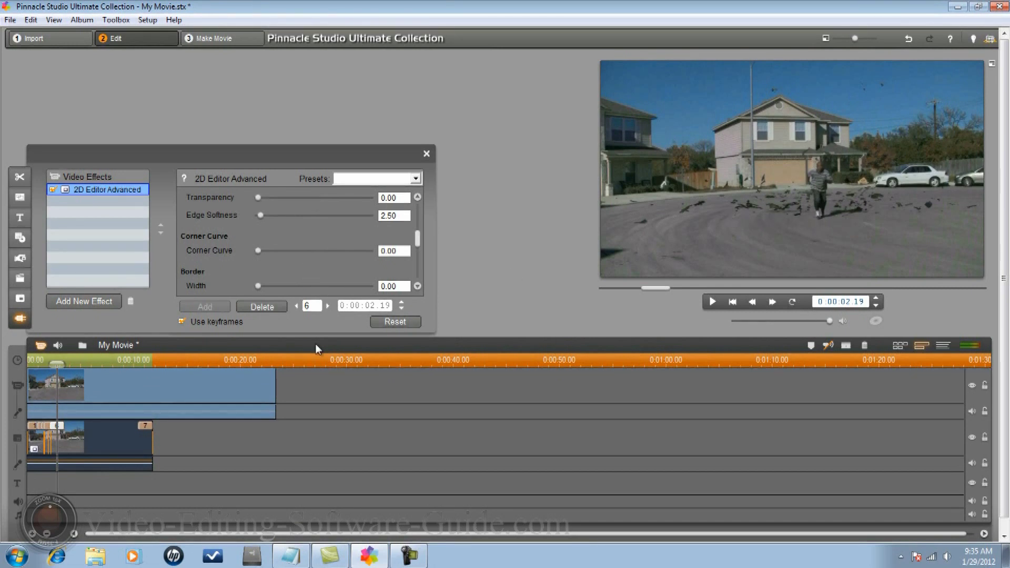
{"action": "left_click", "coordinate": [427, 154]}
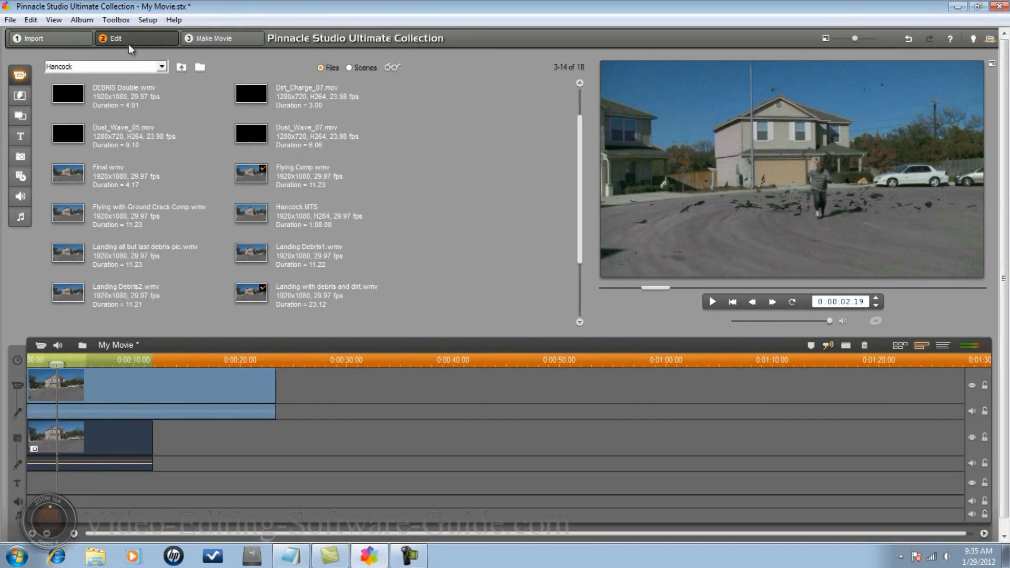
- Delete both the main video clip and the overlay clip from the timeline
{"action": "left_click", "coordinate": [116, 394]}
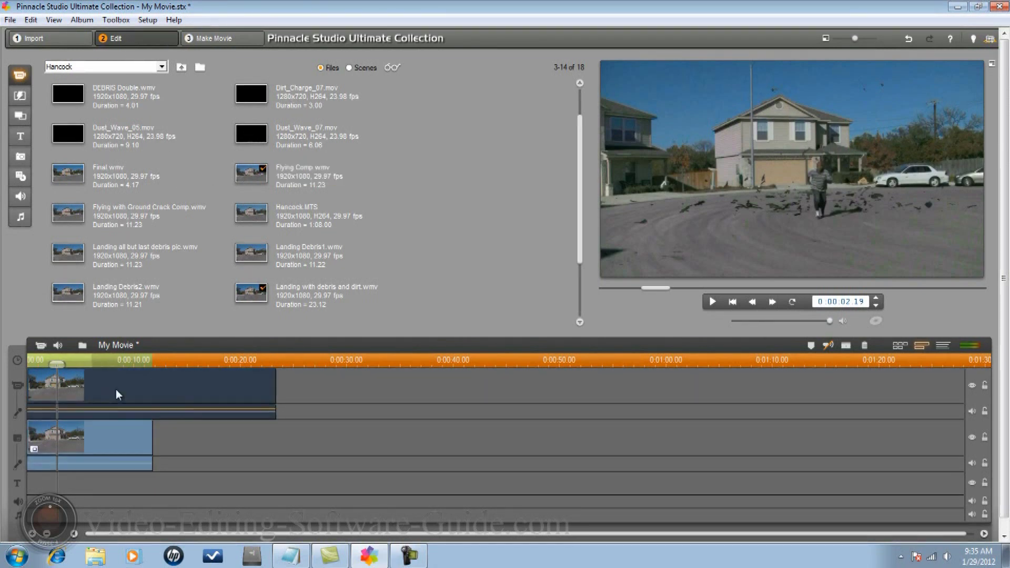
{"action": "right_click", "coordinate": [100, 452]}
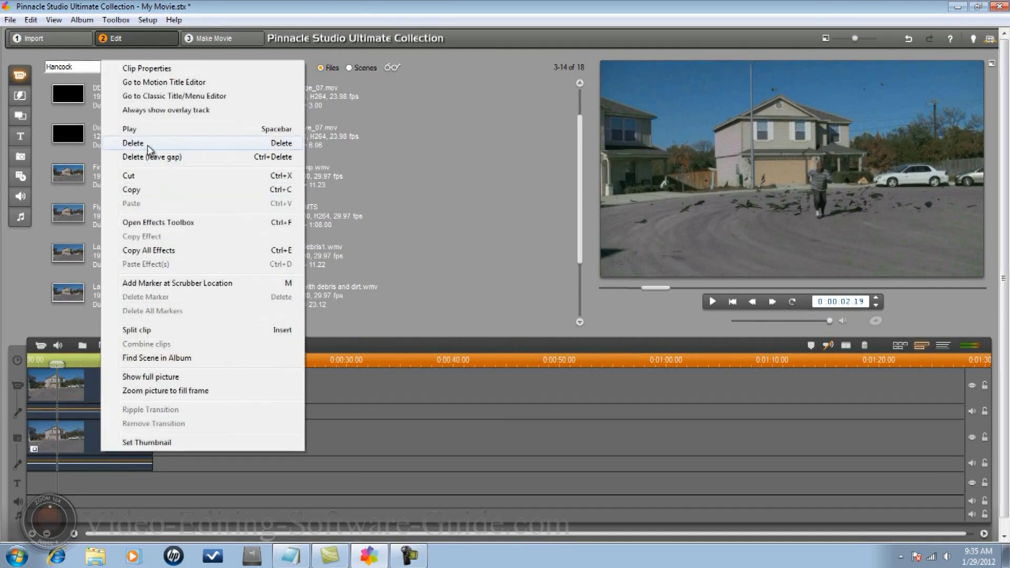
{"action": "left_click", "coordinate": [149, 150]}
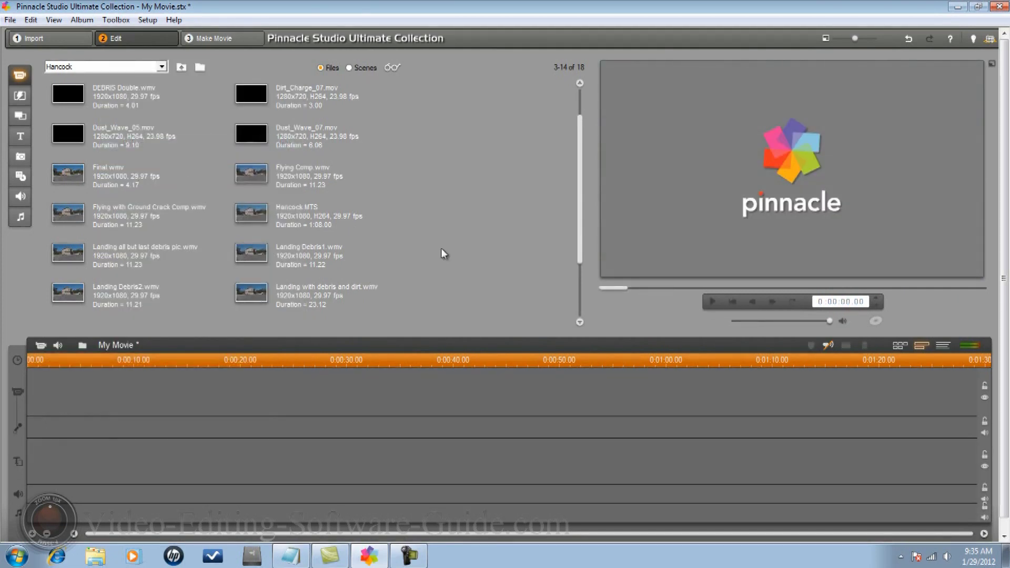
- Place "landing with overlay debris and dirt.wmv" at the start of the main video track
{"action": "left_click_drag", "start_coordinate": [579, 149], "coordinate": [580, 200]}
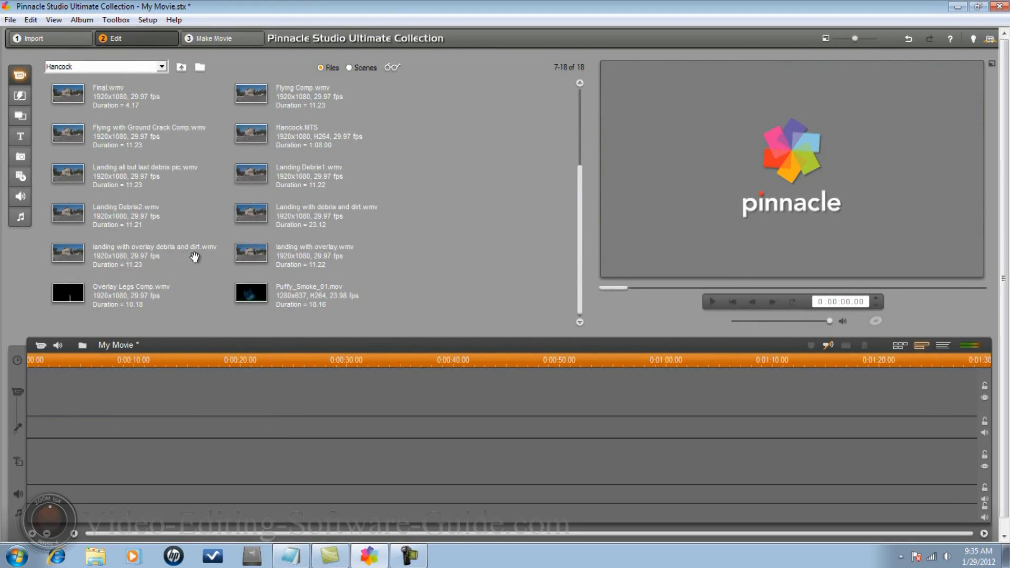
{"action": "left_click_drag", "start_coordinate": [73, 253], "coordinate": [68, 396]}
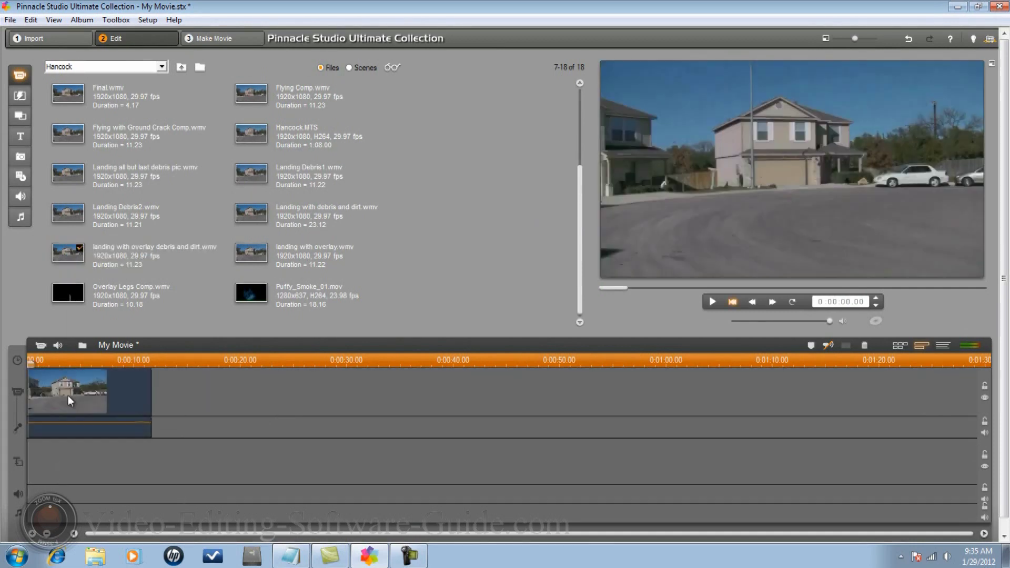
- Check the start of the landing clip and place Dust_Wave_07.mov on the track below it at 0:00:01.13
{"action": "left_click", "coordinate": [39, 363]}
{"action": "left_click_drag", "start_coordinate": [43, 364], "coordinate": [21, 365]}
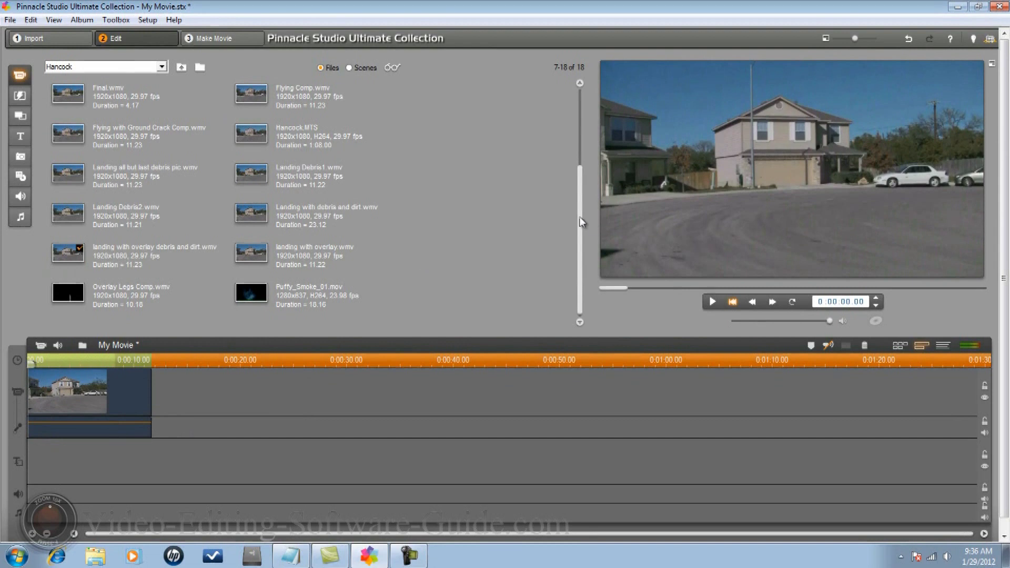
{"action": "left_click_drag", "start_coordinate": [580, 219], "coordinate": [581, 134]}
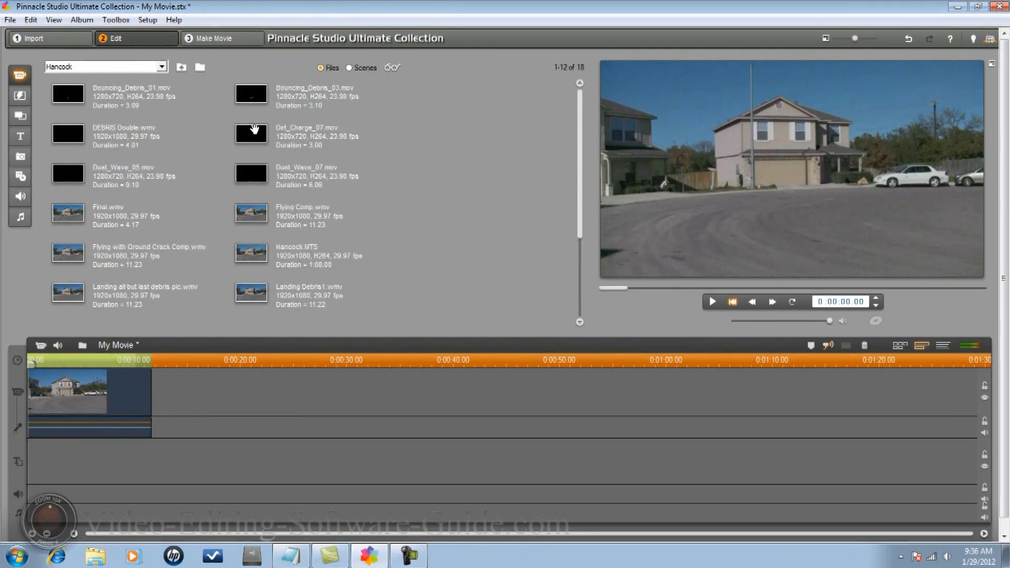
{"action": "left_click_drag", "start_coordinate": [256, 174], "coordinate": [46, 454]}
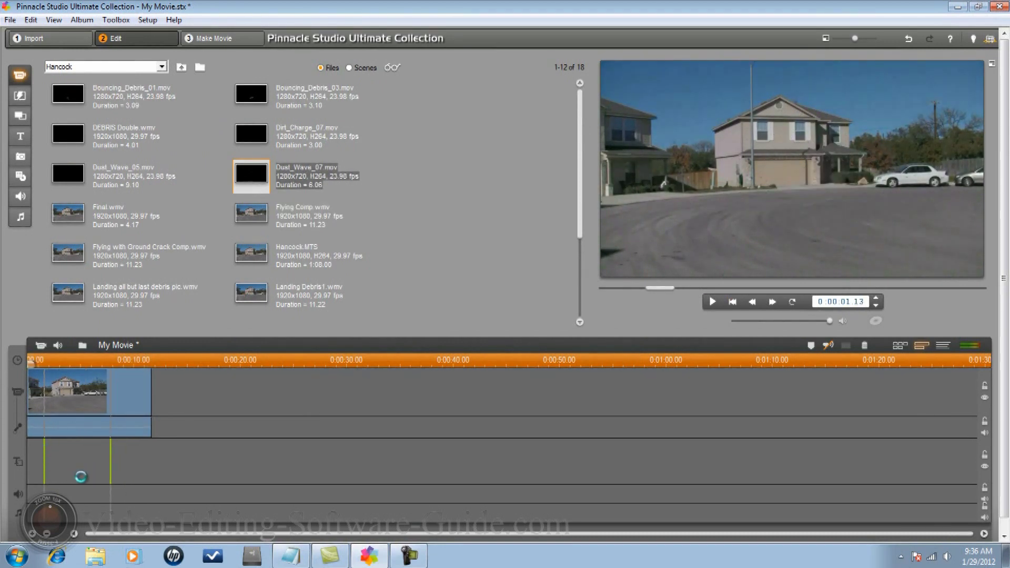